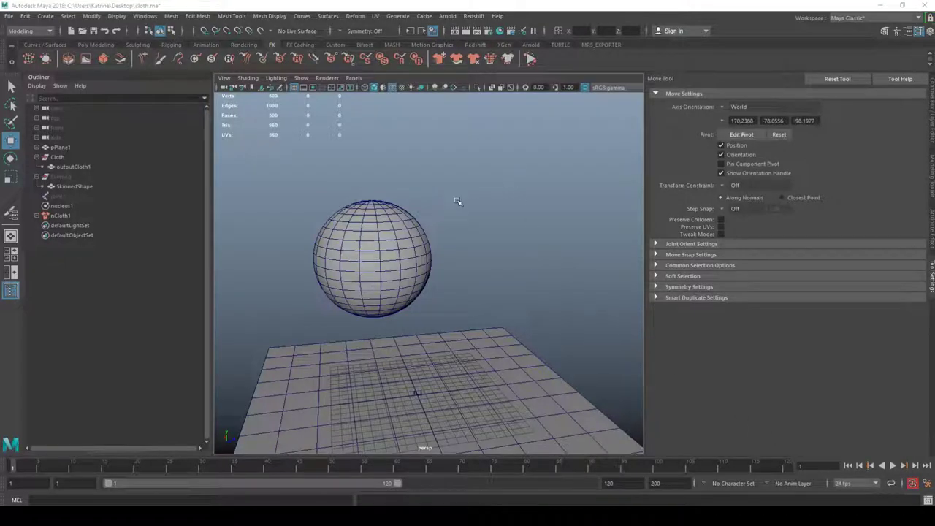
- Run the cloth simulation while shifting joint1 sideways, and return the playback to the first frame
click(65, 196)
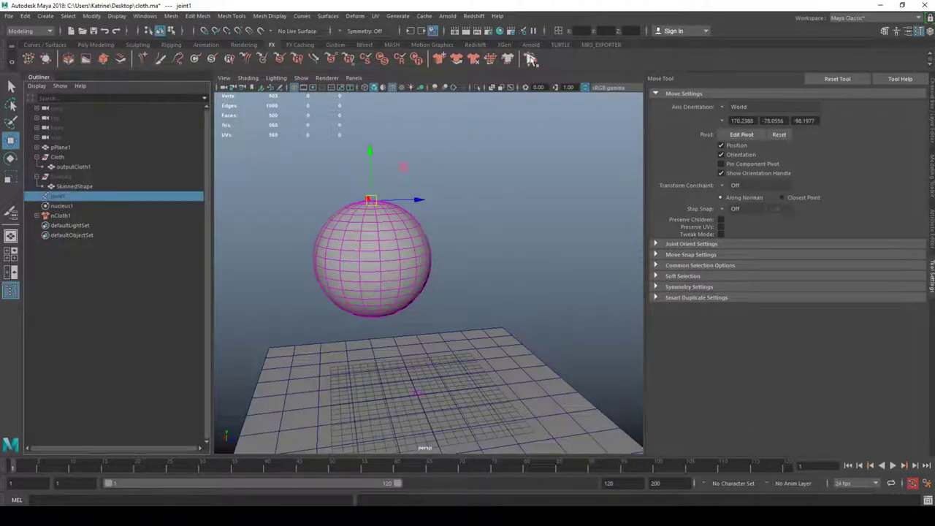
key(alt+v)
drag(388, 204, 412, 204)
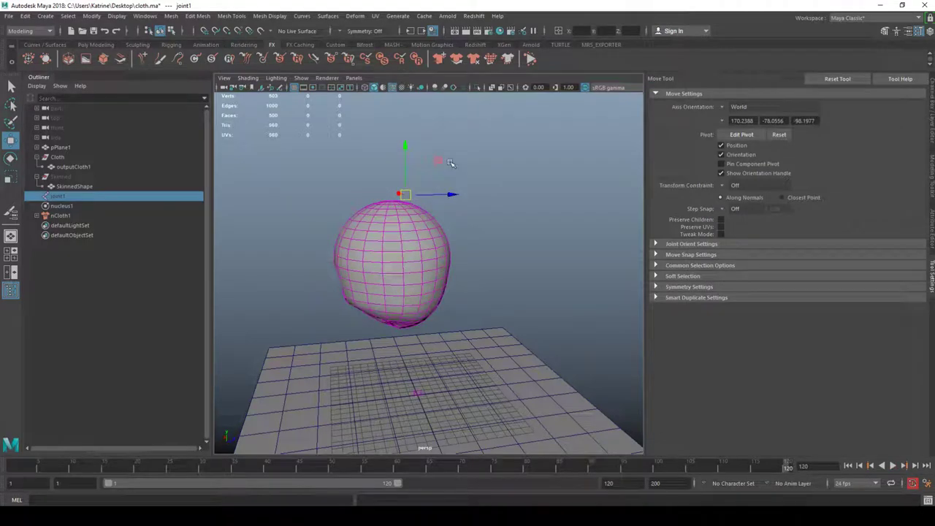
key(alt+shift+v)
key(alt+v)
key(Escape)
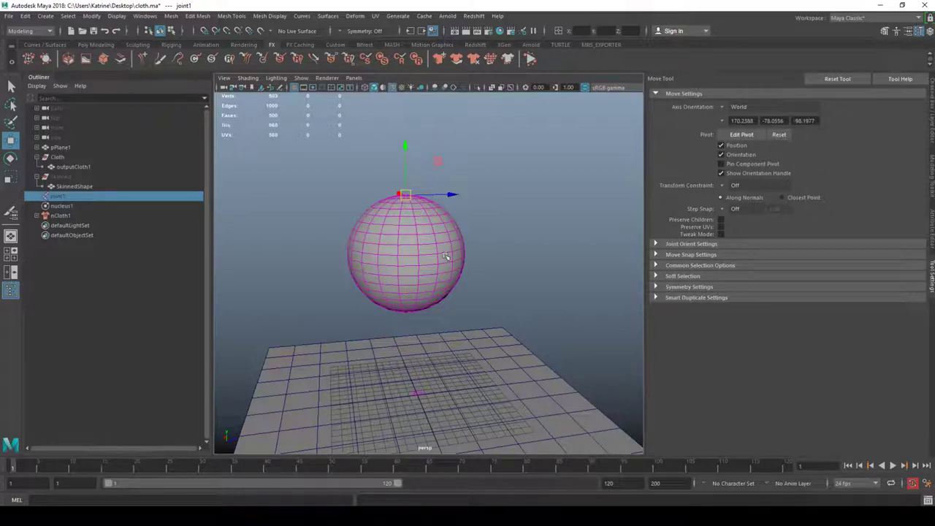
- Run interactive playback again while moving joint1 slightly back the other way, then stop, rewind and clear the selection
click(531, 58)
mouse_move(406, 195)
mouse_down()
mouse_move(475, 185)
mouse_move(385, 193)
mouse_move(400, 198)
mouse_up()
key(Escape)
key(alt+shift+v)
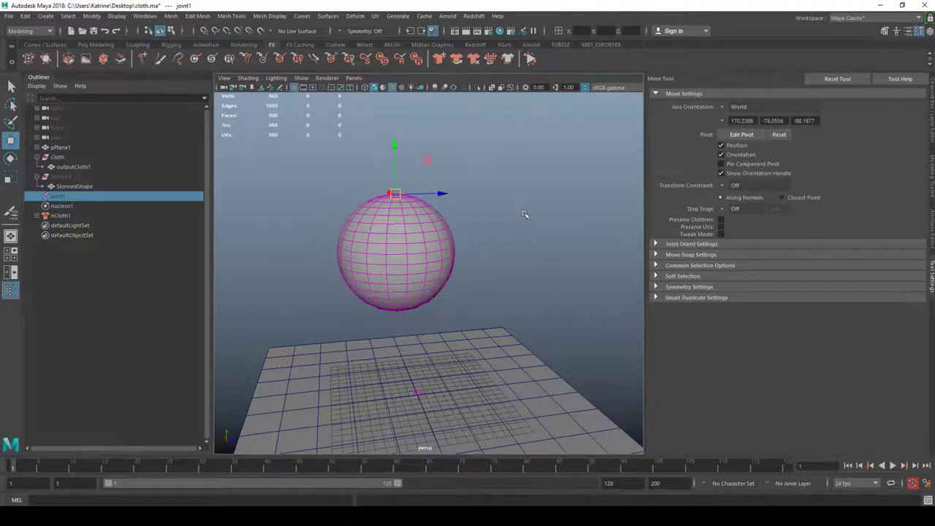
click(526, 211)
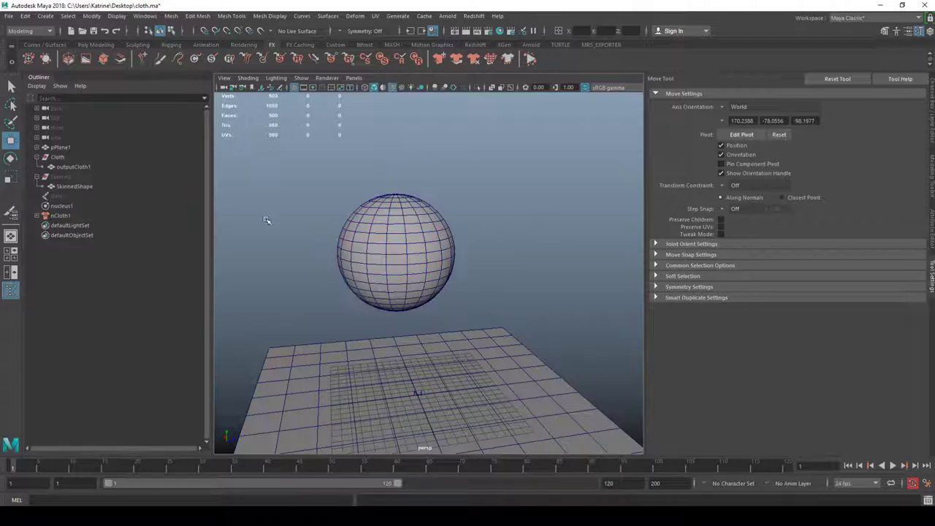
mouse_move(367, 219)
alt+mouse_down()
mouse_move(351, 201)
mouse_move(368, 212)
alt+mouse_up()
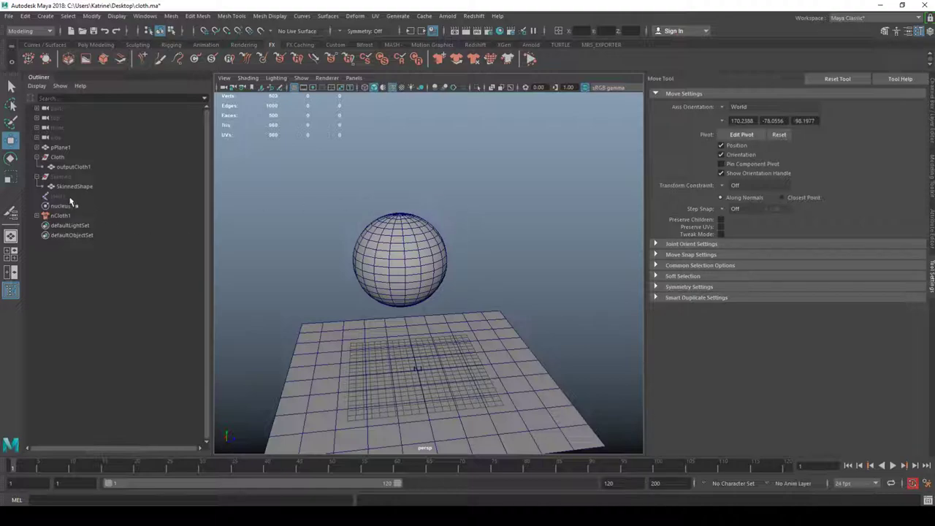
click(69, 197)
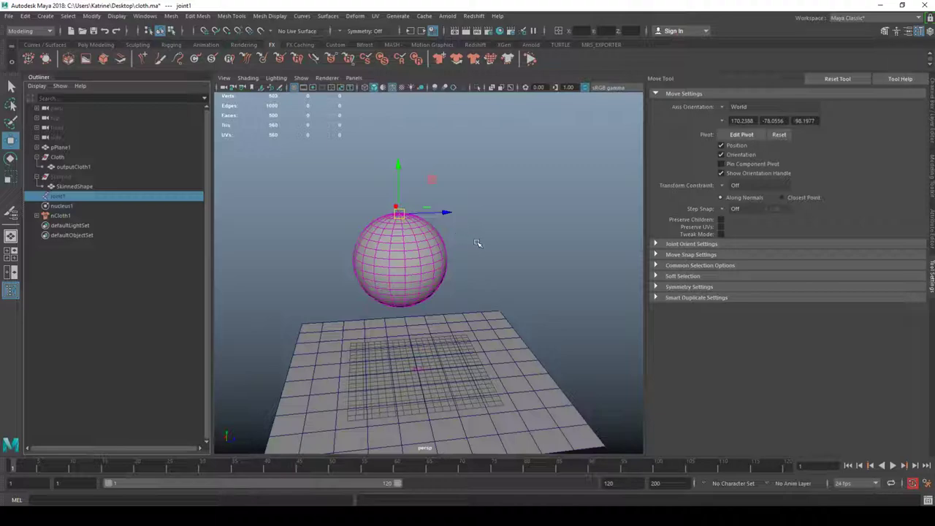
click(484, 245)
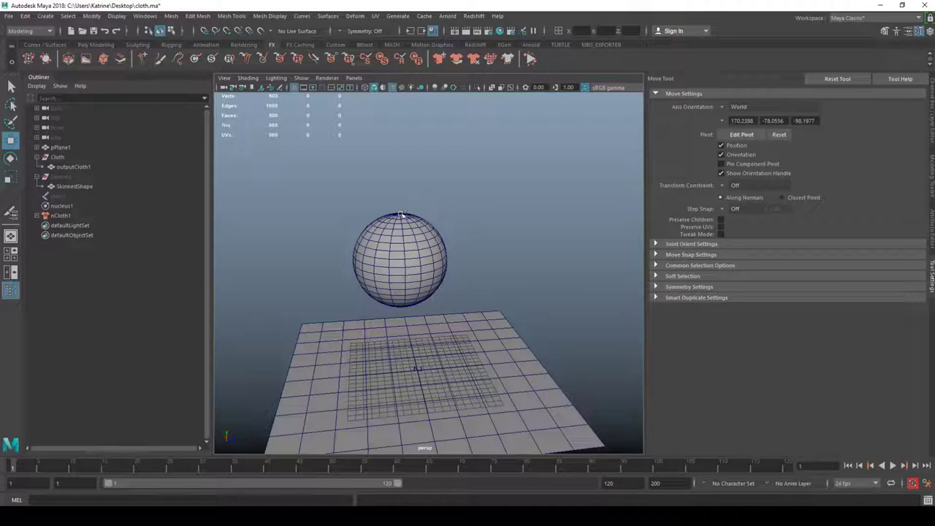
click(400, 216)
click(428, 175)
scroll(428, 206, up, 3)
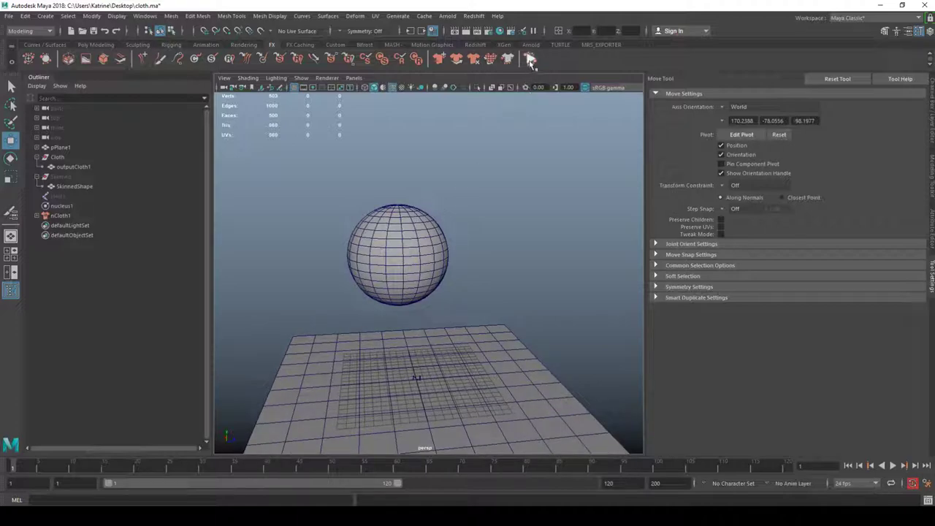
- Start interactive playback with joint1 selected, nudge the joint to test how the cloth sphere reacts, and rewind
click(64, 196)
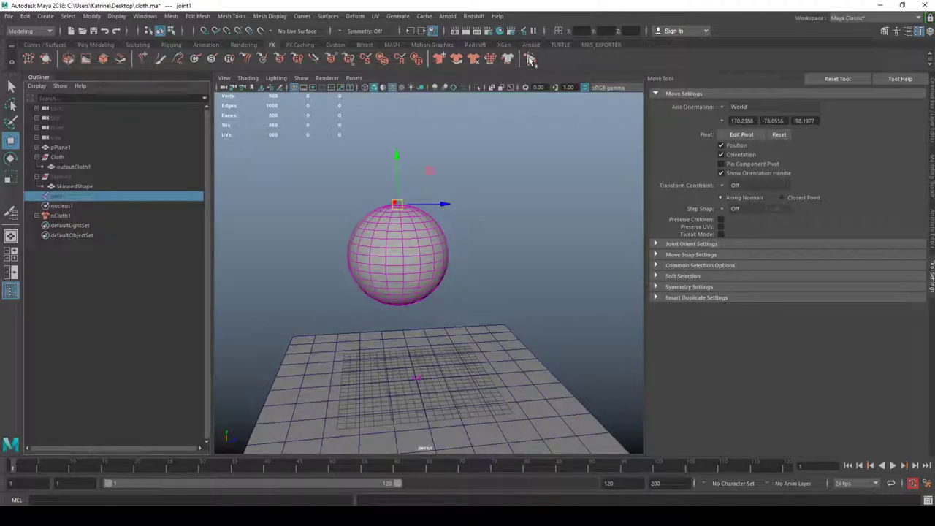
click(531, 60)
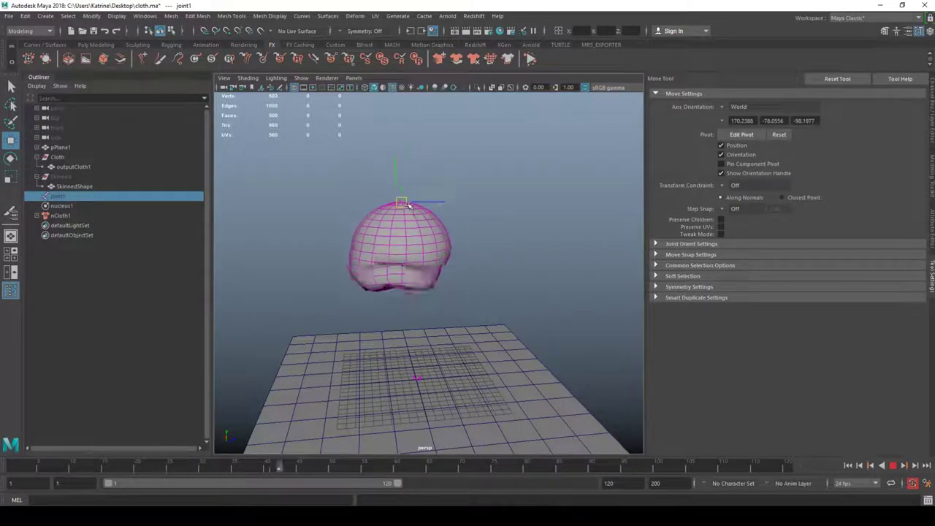
drag(409, 203, 404, 210)
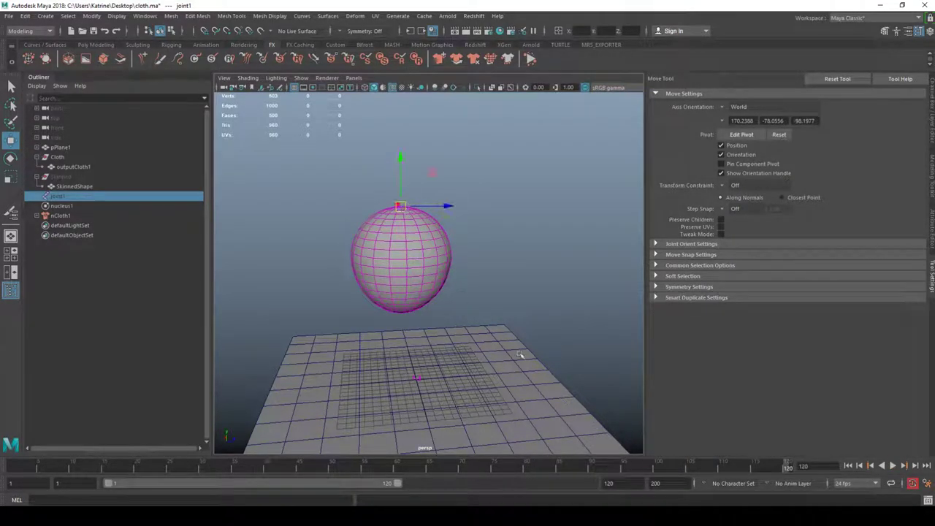
click(525, 246)
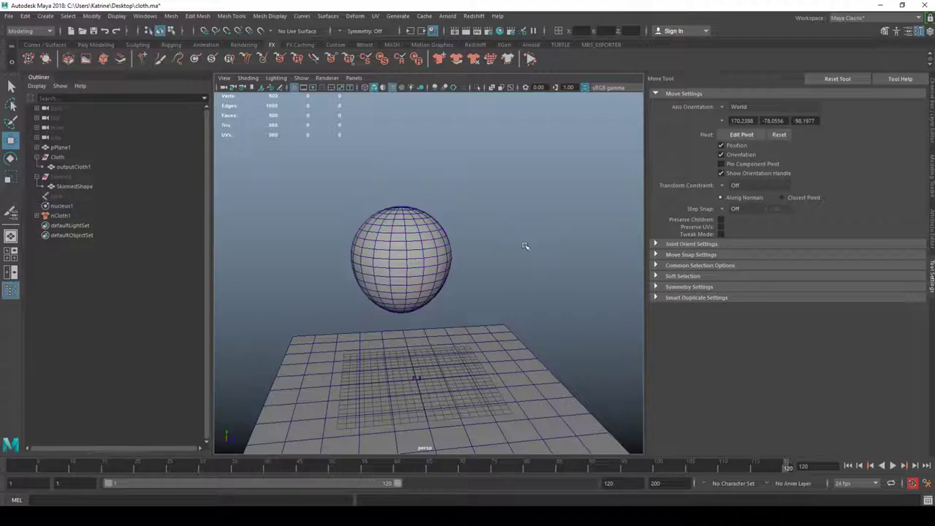
key(alt+shift+v)
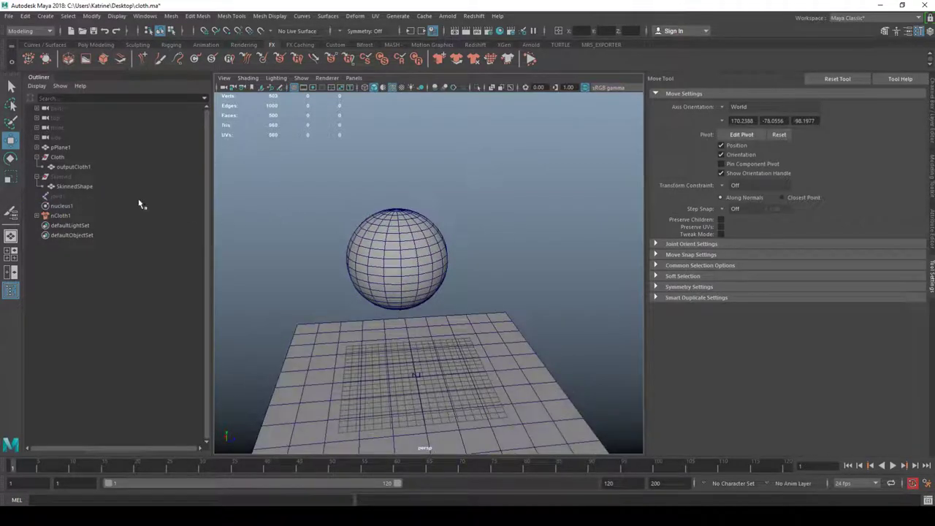
- Delete the Cloth and Skinned meshes together with joint1, nucleus1 and nCloth1
click(88, 198)
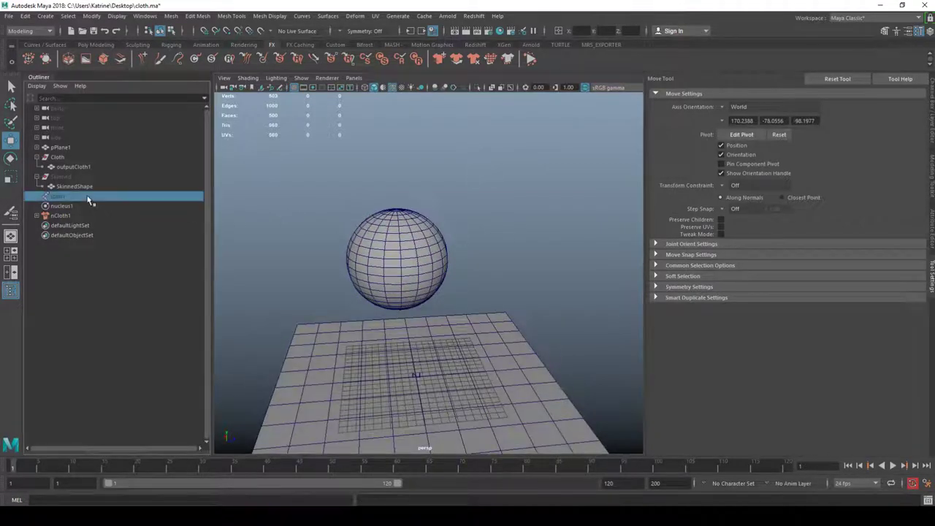
click(309, 178)
click(37, 157)
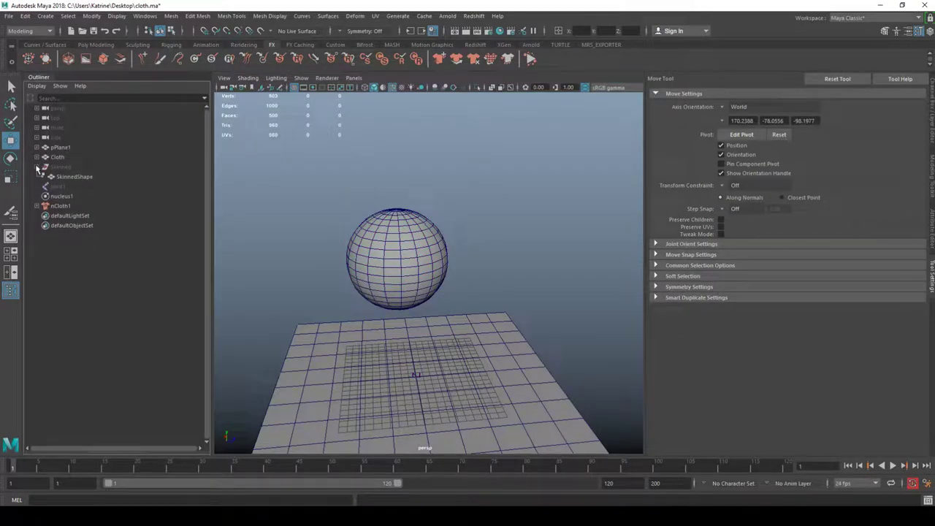
click(36, 167)
drag(63, 195, 80, 159)
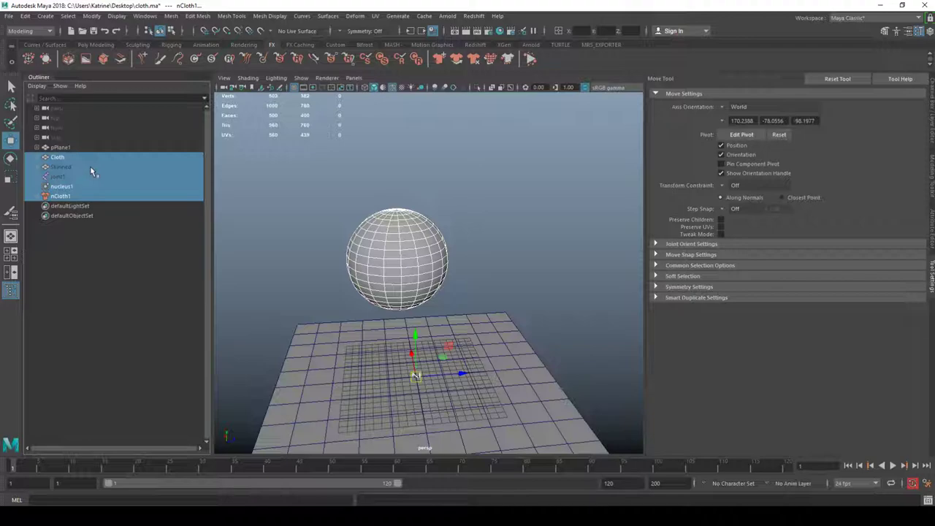
key(Delete)
- Delete the remaining ground plane pPlane1 to empty the scene
click(63, 147)
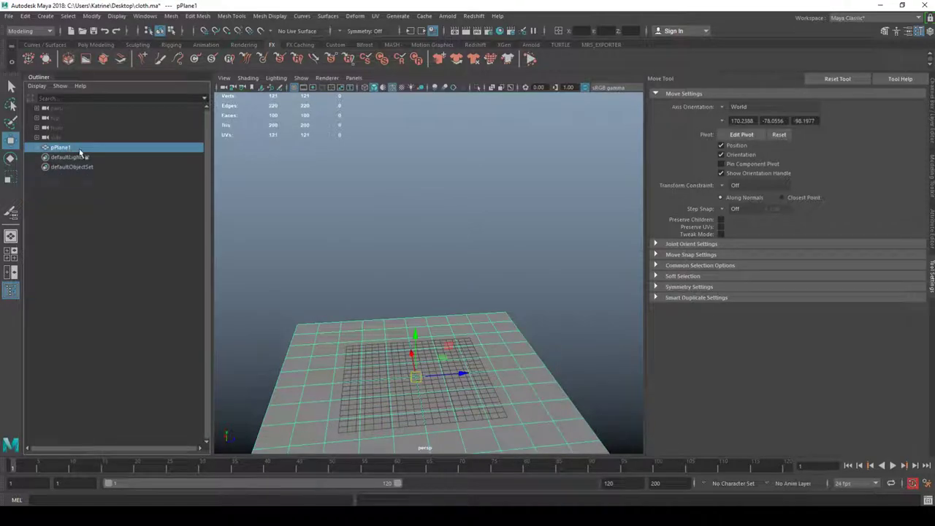
click(422, 247)
alt+drag(421, 246, 439, 265)
click(448, 329)
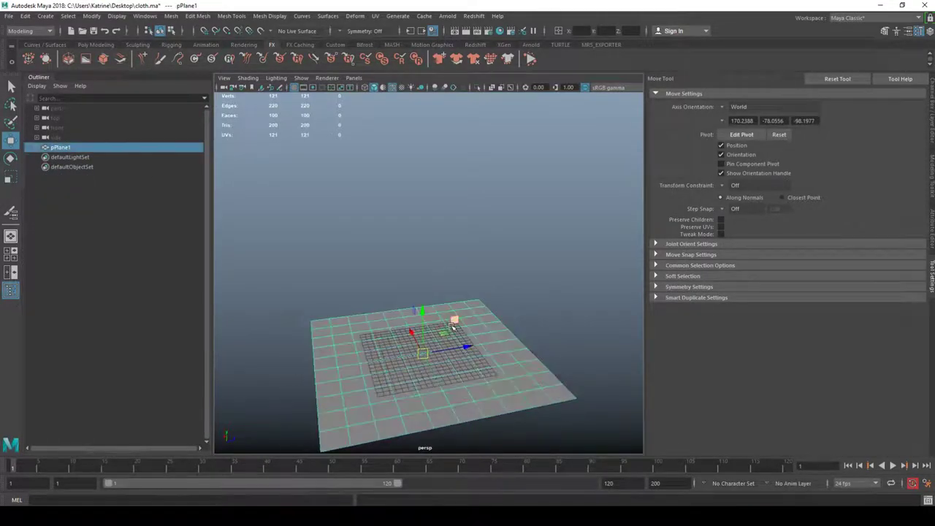
key(ctrl+a)
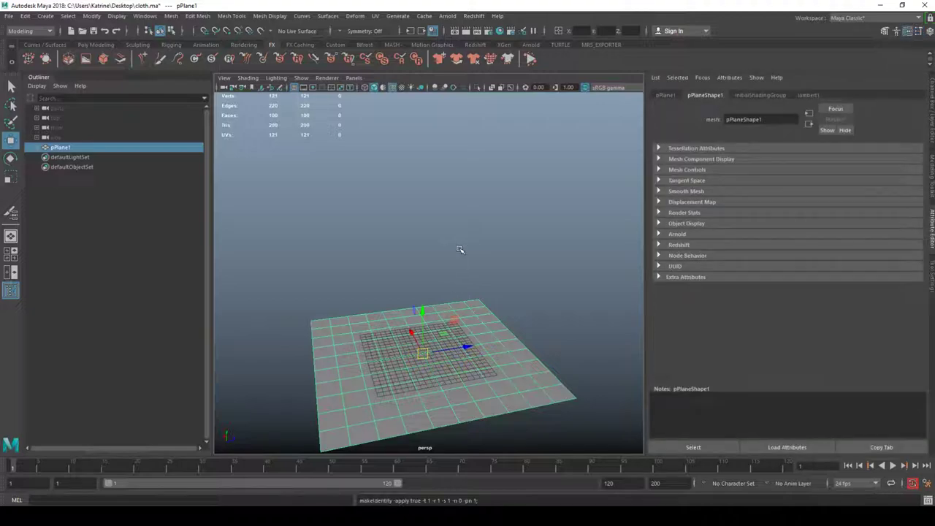
key(Delete)
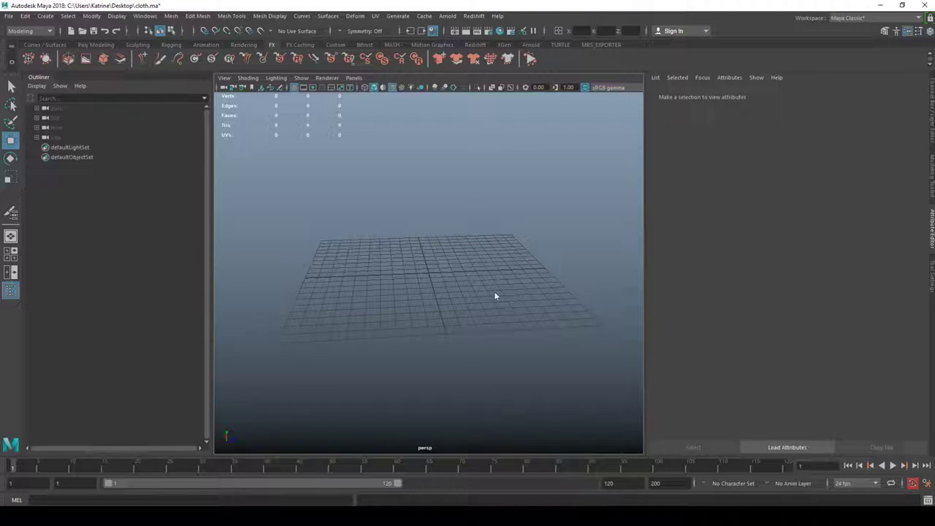
- Create a polygon plane at the origin and scale it up uniformly well beyond the grid as a ground
shift+right_drag(495, 295, 447, 289)
key(r)
drag(429, 273, 636, 248)
click(486, 158)
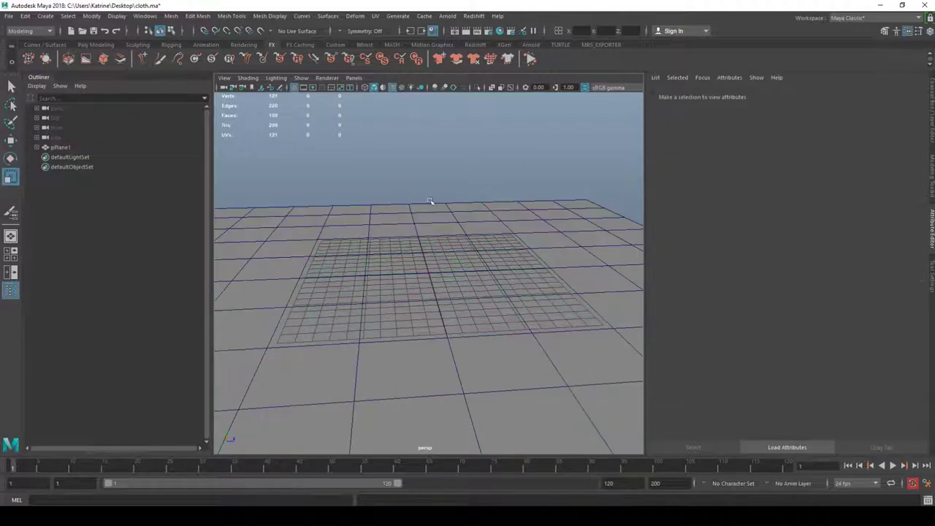
alt+drag(429, 203, 442, 268)
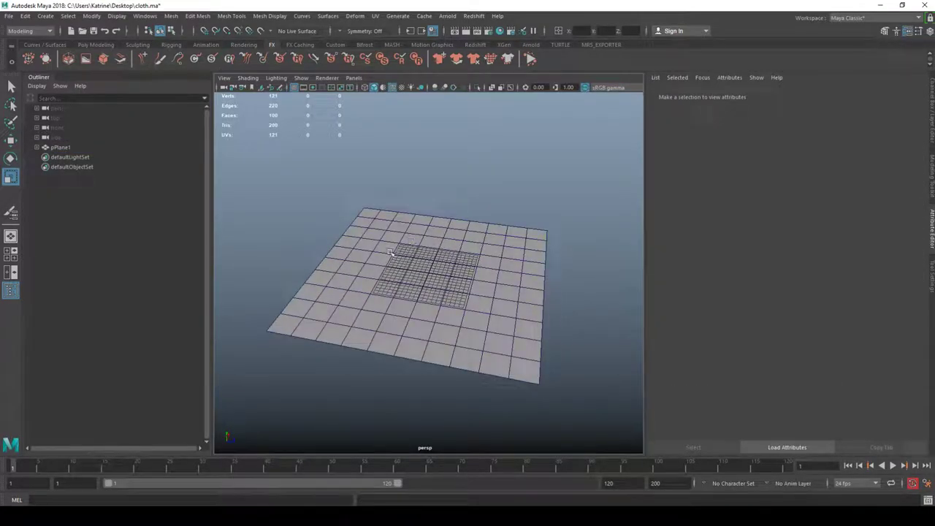
- Freeze the ground plane's transformations and delete its construction history
click(397, 247)
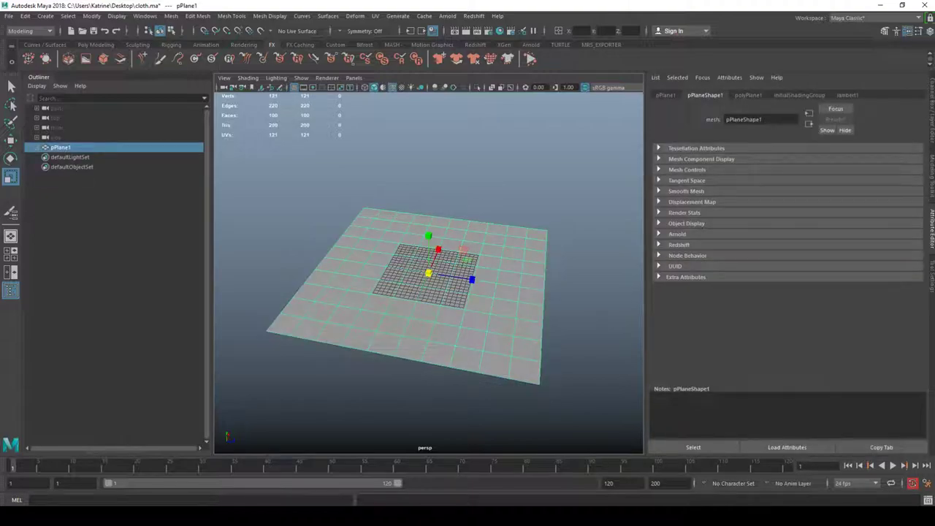
click(930, 132)
key(alt+shift+f)
key(alt+shift+d)
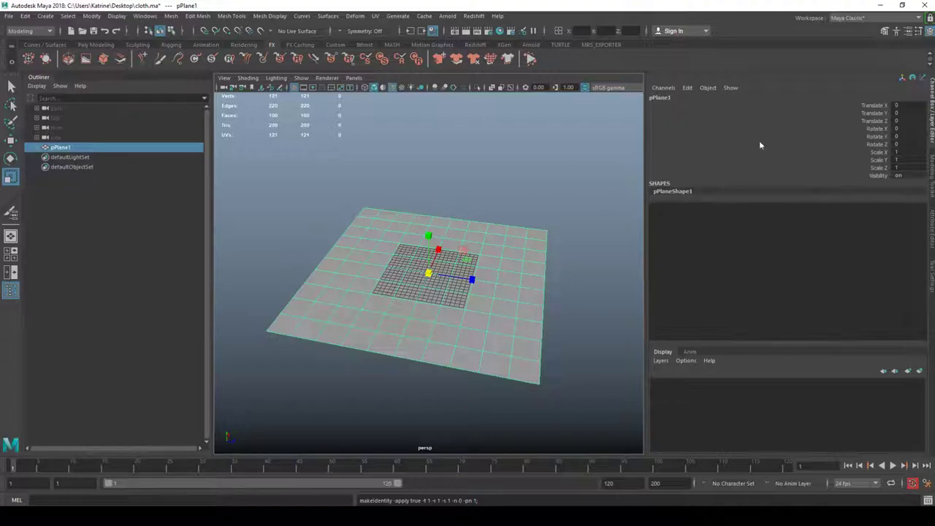
alt+drag(496, 186, 483, 187)
alt+right_drag(483, 187, 505, 224)
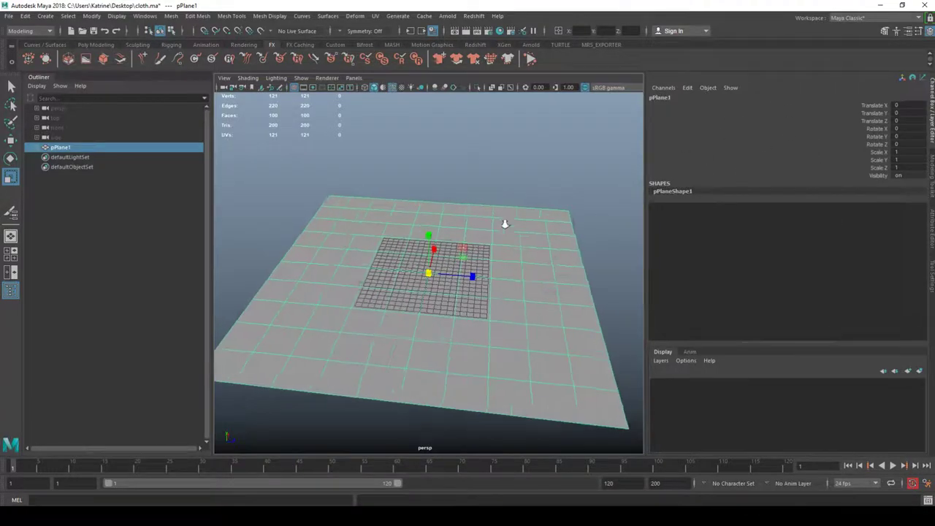
click(497, 175)
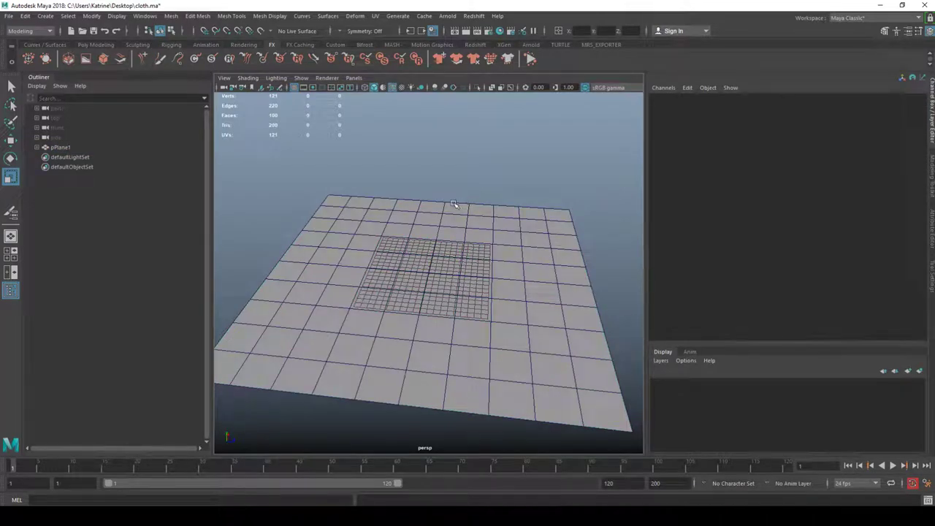
- Create a polygon sphere at the origin and scale it uniformly to about 15.3
click(429, 212)
click(397, 161)
shift+right_drag(395, 170, 461, 178)
drag(429, 273, 551, 251)
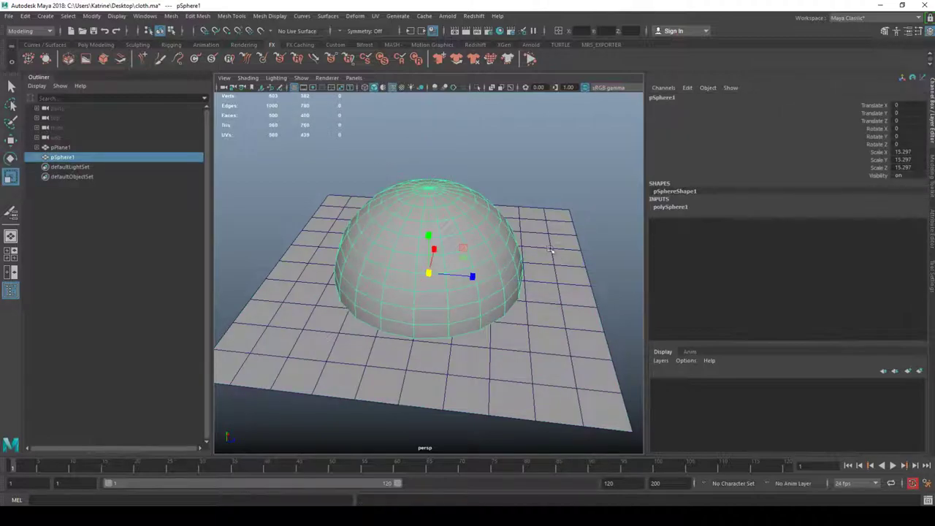
- Raise the sphere until it floats above the plane, and freeze its transformations and delete its history
alt+right_drag(532, 204, 429, 203)
key(w)
drag(431, 232, 441, 125)
key(ctrl+f)
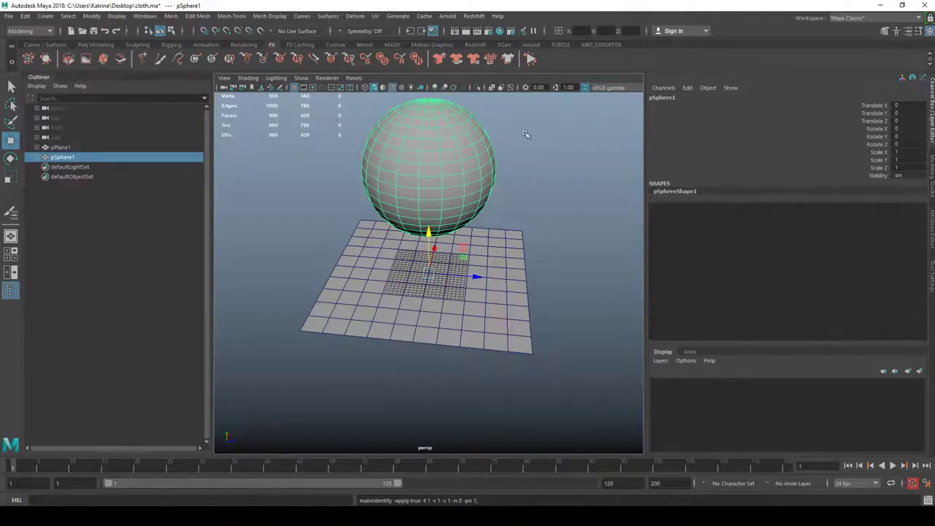
click(523, 180)
alt+drag(523, 181, 534, 196)
scroll(535, 197, up, 3)
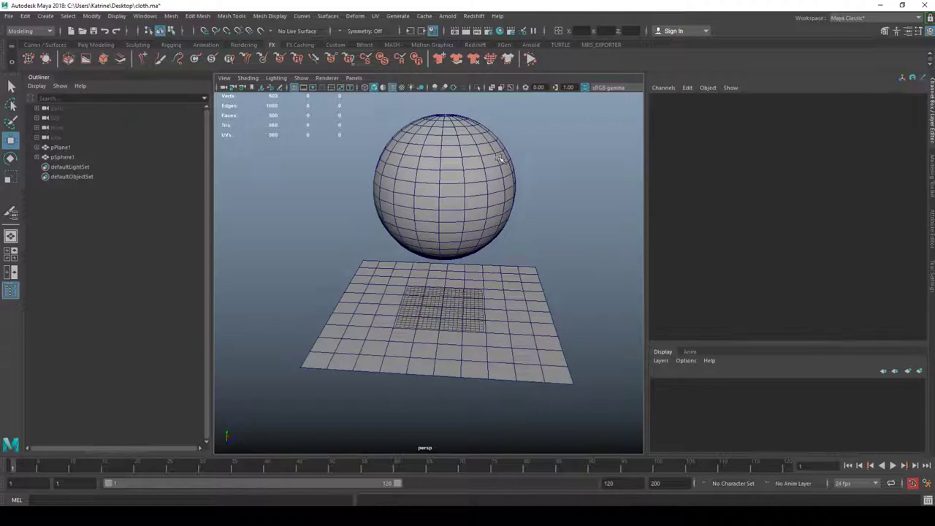
- Rename the sphere to Cloth
click(500, 157)
double_click(89, 157)
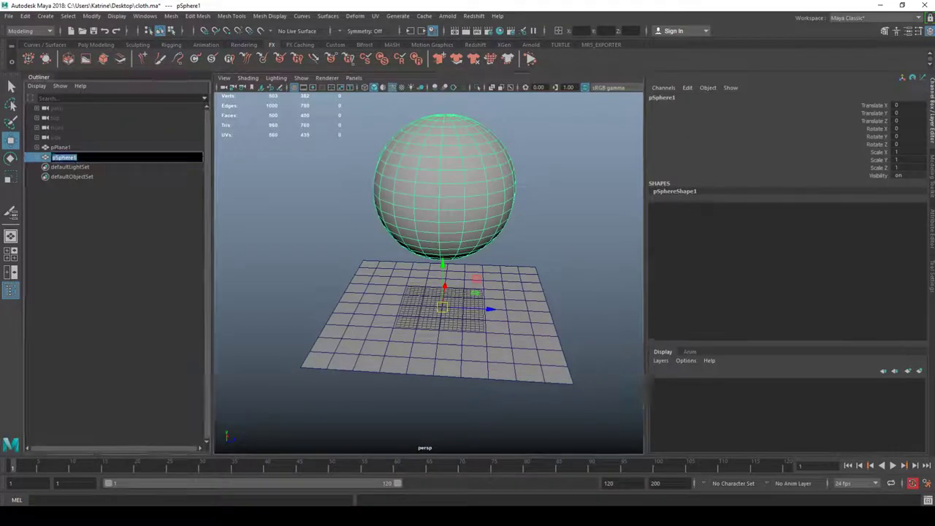
text(cloth)
key(Return)
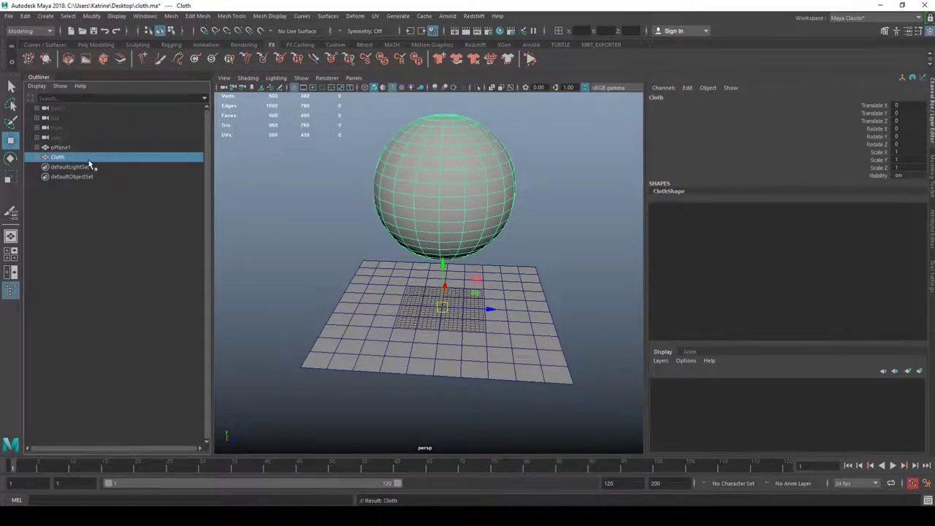
- Duplicate the Cloth sphere in place and name the copy Skinning
alt+drag(318, 178, 309, 188)
key(ctrl+d)
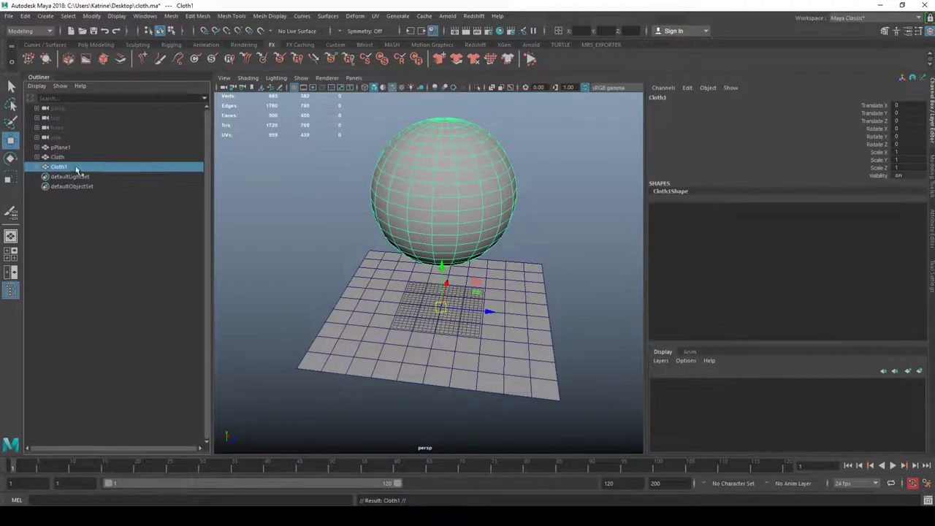
double_click(78, 169)
text(Skinning)
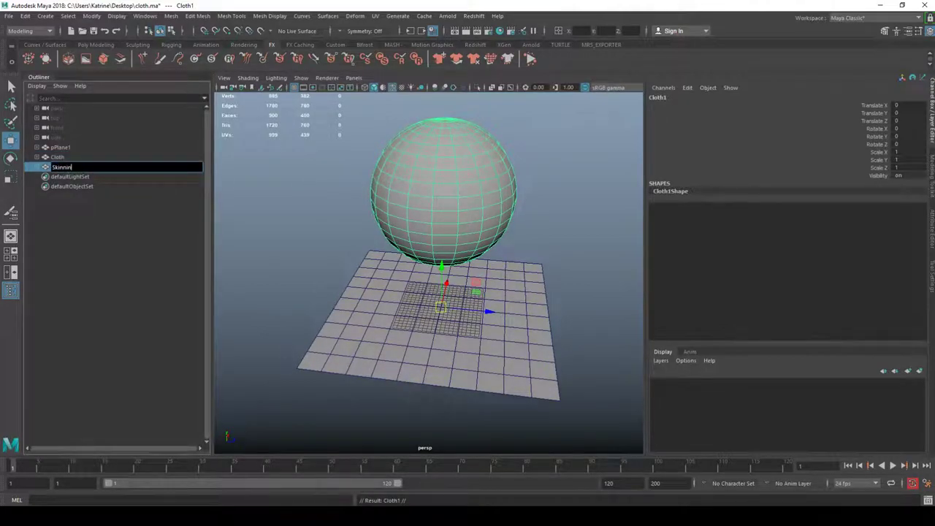
key(Return)
click(325, 195)
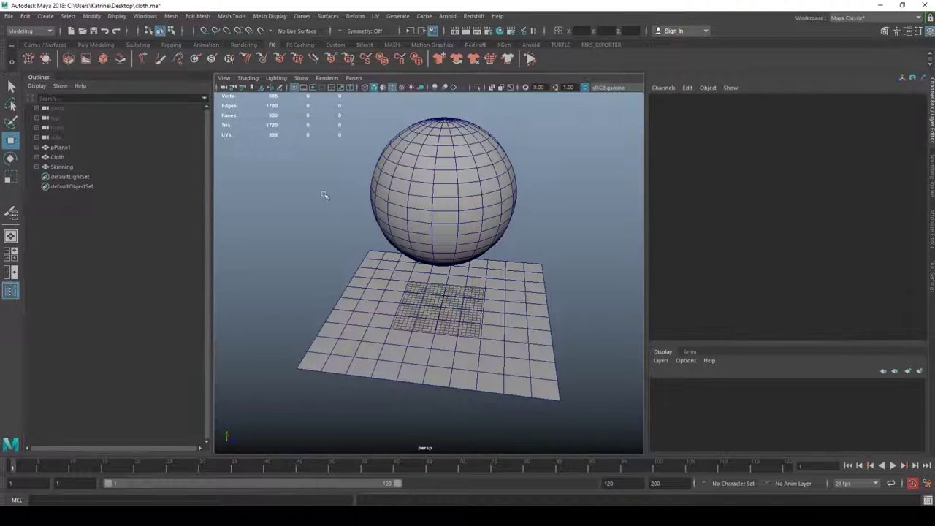
- Examine the Skinning object and the shape node nested beneath it in the Outliner
click(73, 168)
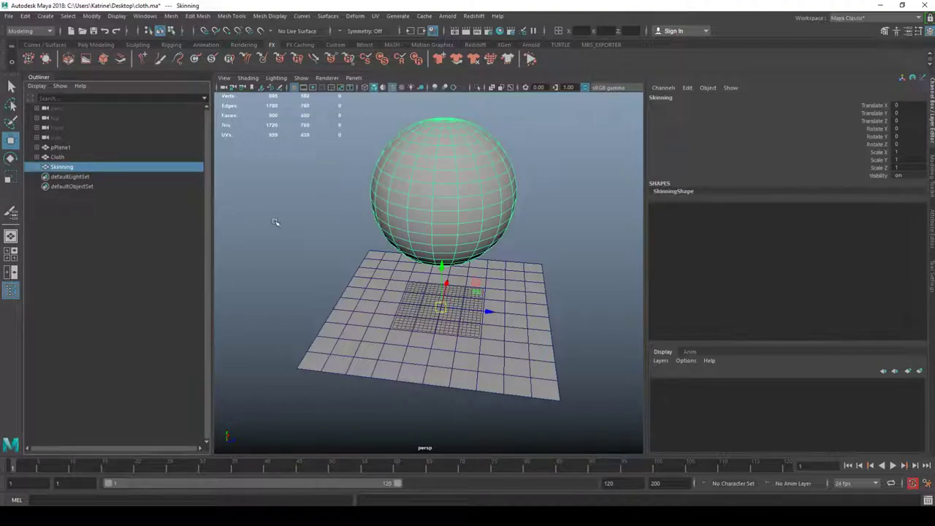
click(275, 222)
click(37, 168)
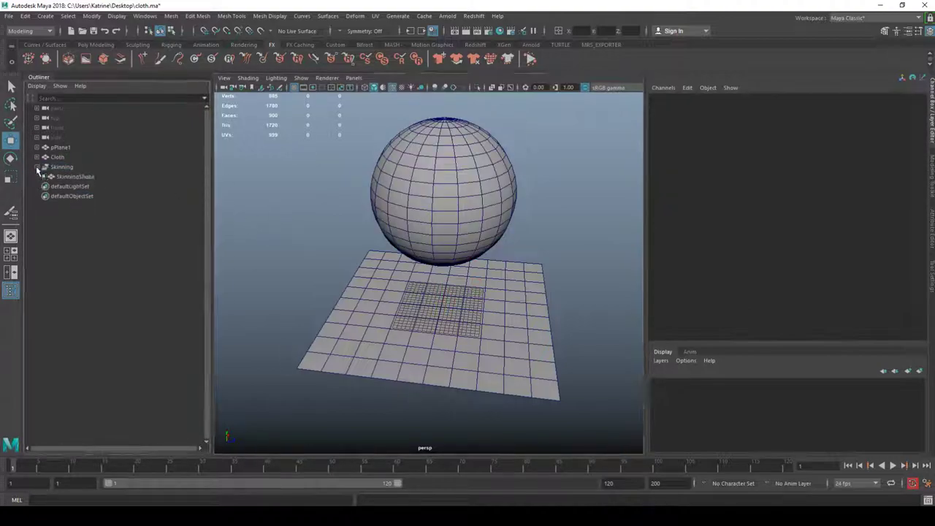
click(36, 167)
click(36, 86)
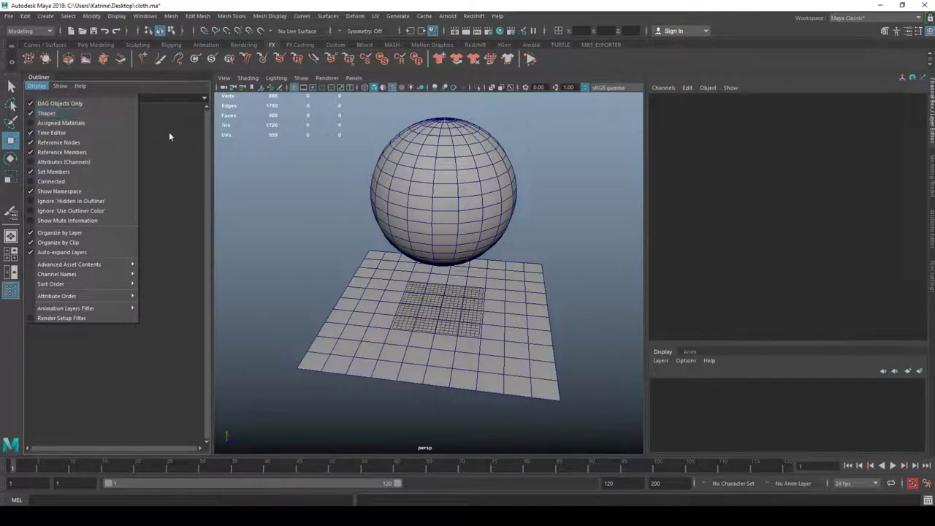
click(44, 113)
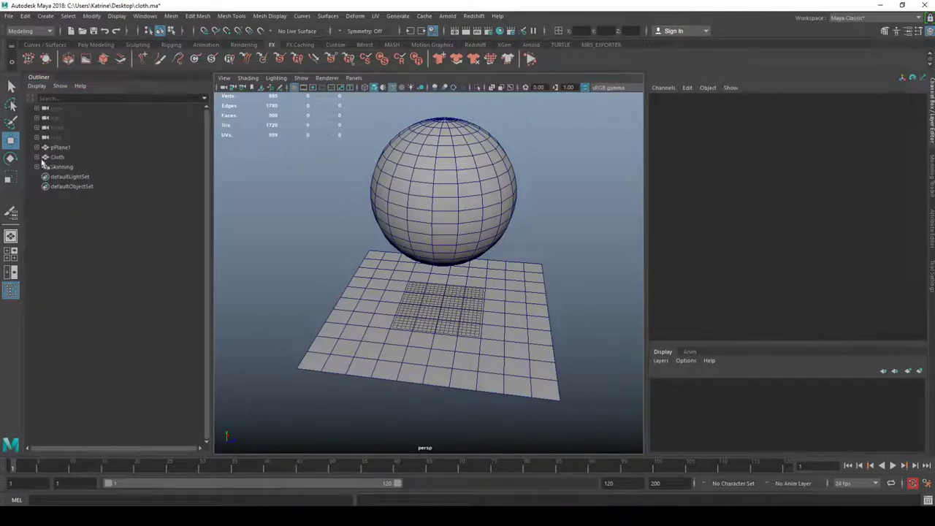
click(57, 167)
click(40, 167)
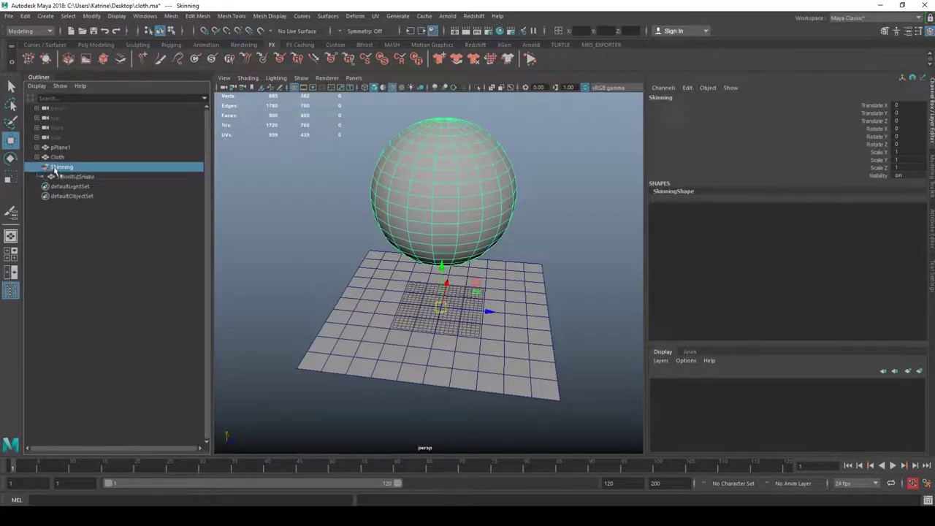
click(37, 168)
click(36, 167)
click(226, 192)
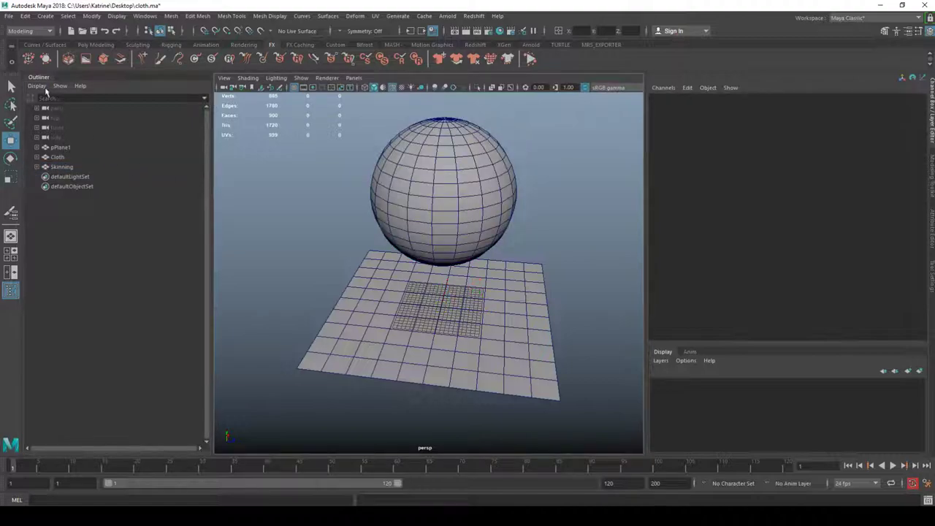
- Hide shape nodes in the Outliner and select the Skinning object
click(37, 86)
click(52, 115)
alt+drag(329, 249, 333, 254)
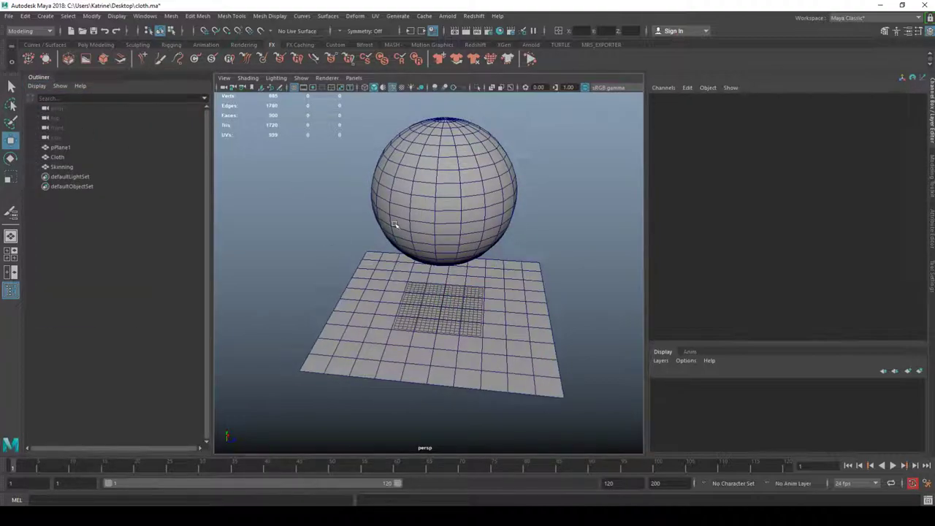
alt+middle_drag(318, 236, 360, 239)
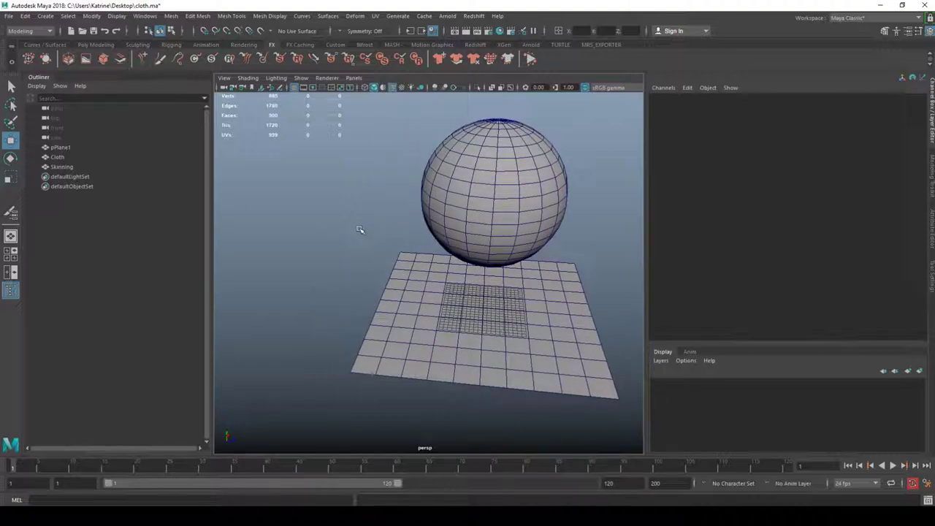
click(63, 167)
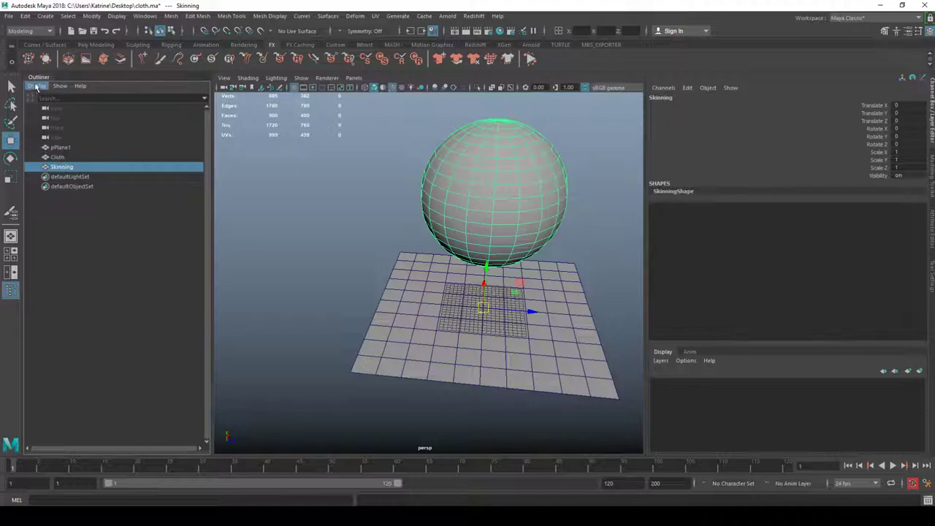
click(37, 86)
click(222, 148)
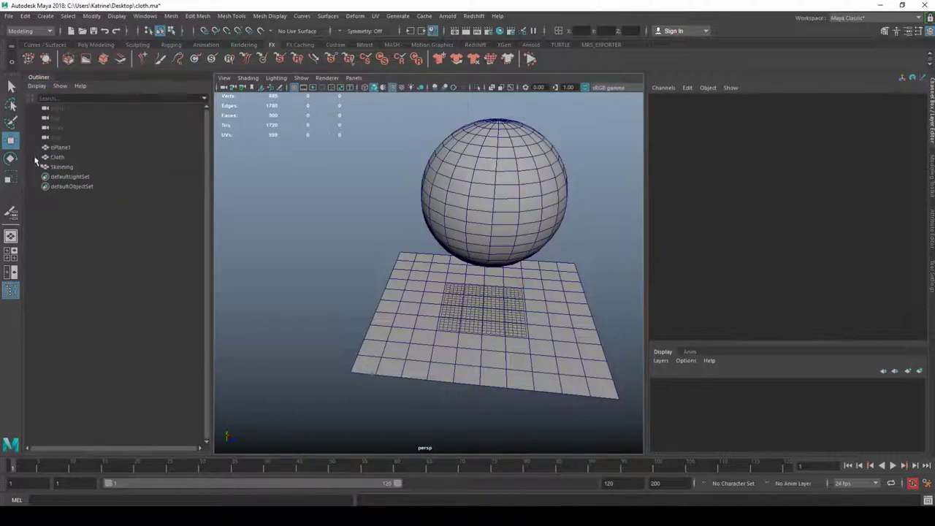
- Show shape nodes in the Outliner and expand the Skinning object to reveal its shape
click(62, 167)
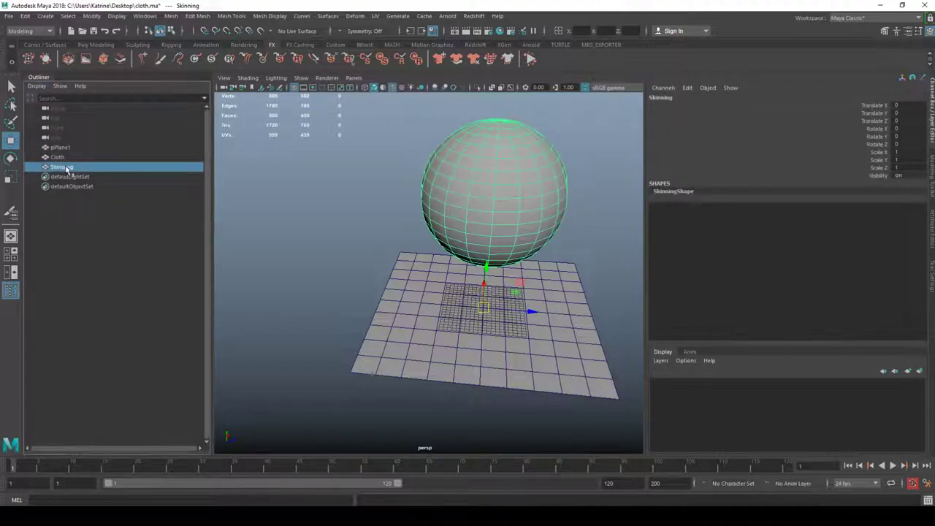
click(37, 85)
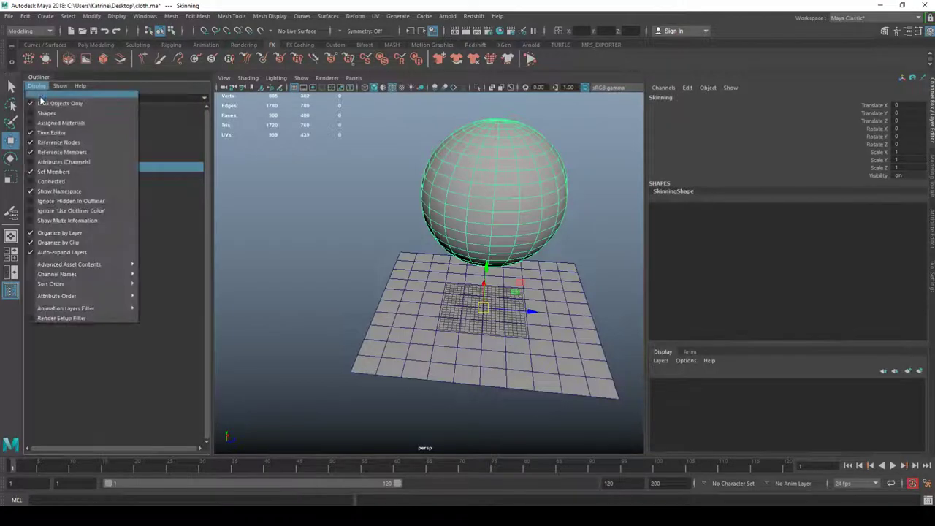
click(45, 117)
click(37, 167)
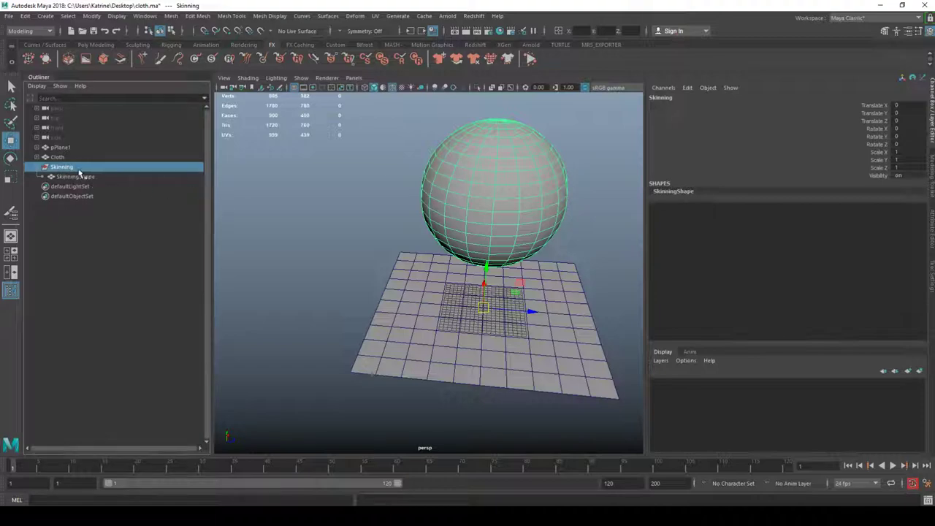
- Compare the Skinning transform with its SkinningShape node, selecting a group of the sphere's vertices to inspect the shape's components
click(75, 177)
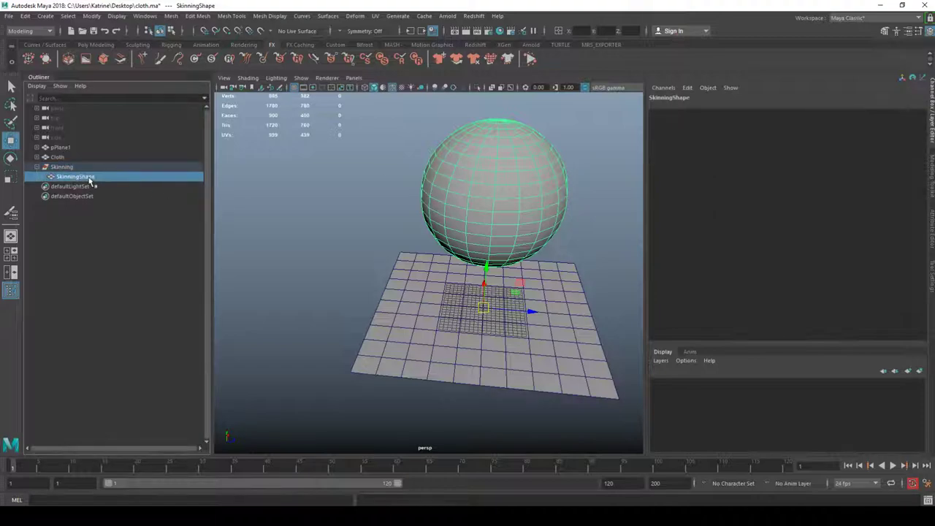
click(73, 168)
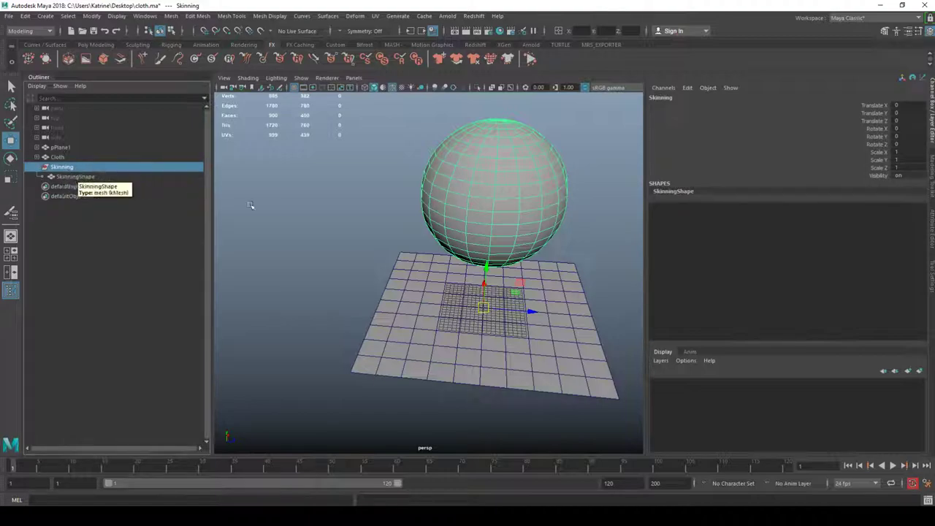
click(89, 178)
right_drag(457, 194, 394, 184)
drag(406, 140, 537, 224)
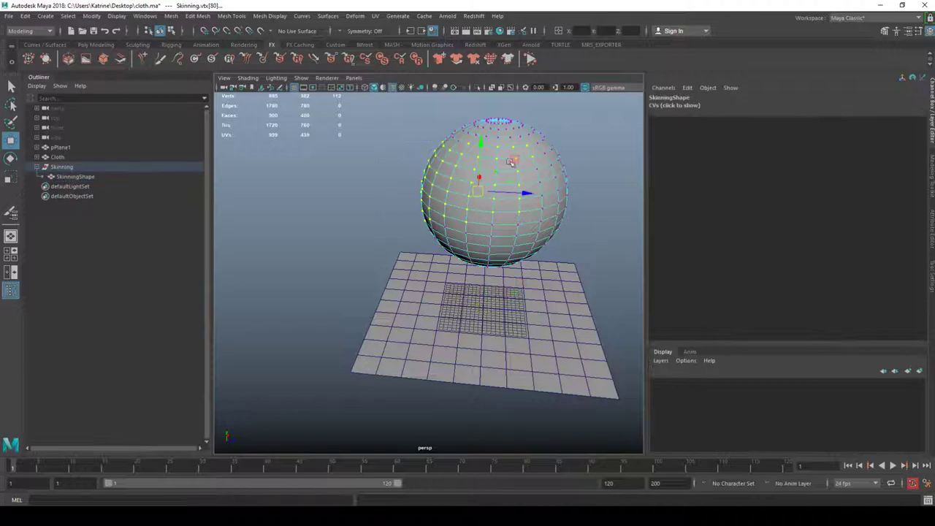
click(81, 178)
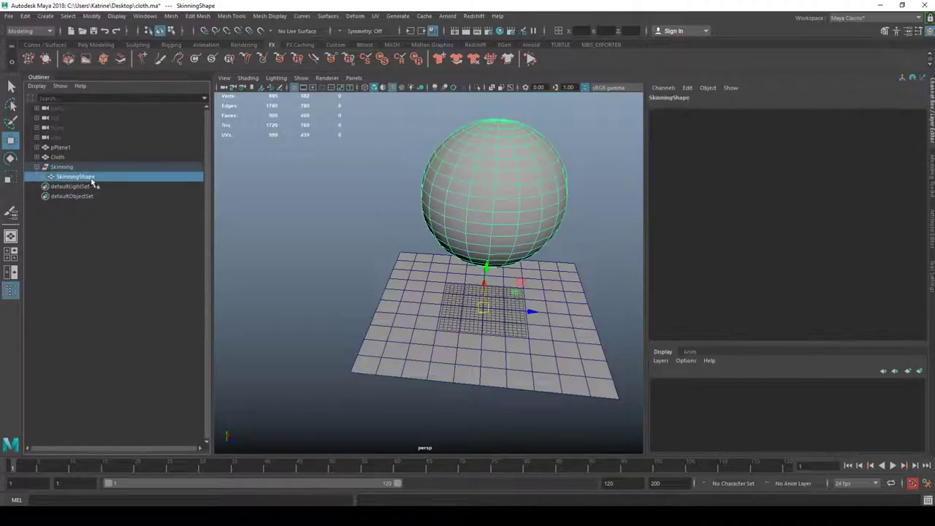
scroll(472, 154, up, 5)
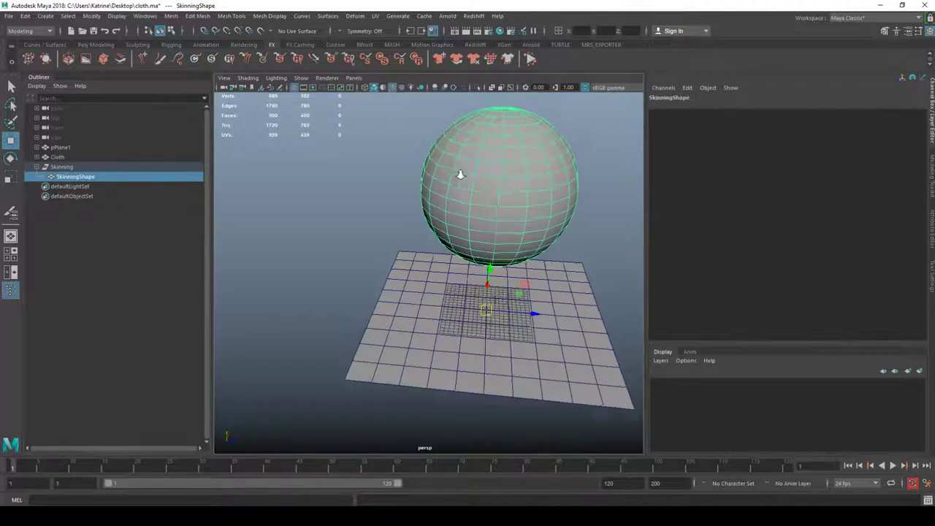
scroll(469, 227, down, 5)
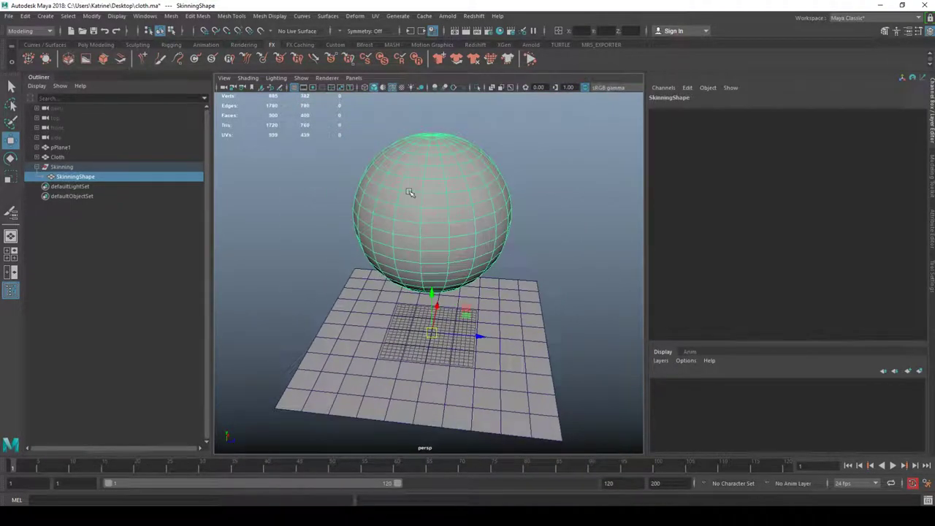
click(306, 179)
click(40, 168)
- Select the Cloth sphere and detach the nCloth commands into a floating window
click(60, 157)
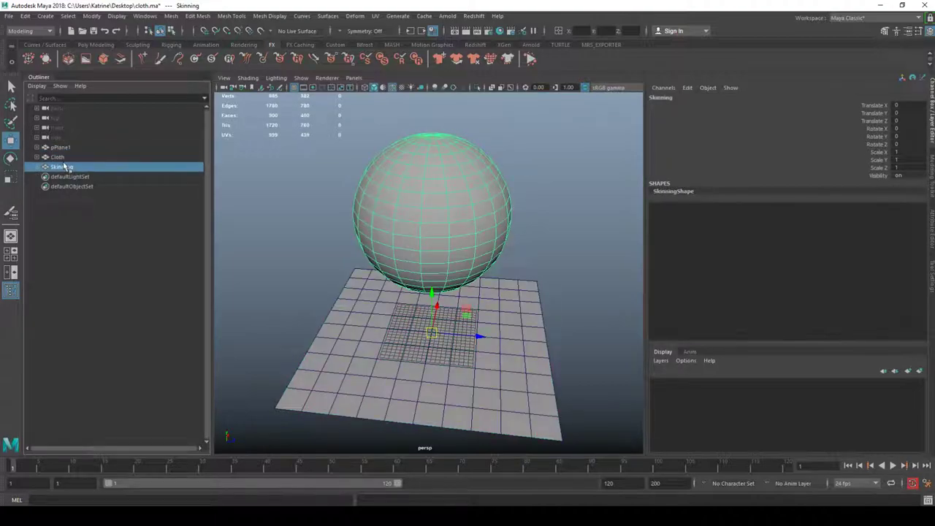
scroll(329, 198, down, 2)
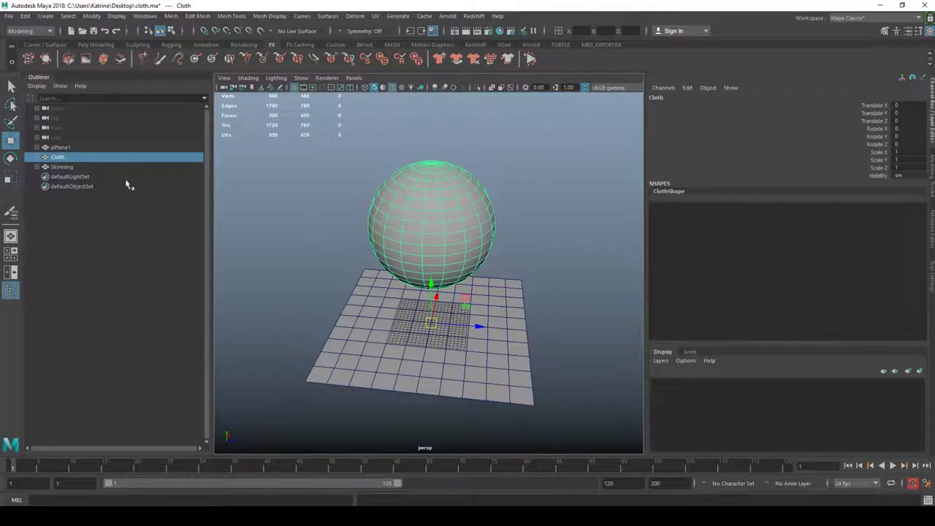
click(37, 157)
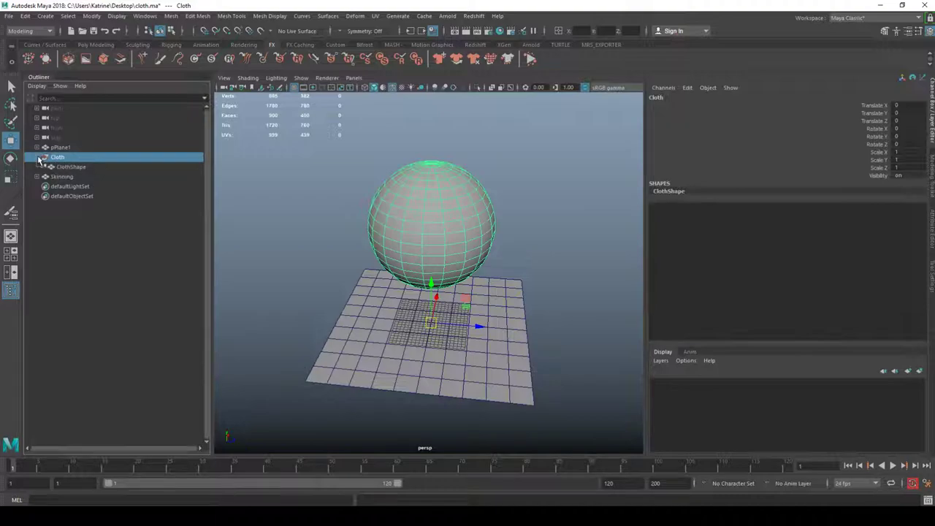
click(37, 157)
scroll(324, 188, down, 1)
key(space)
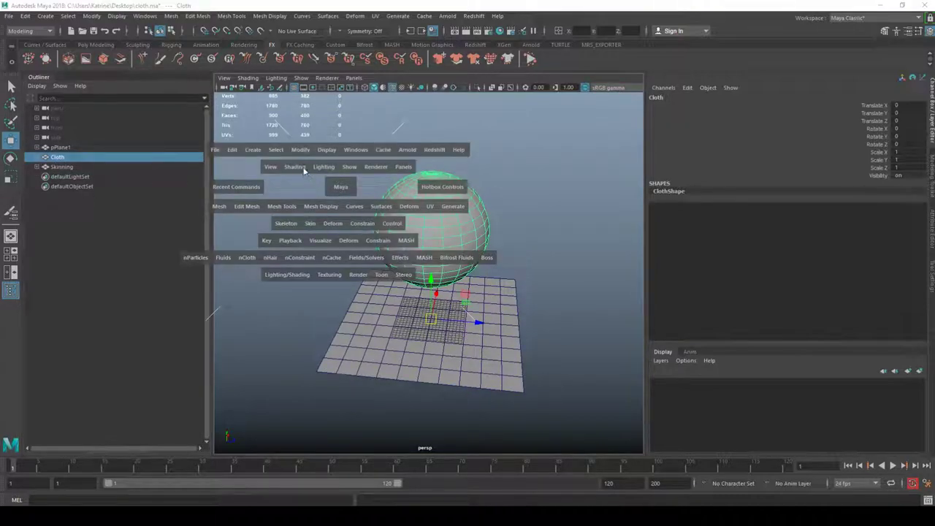
click(247, 258)
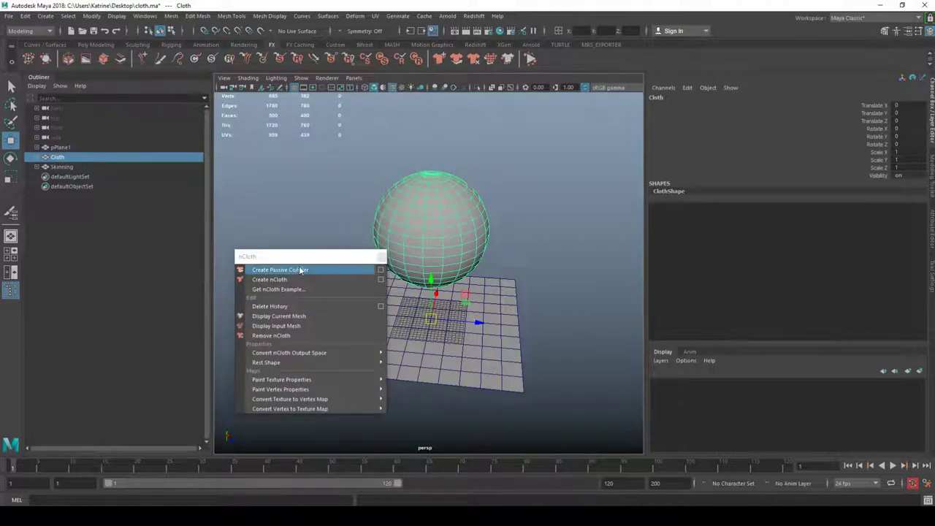
click(299, 256)
drag(167, 215, 120, 217)
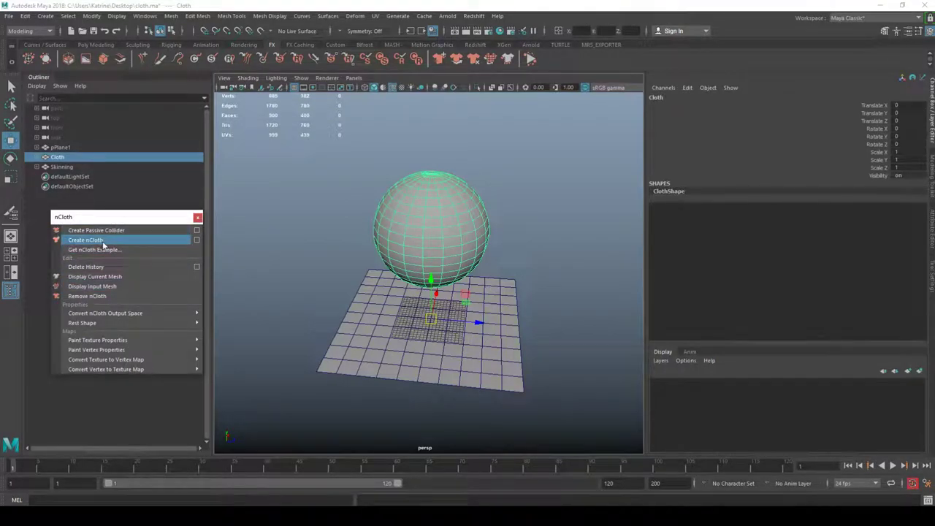
- Convert the Cloth sphere to nCloth with reset settings, using Local Space Output and Create New Solver
click(196, 240)
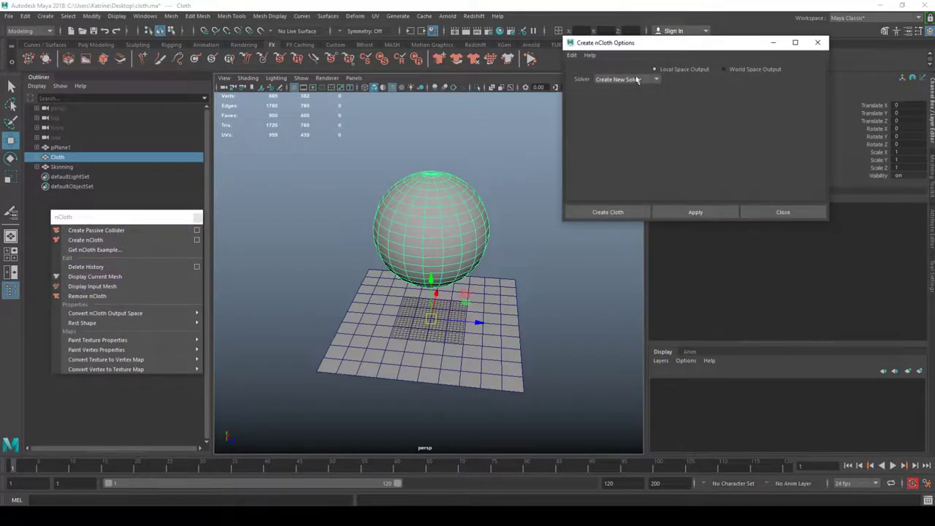
click(574, 56)
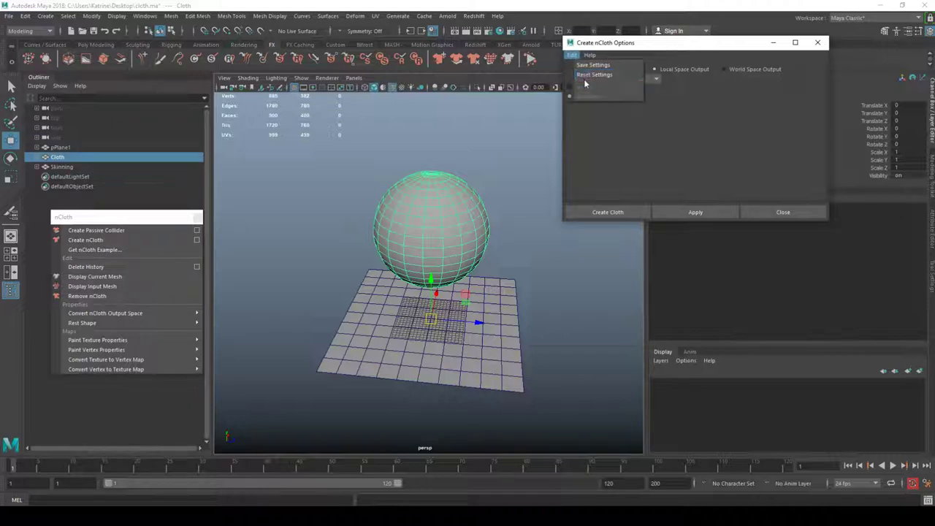
click(630, 71)
click(707, 212)
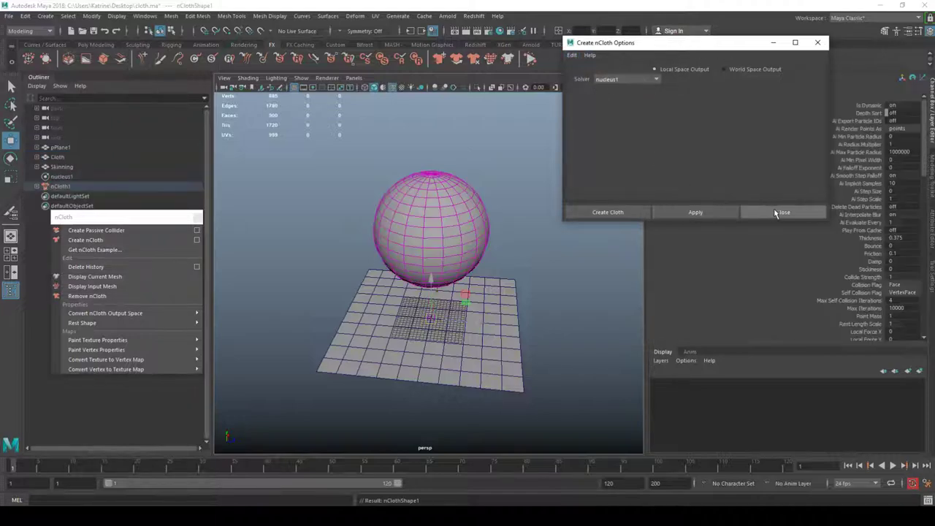
click(780, 213)
- Play the cloth simulation and return to the first frame, and move the floating nCloth window clear of the object list
key(alt+v)
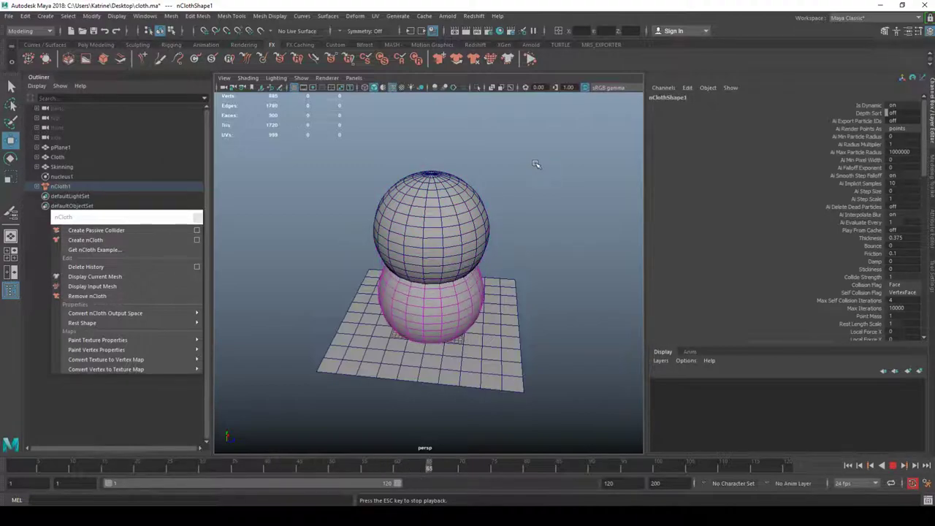
key(alt+shift+v)
click(537, 163)
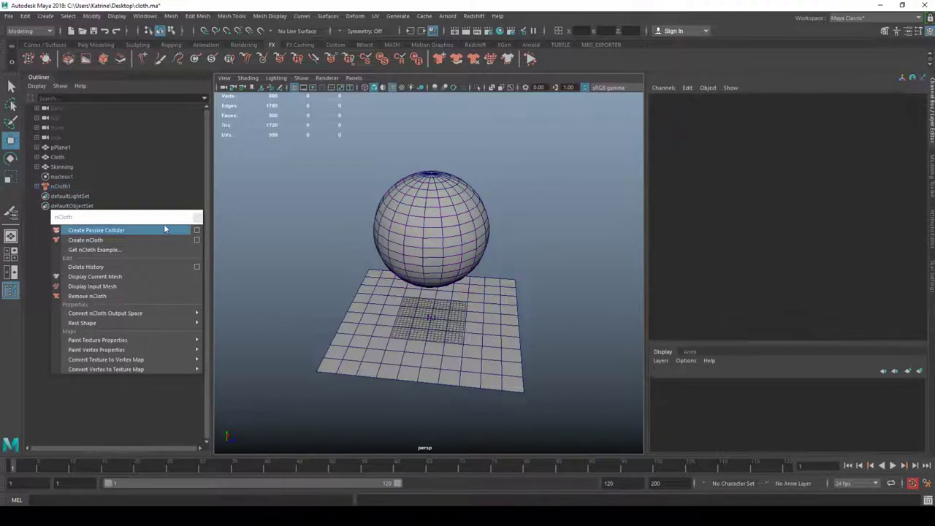
drag(124, 217, 117, 260)
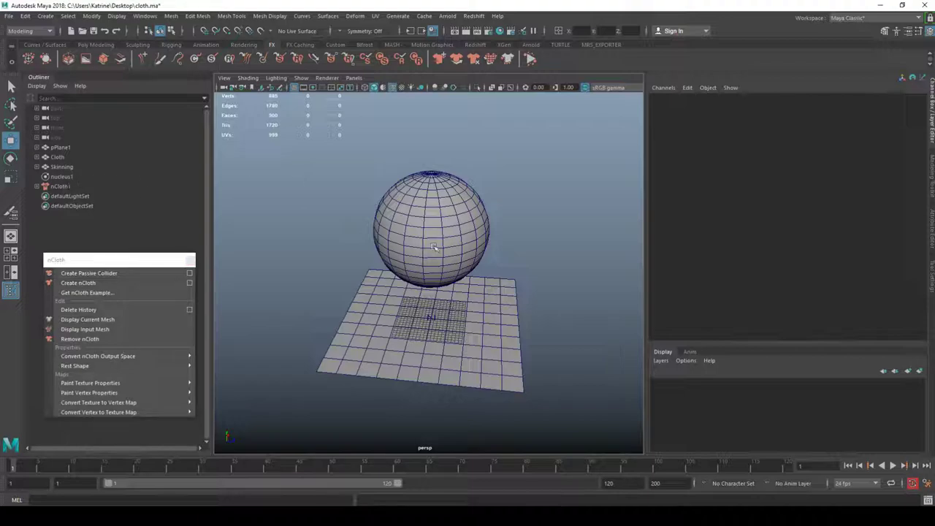
- Replay the simulation from a closer view of the sphere and plane, and return to the first frame
mouse_move(520, 252)
alt+right_down()
mouse_move(541, 251)
mouse_move(509, 244)
alt+right_up()
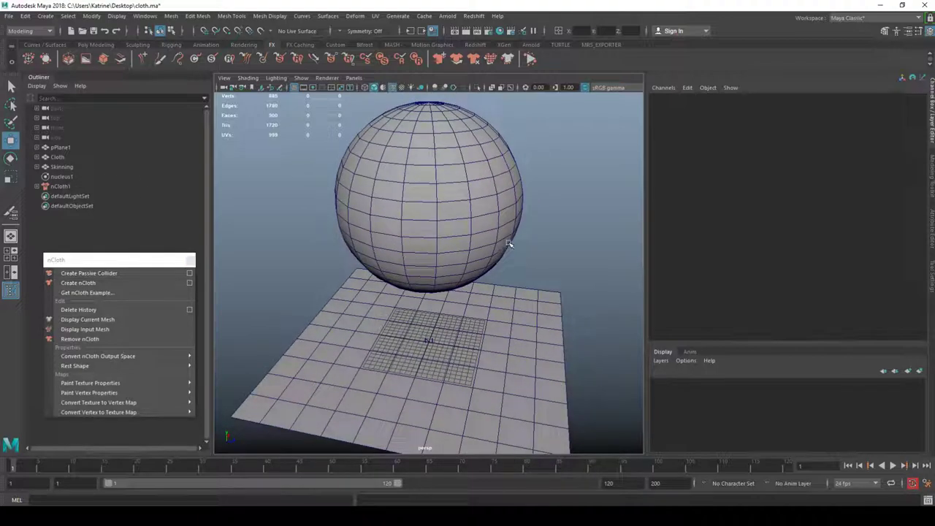
alt+right_drag(467, 211, 417, 211)
alt+middle_drag(416, 211, 399, 177)
alt+right_drag(372, 177, 391, 177)
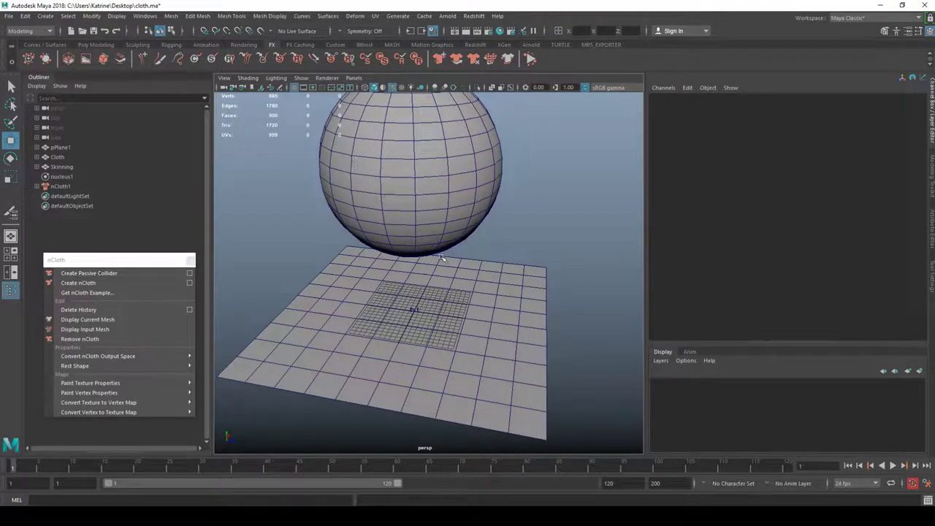
key(alt+v)
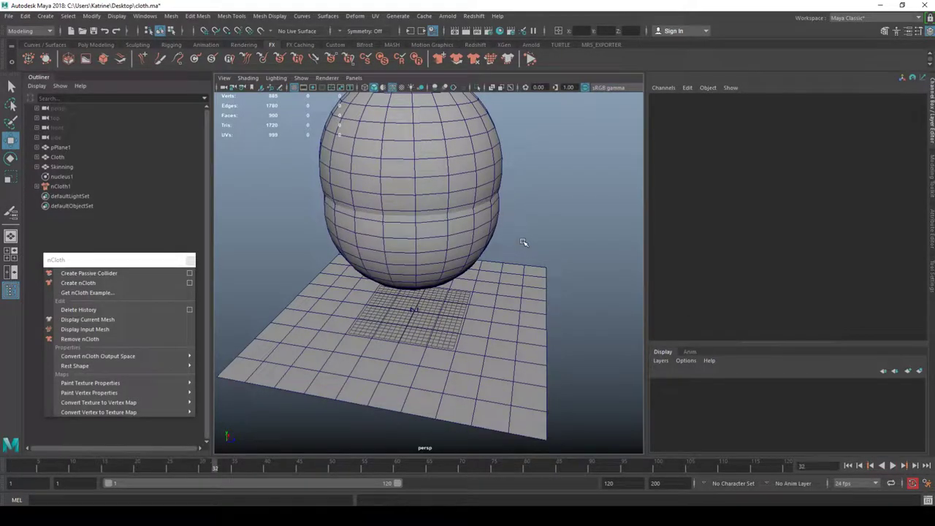
key(Escape)
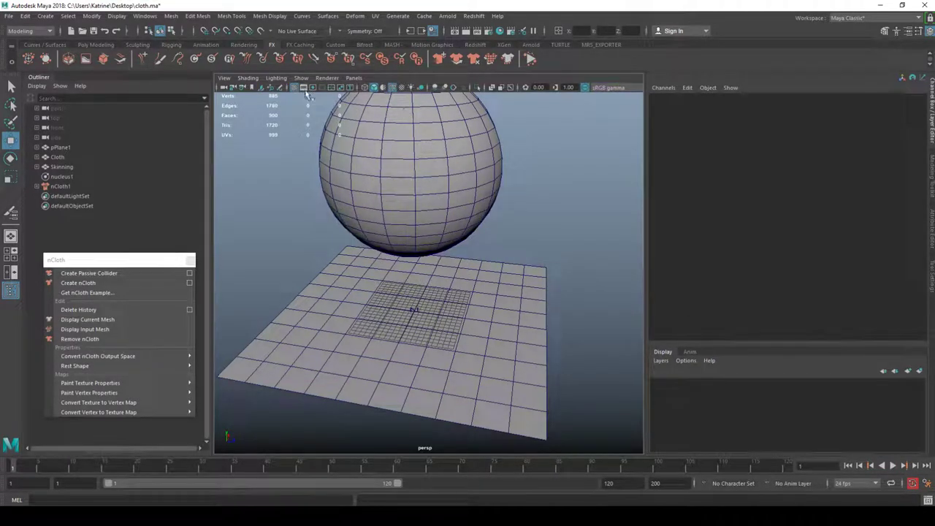
- Open the viewport grid options, check the grid's size and subdivision settings, and close them without changes
right_click(300, 87)
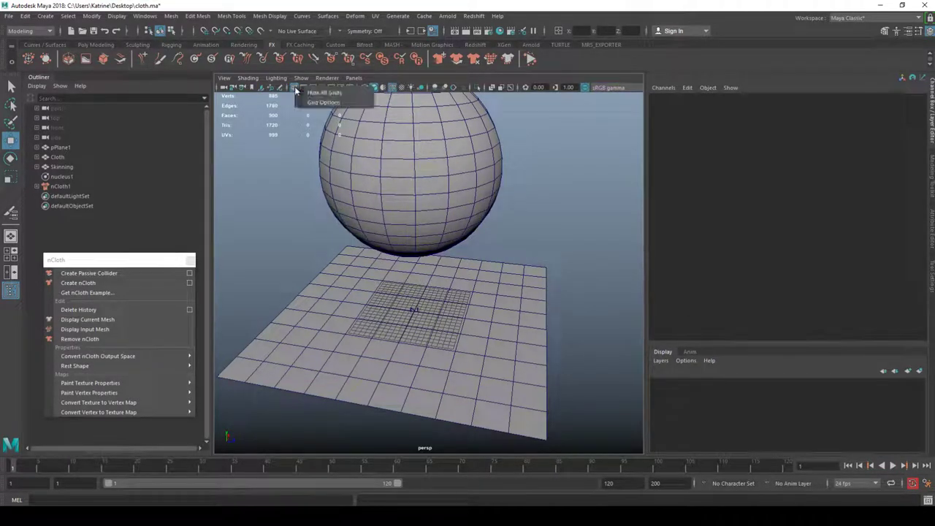
click(337, 103)
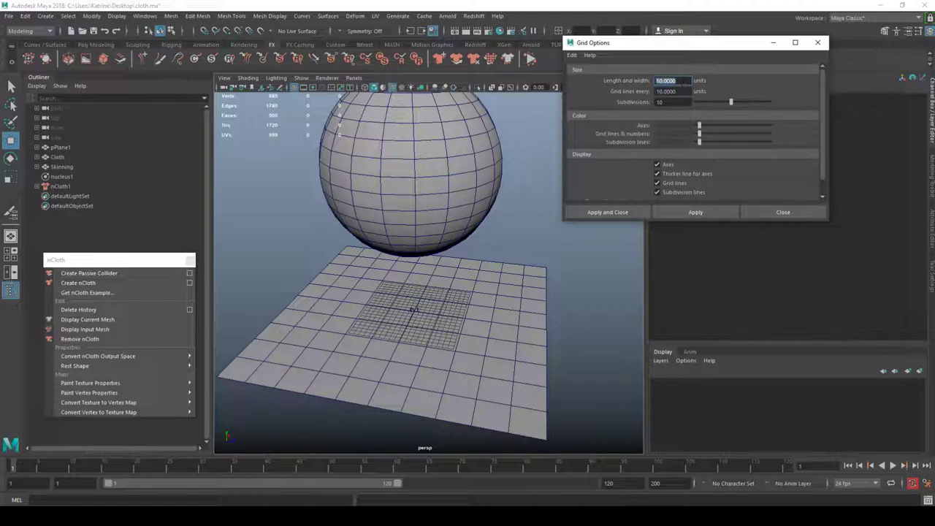
key(Tab)
key(Tab)
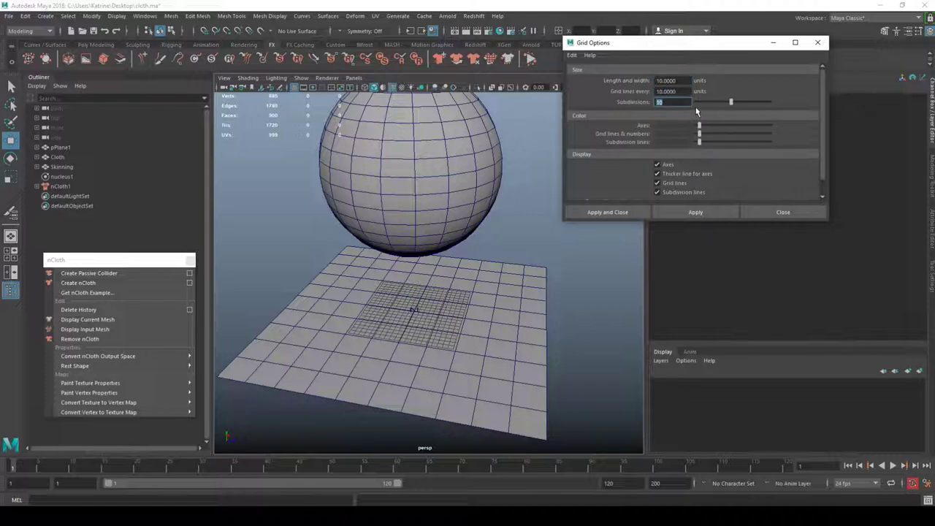
click(789, 213)
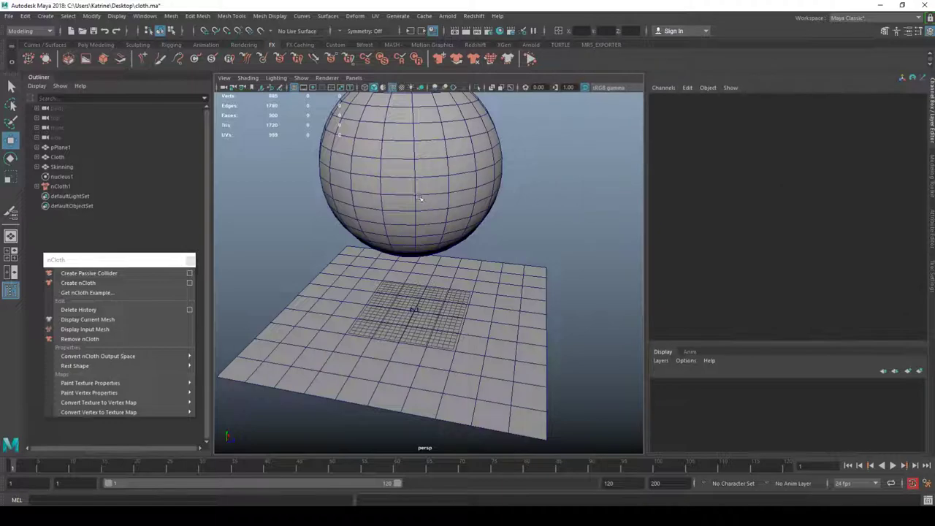
- Select nucleus1, review the Time Slider and playback settings in the animation preferences, and close them without saving
click(73, 177)
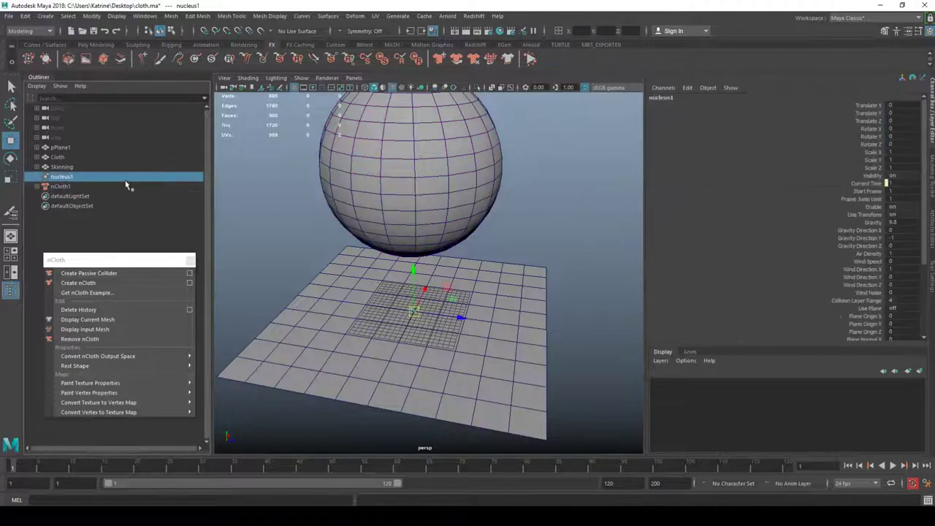
click(926, 485)
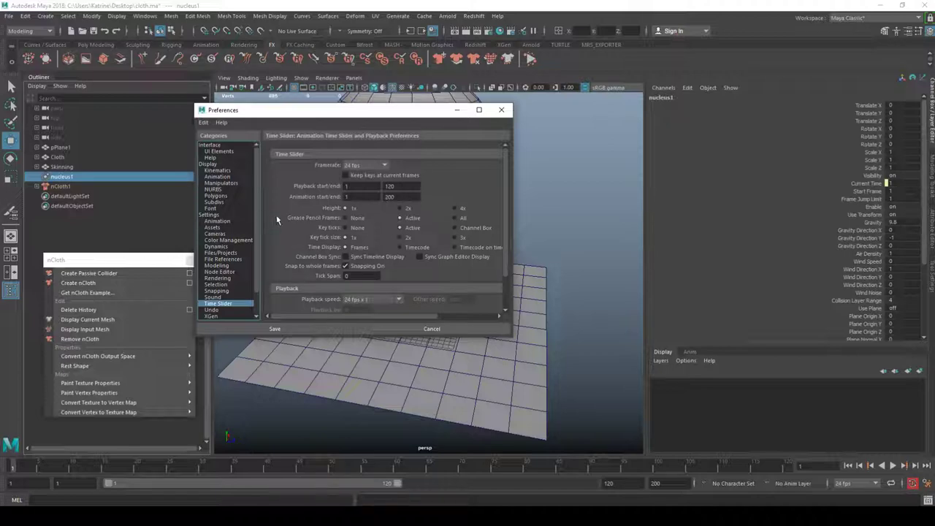
scroll(268, 194, down, 2)
scroll(248, 199, down, 1)
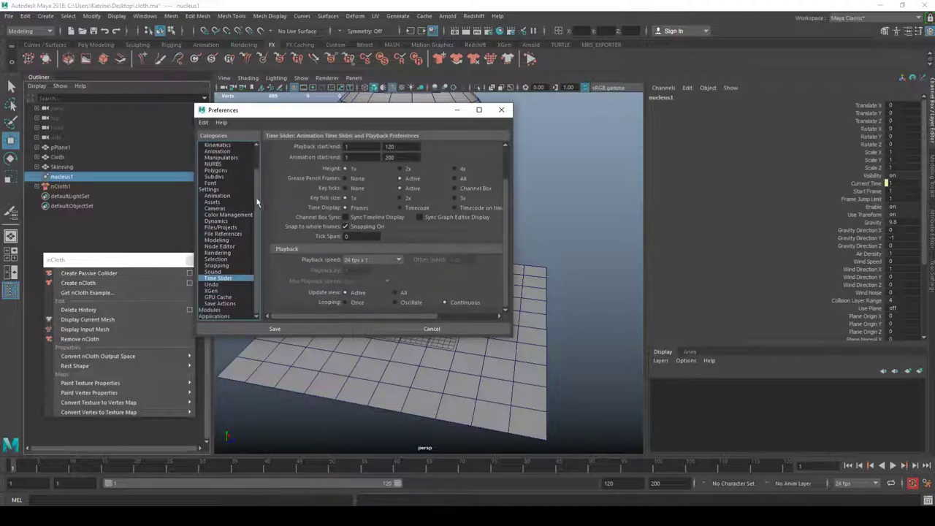
scroll(271, 215, up, 1)
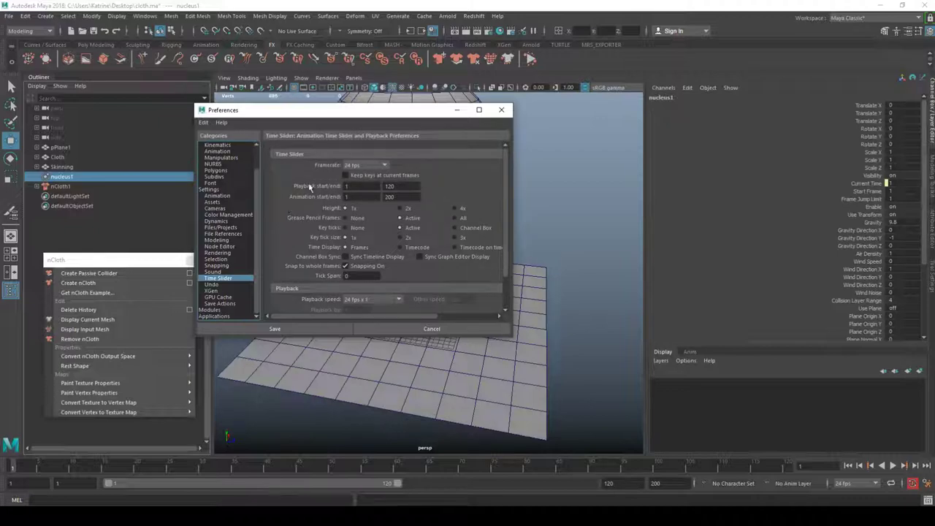
click(505, 110)
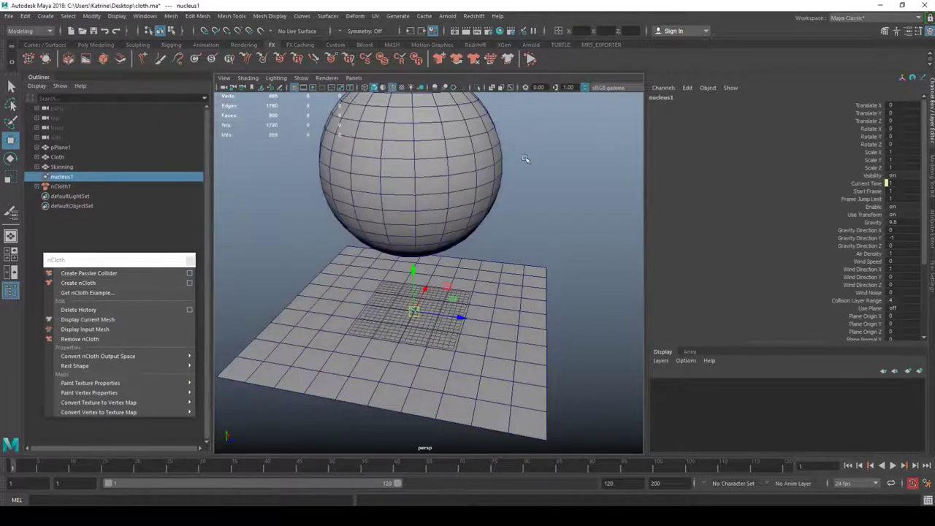
- Set the nucleus1 solver's Space Scale to 0.1 under Scale Attributes and play the cloth simulation
click(527, 160)
scroll(512, 190, down, 3)
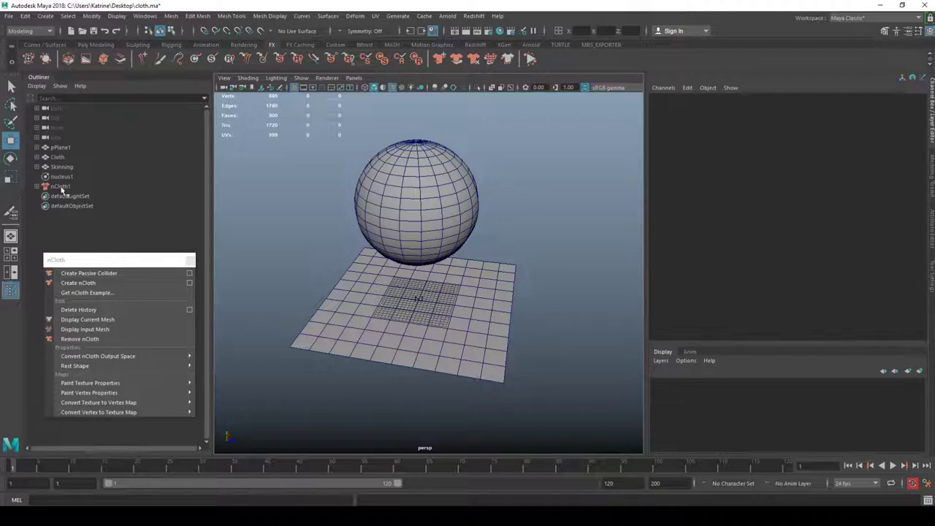
click(63, 187)
click(297, 171)
click(70, 187)
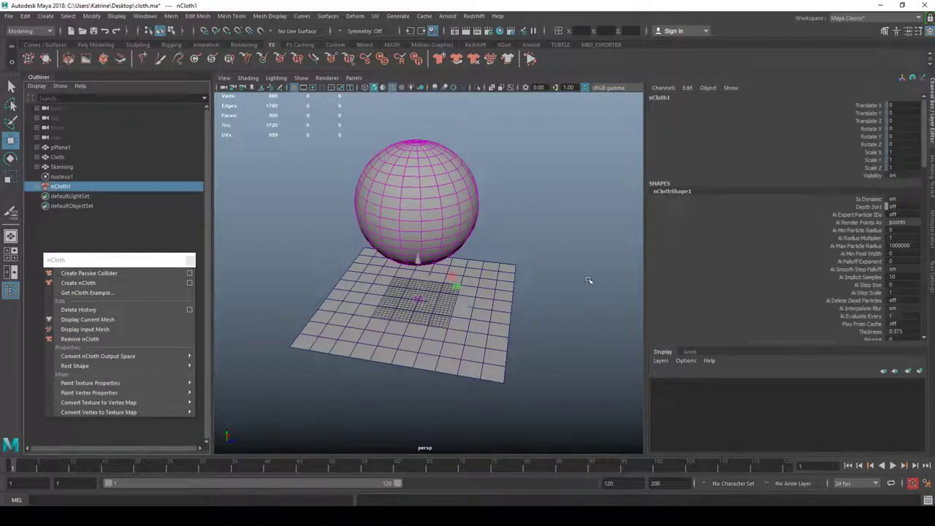
click(60, 177)
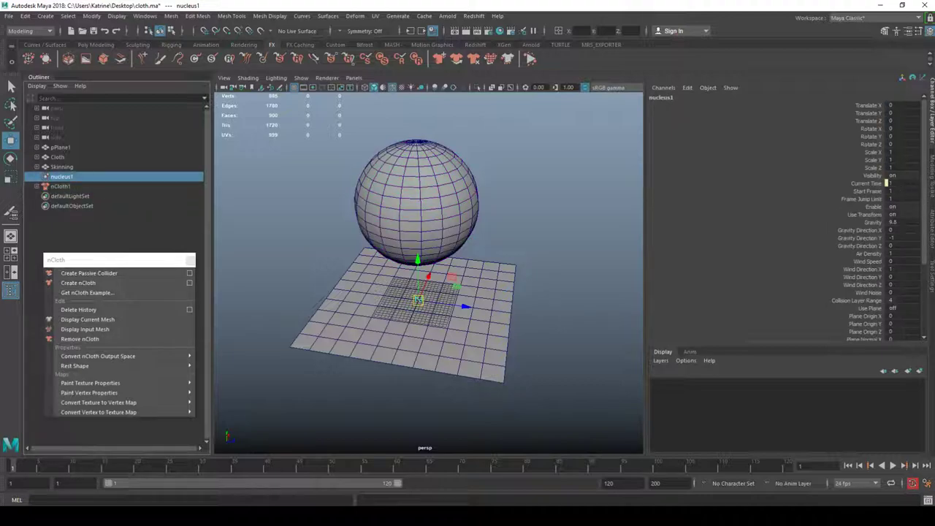
click(933, 275)
click(933, 223)
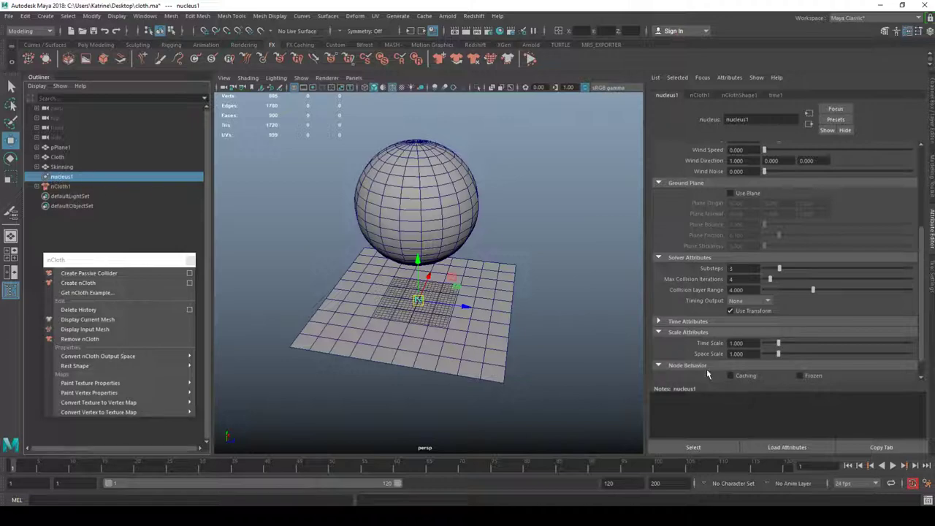
drag(747, 355, 666, 357)
text(.1)
key(Return)
alt+drag(515, 257, 514, 254)
key(alt+v)
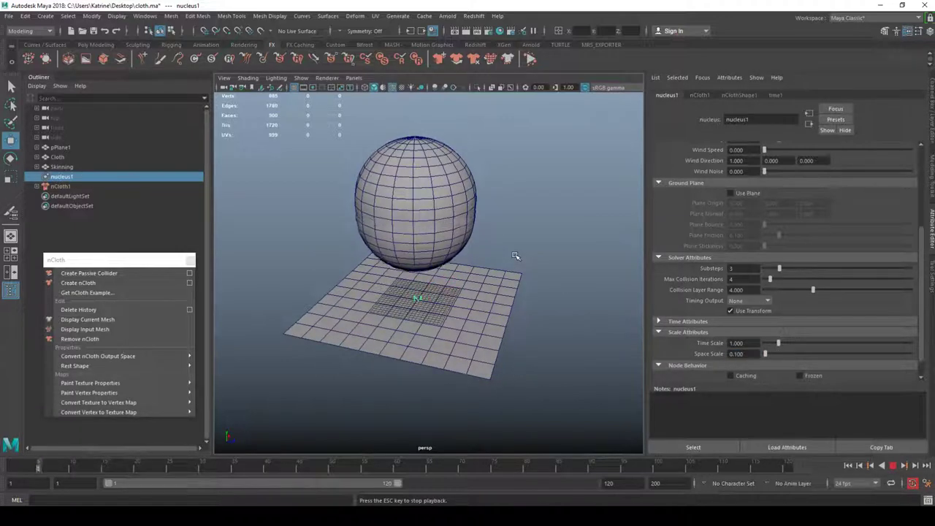
- Make the ground plane a passive collider, play the cloth simulation, and return to the first frame
click(500, 285)
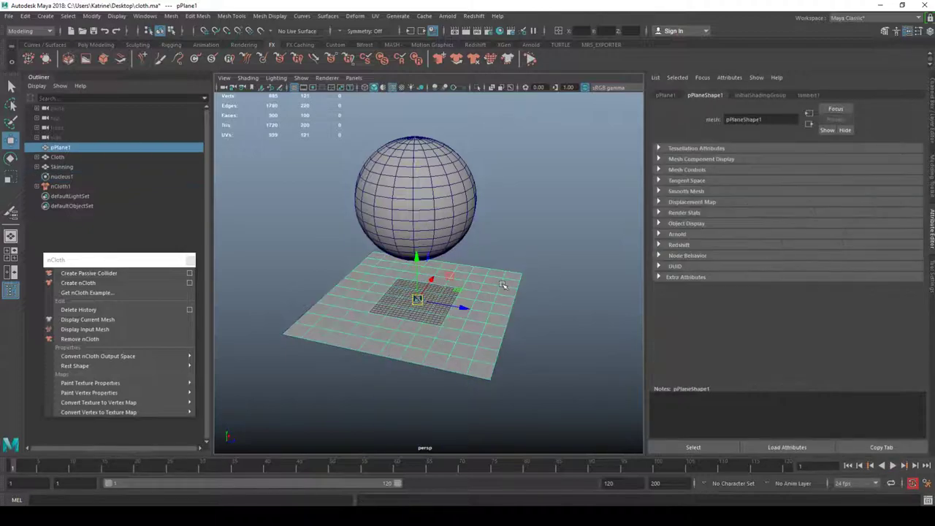
key(space)
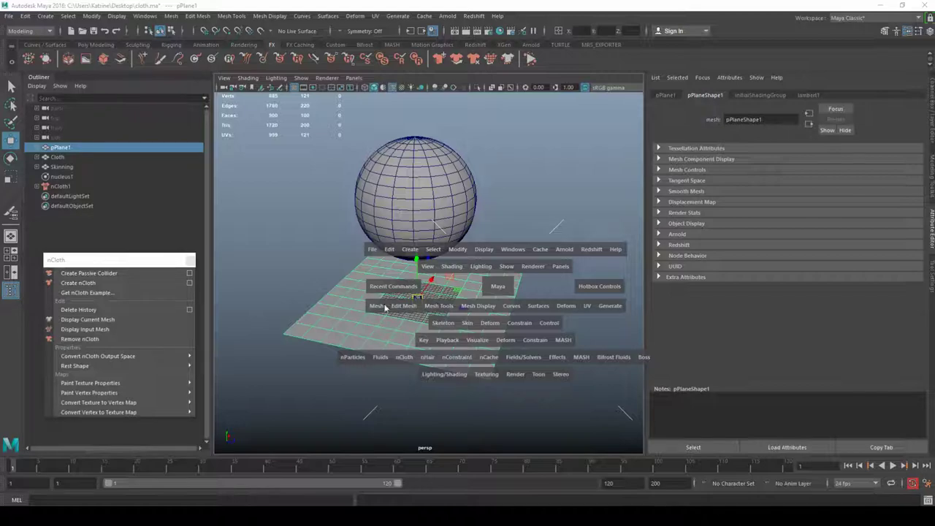
click(91, 276)
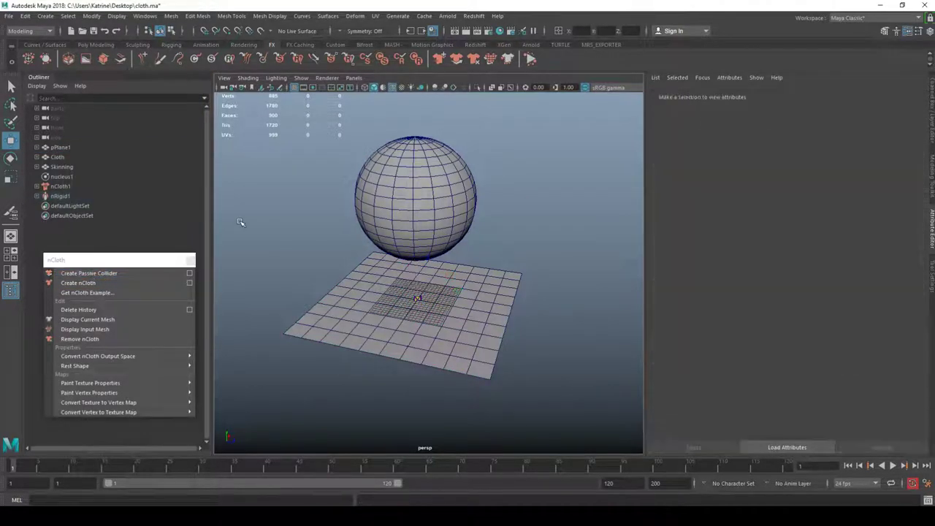
key(alt+v)
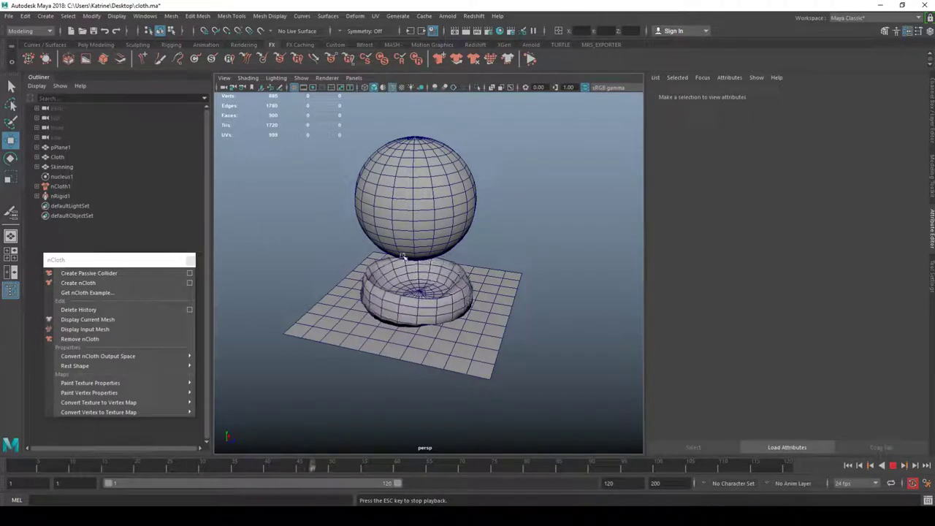
key(Escape)
key(alt+shift+v)
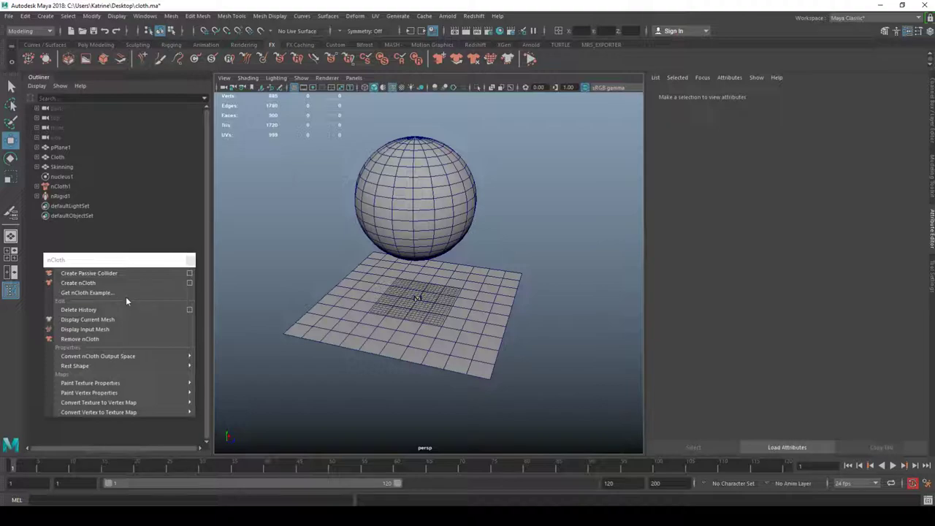
- Check the solver choices in the passive collider options, select nucleus1, and close the options without applying
click(189, 283)
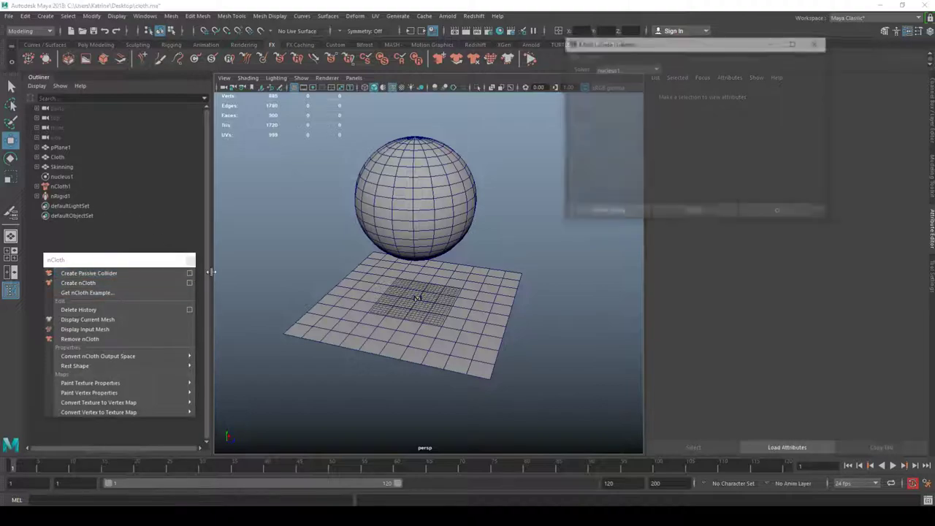
click(622, 69)
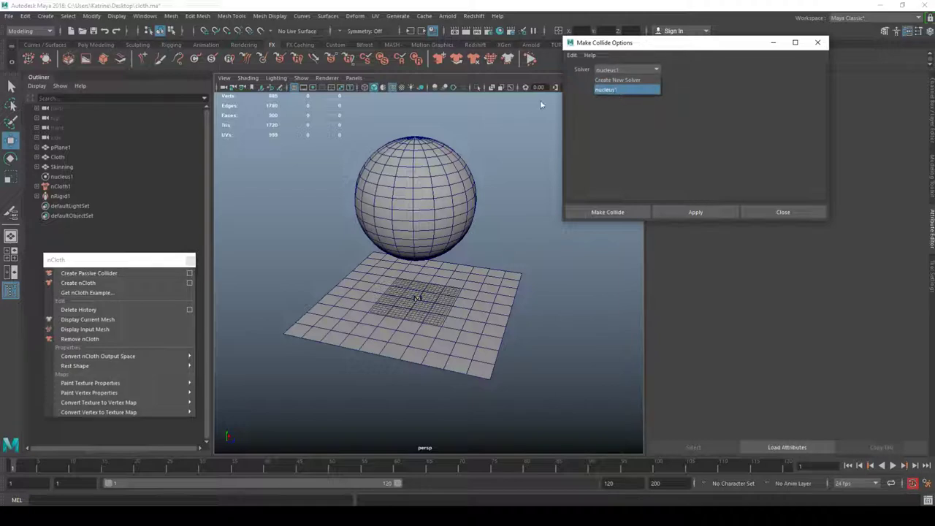
click(57, 178)
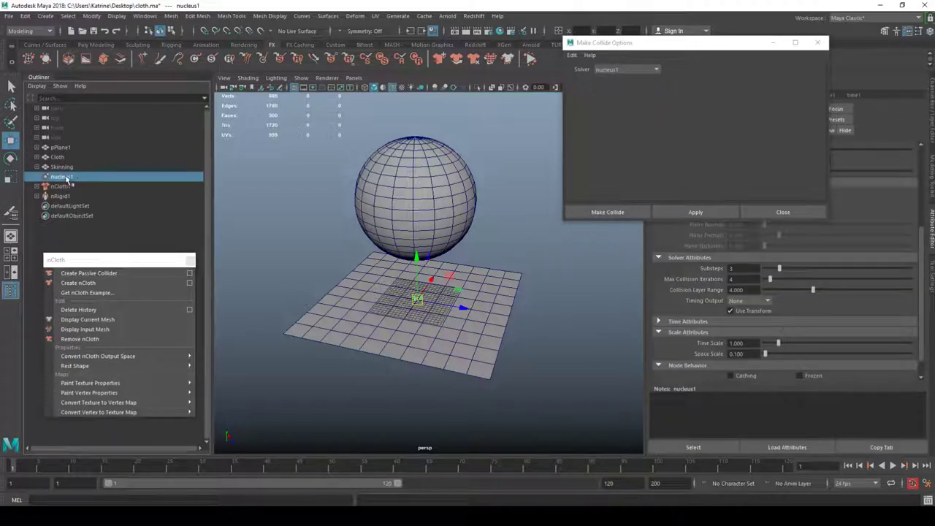
click(772, 213)
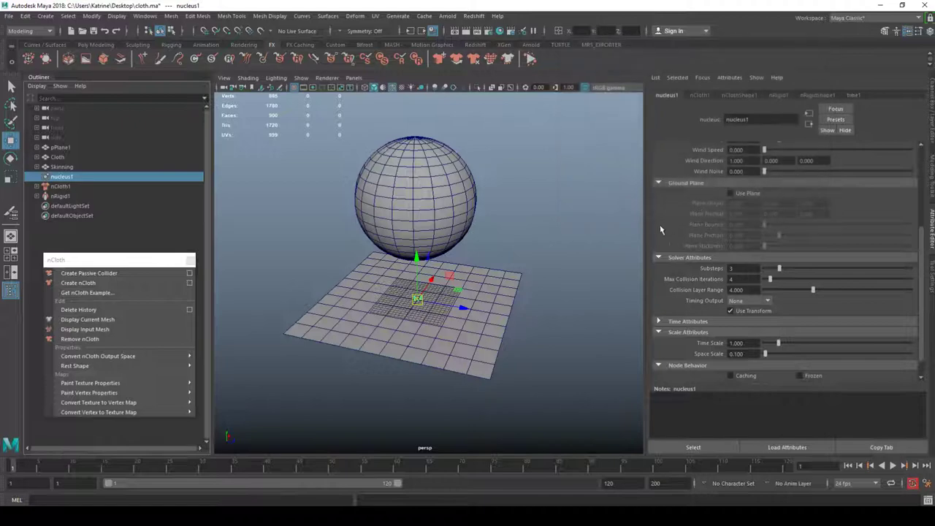
- Clear the selection, replay the cloth falling onto the ground plane, and return to the first frame
click(548, 201)
key(alt+v)
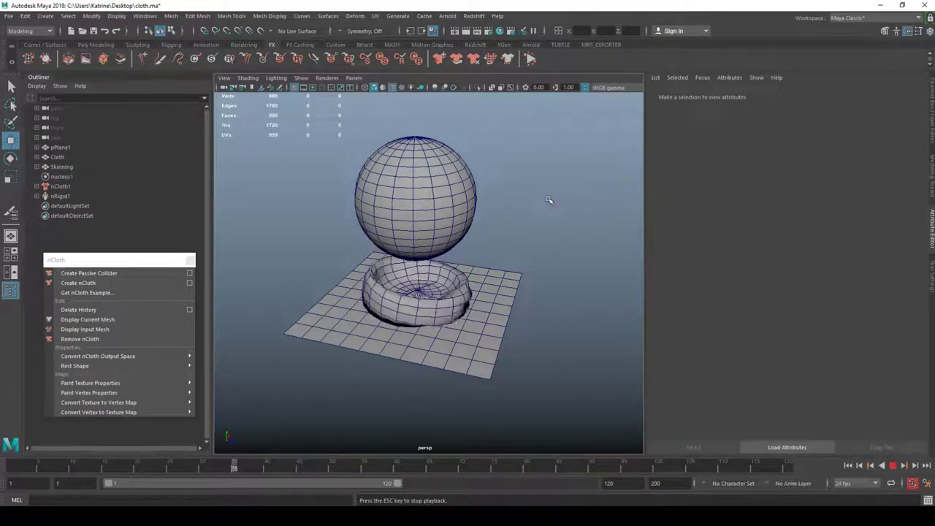
key(alt+v)
key(alt+shift+v)
- Move the floating nCloth window aside, then select the Cloth sphere and expand it in the Outliner to show its shape node
drag(117, 262, 119, 244)
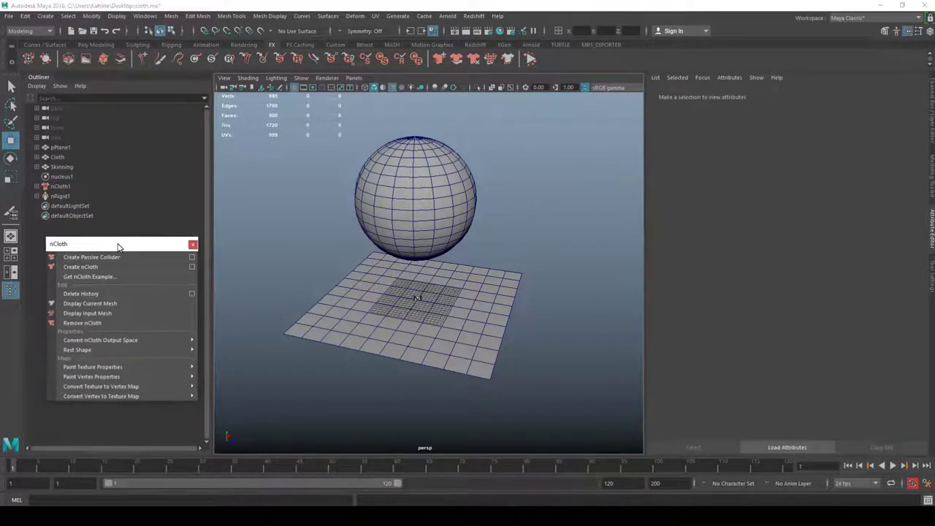
drag(65, 197, 74, 175)
click(80, 228)
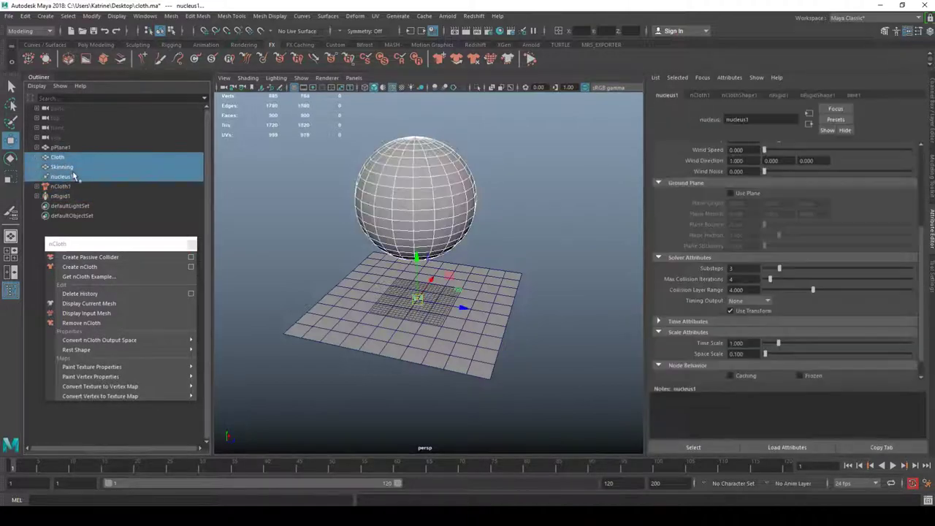
click(70, 168)
click(71, 158)
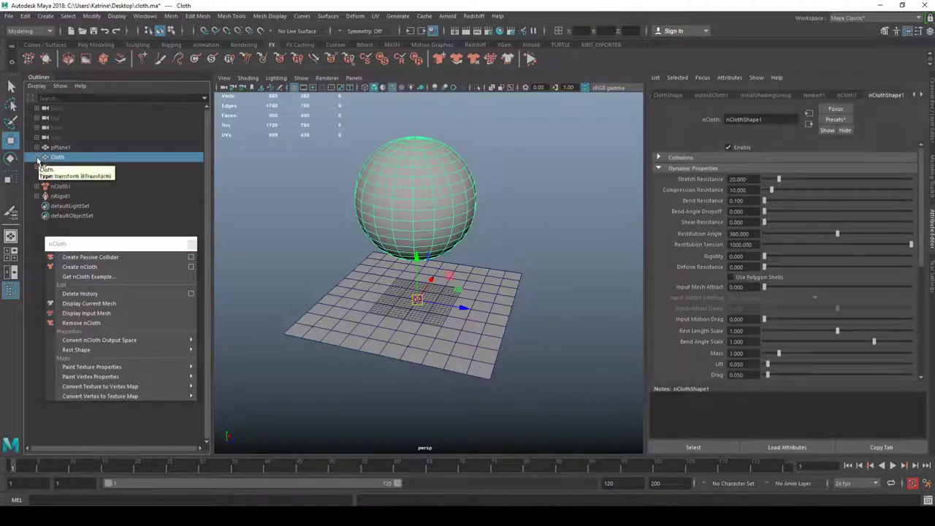
drag(117, 244, 131, 226)
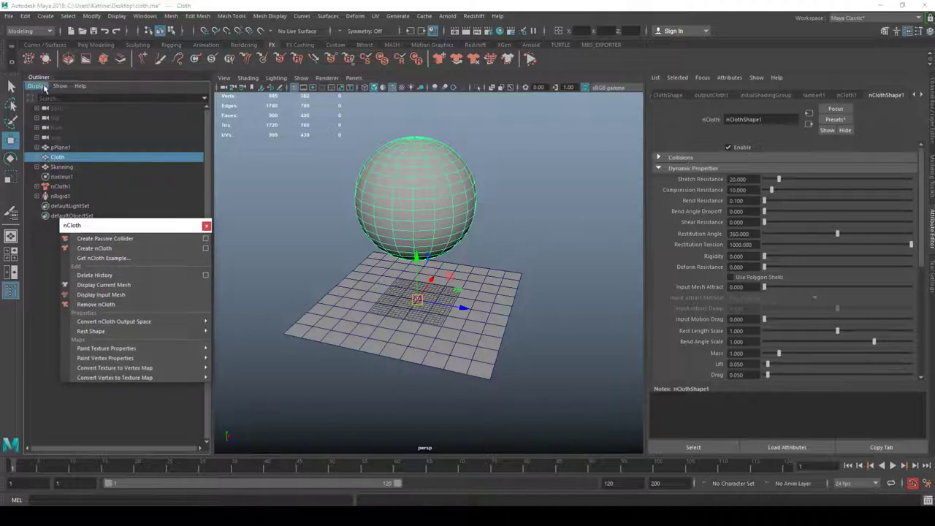
click(43, 87)
click(43, 86)
click(38, 157)
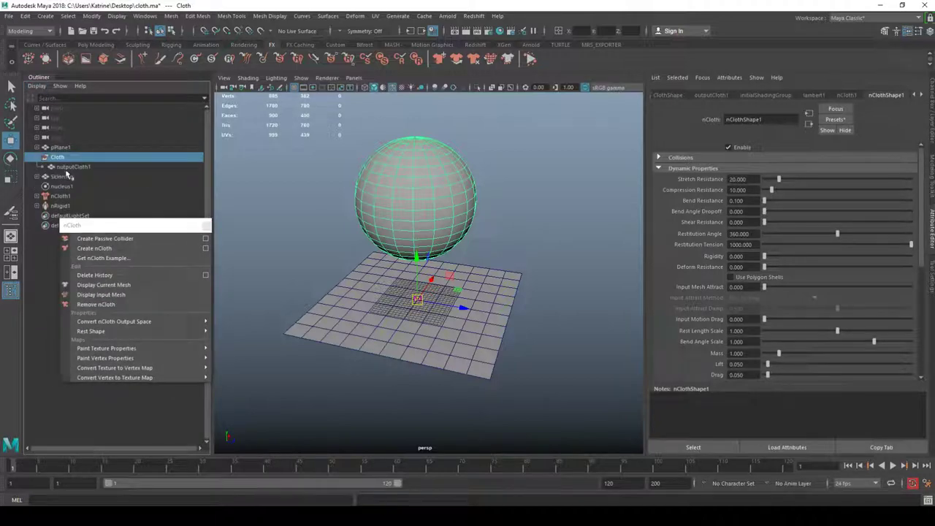
- Examine the outputCloth1 shape under the Cloth sphere, comparing it with its parent in the object hierarchy
click(70, 168)
click(67, 159)
click(68, 177)
click(66, 158)
click(71, 168)
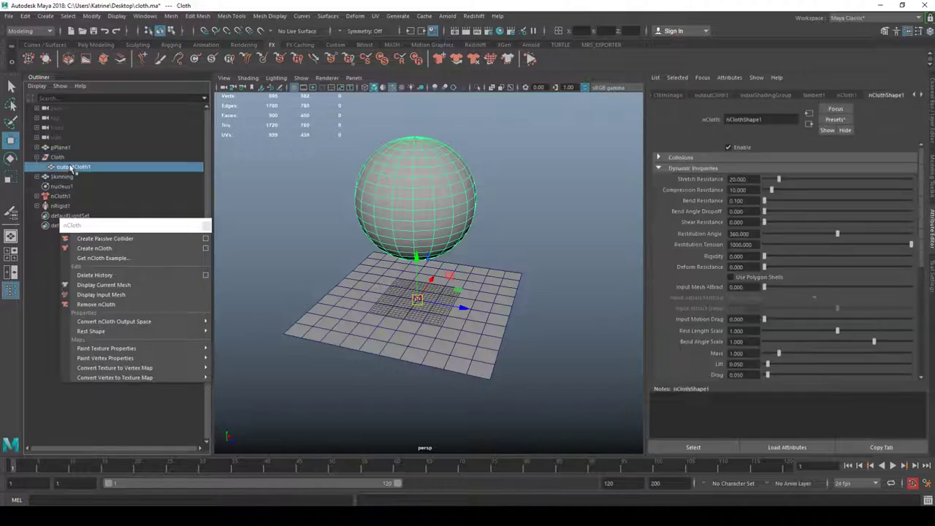
click(70, 158)
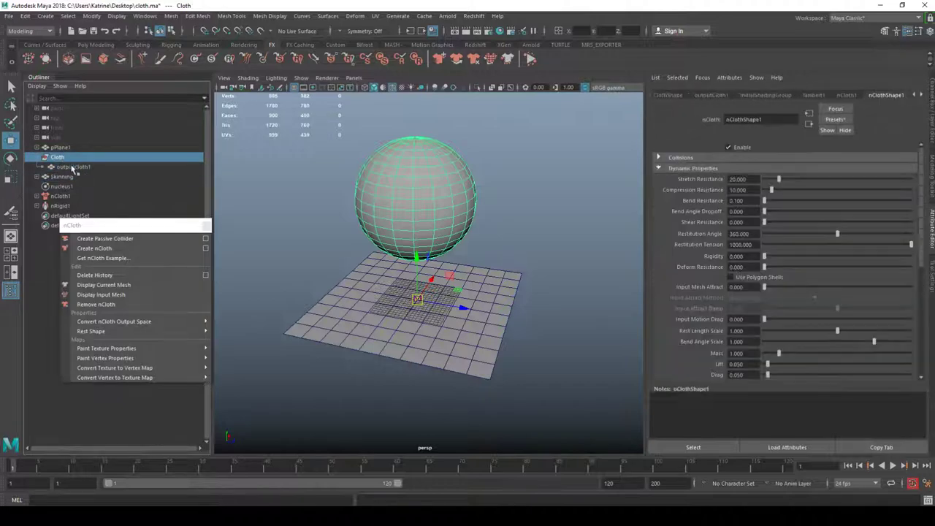
click(43, 158)
click(44, 158)
double_click(73, 167)
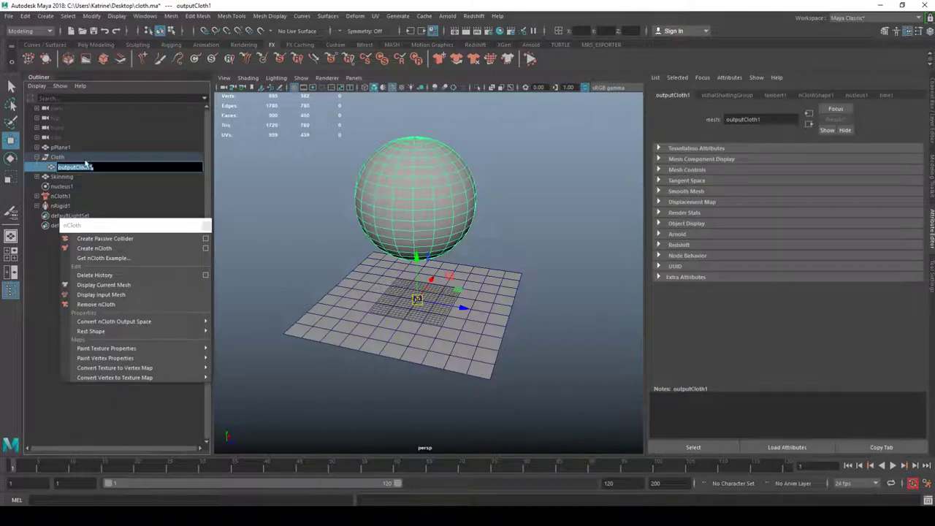
- Display the Cloth sphere's input mesh and expand the object again to show its ClothShape node
click(49, 158)
click(38, 159)
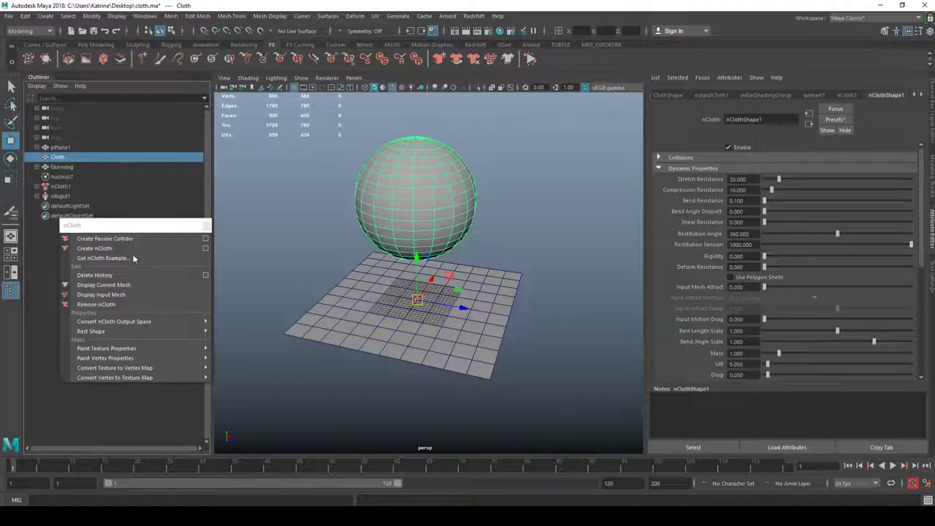
click(102, 295)
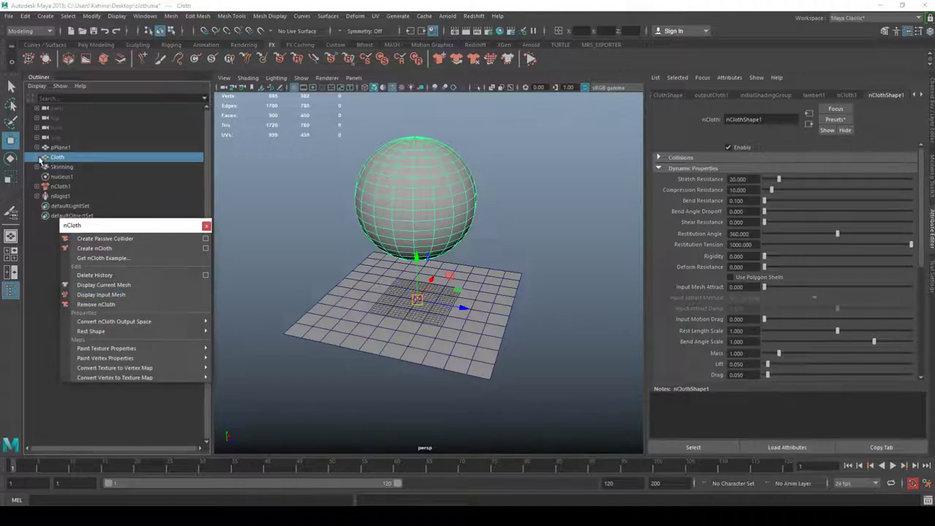
click(39, 159)
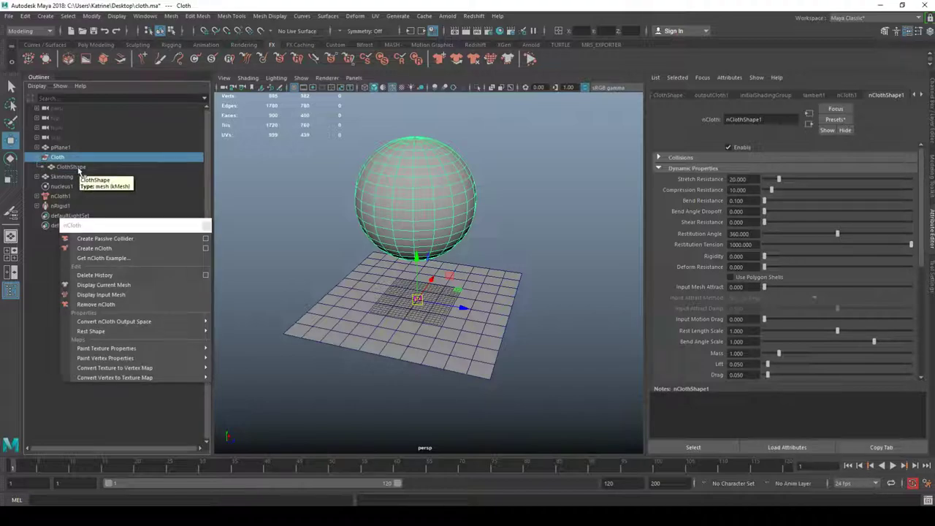
- Clear the selection, play the simulation with the Cloth sphere's input mesh displayed, and return to the first frame
click(504, 158)
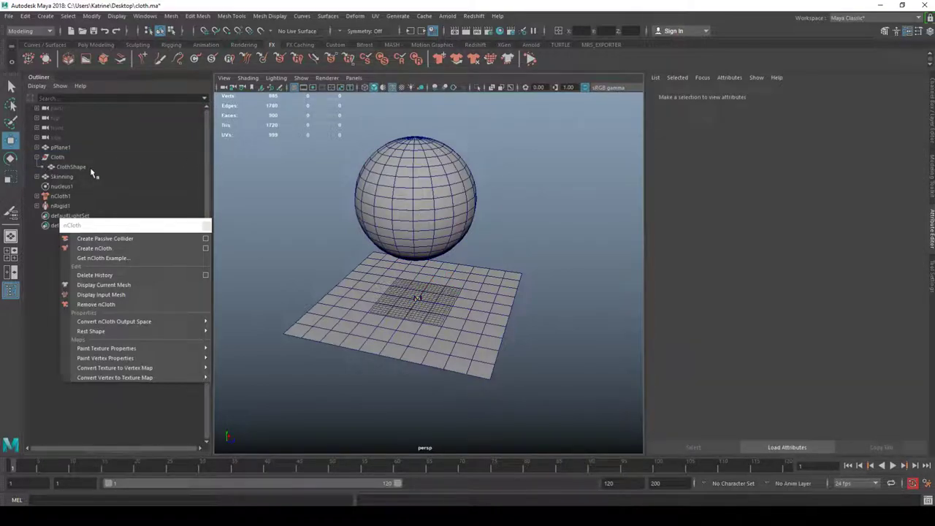
key(alt+v)
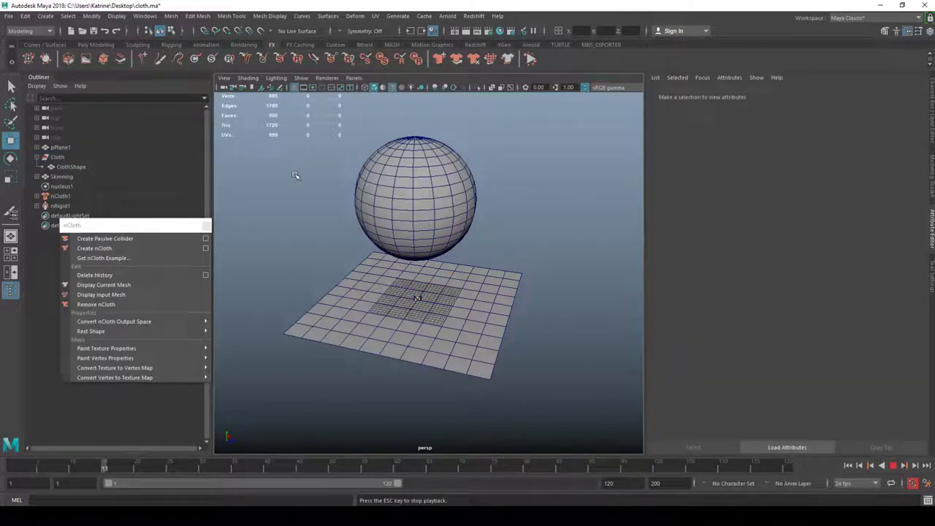
key(alt+v)
key(alt+shift+v)
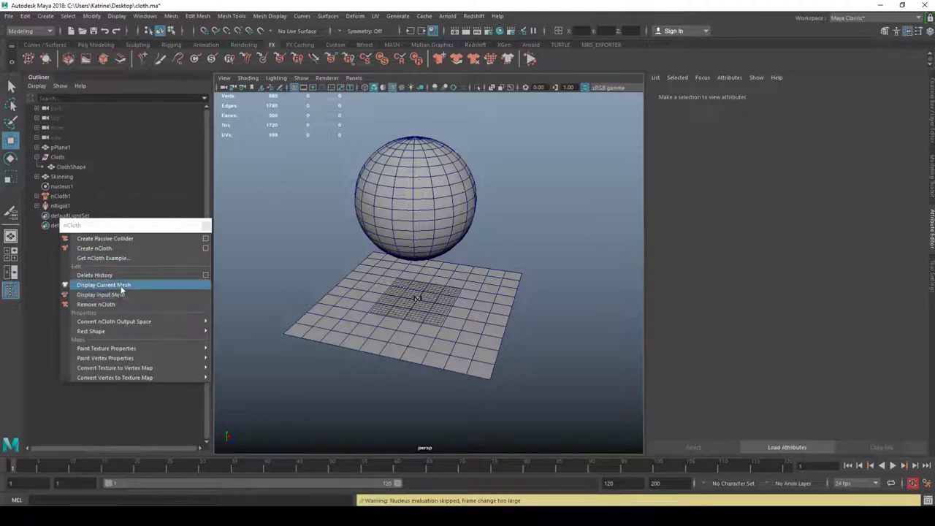
- Display the Cloth sphere's current mesh, replay the simulation, and refresh the object's hierarchy to show its outputCloth1 shape
click(70, 159)
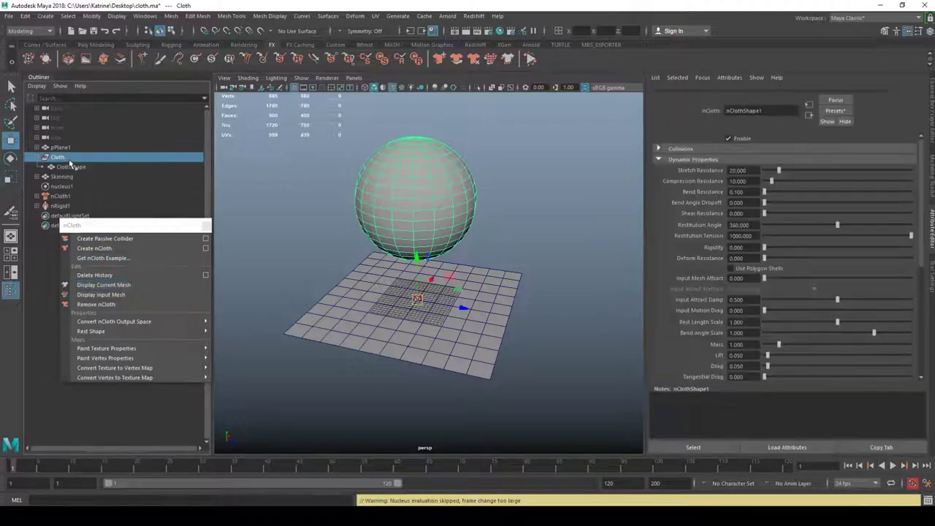
click(120, 290)
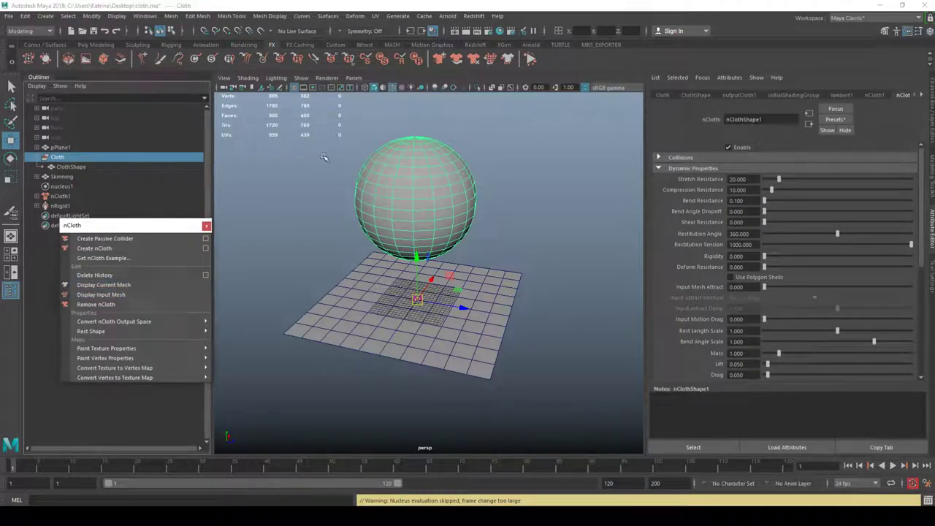
click(306, 171)
key(alt+v)
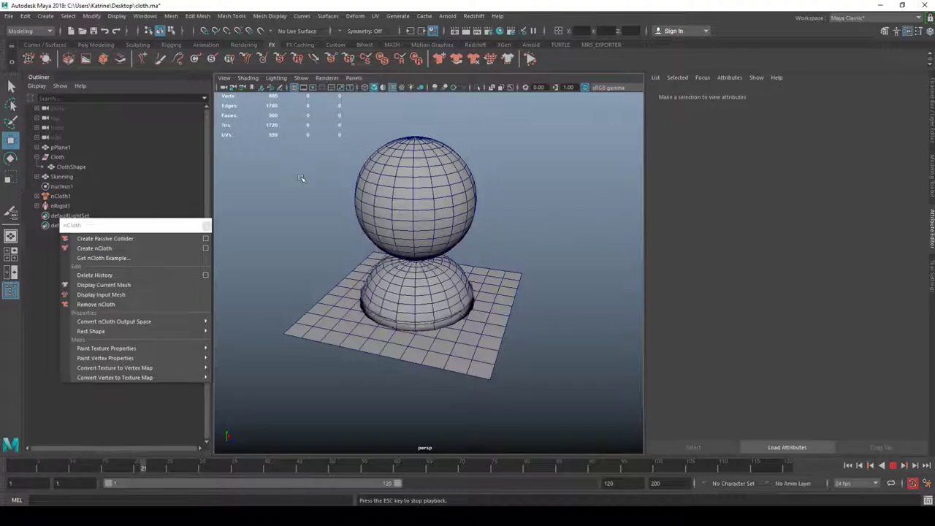
click(37, 157)
click(36, 157)
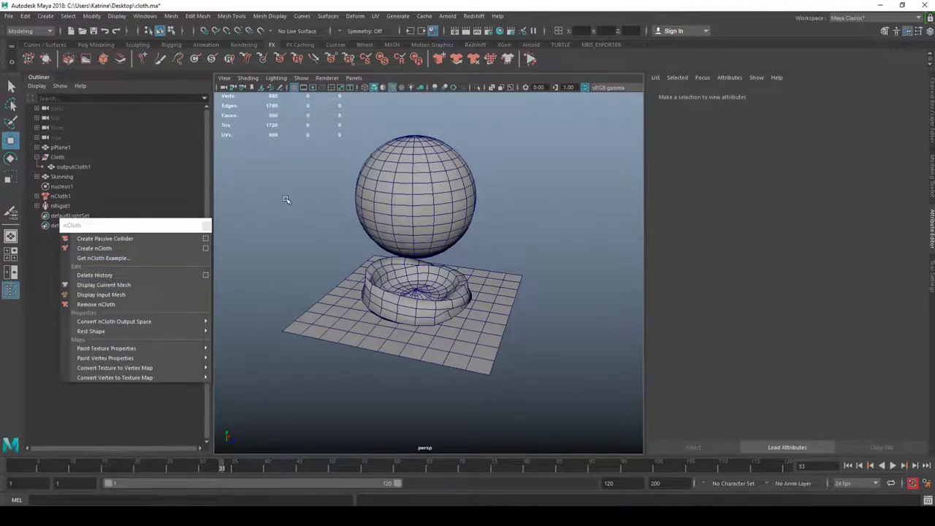
- Switch the Cloth sphere back to its input mesh and expand it to show its ClothShape node
click(58, 157)
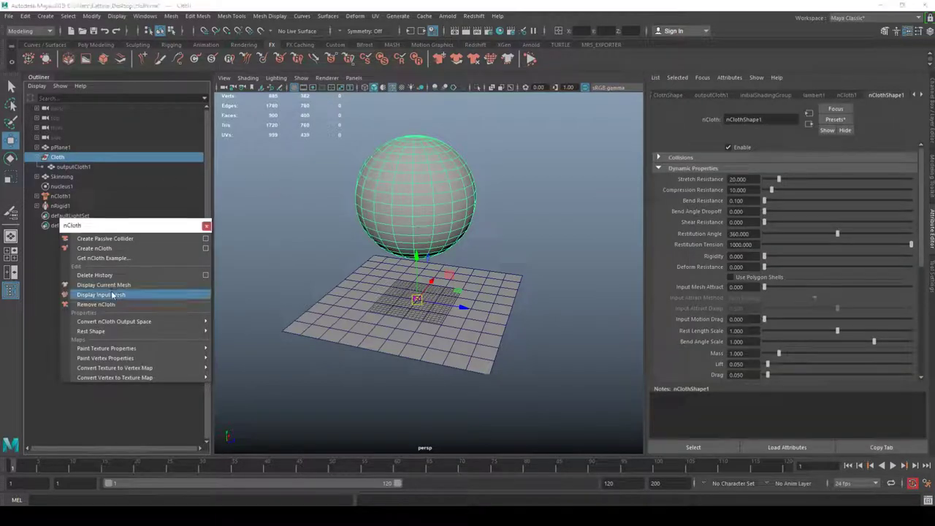
click(37, 157)
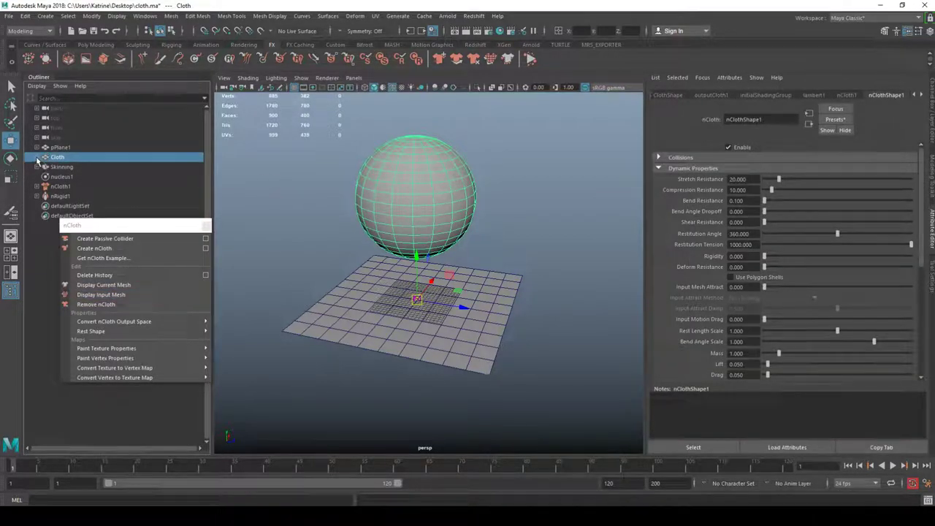
click(37, 157)
- Compare the ClothShape node with the SkinningShape node under the Skinning sphere, ending with the Skinning object selected
click(69, 166)
click(37, 177)
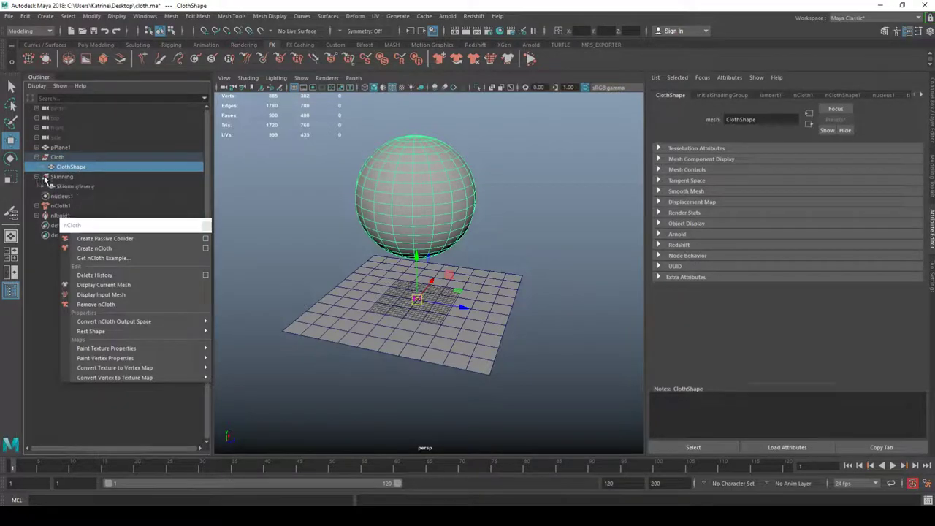
click(73, 186)
click(61, 177)
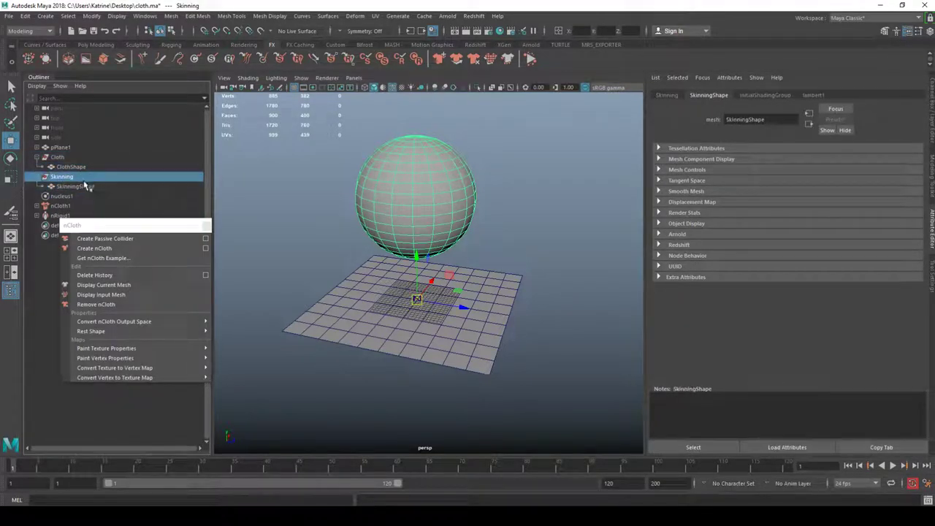
- Isolate the Skinning sphere in the viewport and frame the pole at its top
alt+drag(274, 173, 301, 166)
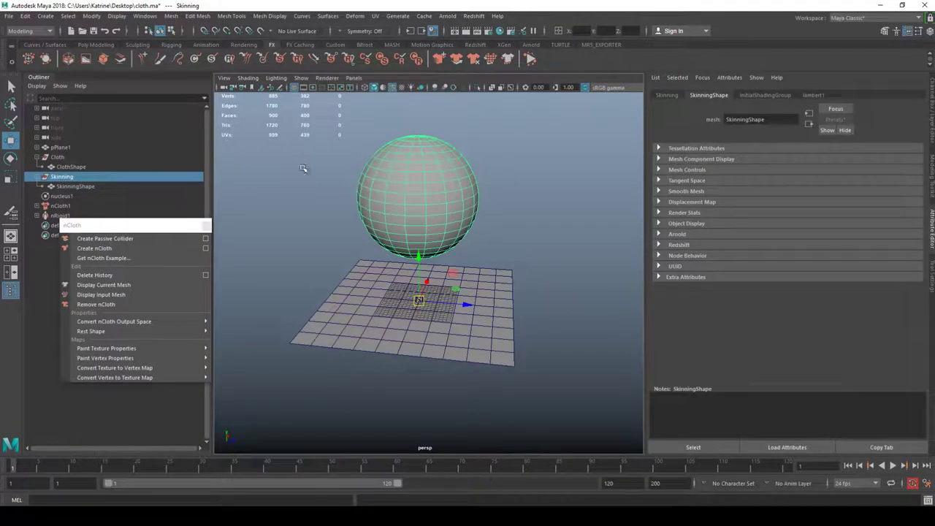
key(ctrl+1)
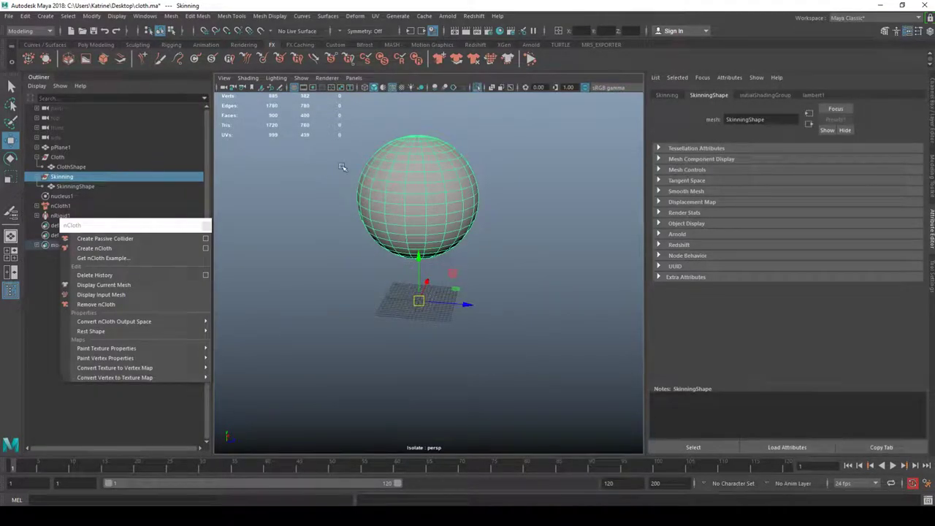
click(500, 149)
alt+middle_drag(470, 125, 484, 177)
alt+right_drag(484, 178, 554, 220)
alt+middle_drag(455, 134, 455, 230)
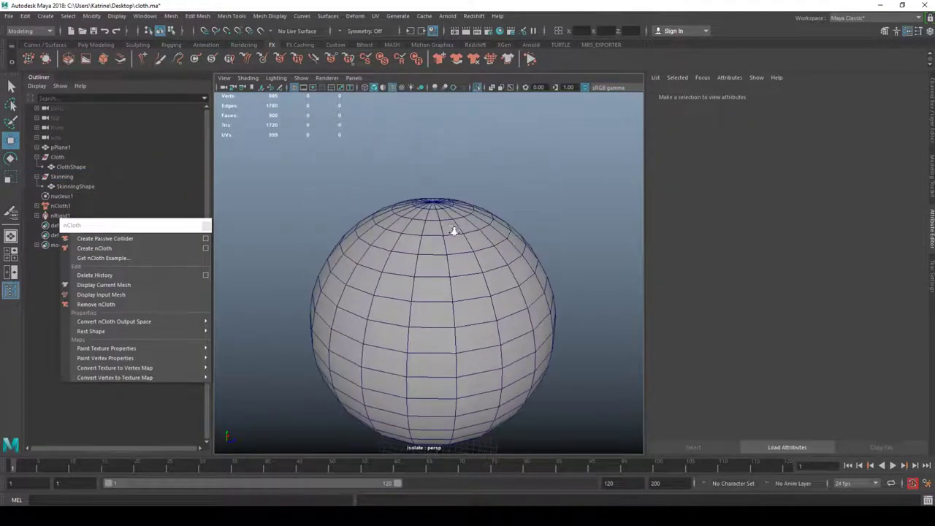
alt+right_drag(410, 219, 462, 217)
alt+drag(459, 183, 472, 273)
- Grow a vertex selection outward from the Skinning sphere's top pole, and clear it again
click(471, 274)
key(F9)
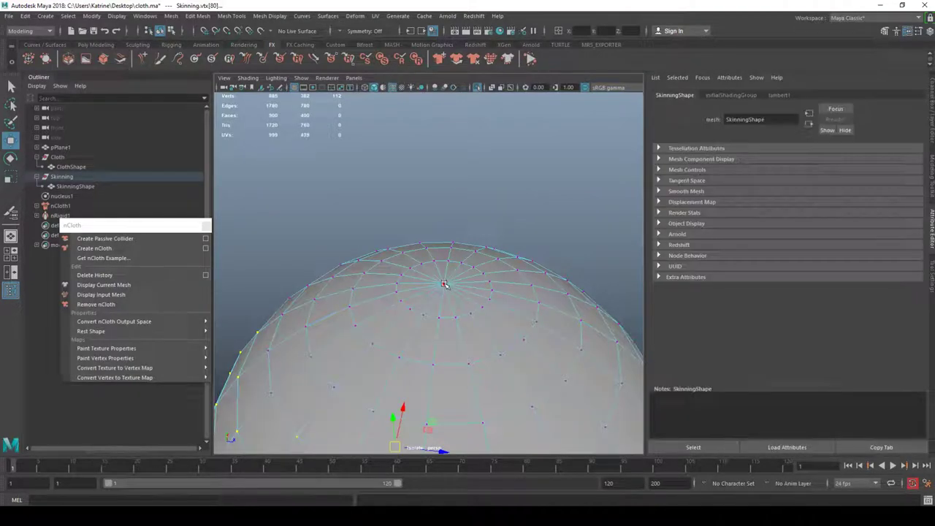
click(444, 284)
key(shift+period)
key(shift+period)
click(583, 223)
alt+right_drag(582, 223, 409, 286)
- Create a single joint on the vertex at the top pole of the Skinning sphere
click(458, 298)
key(space)
click(458, 285)
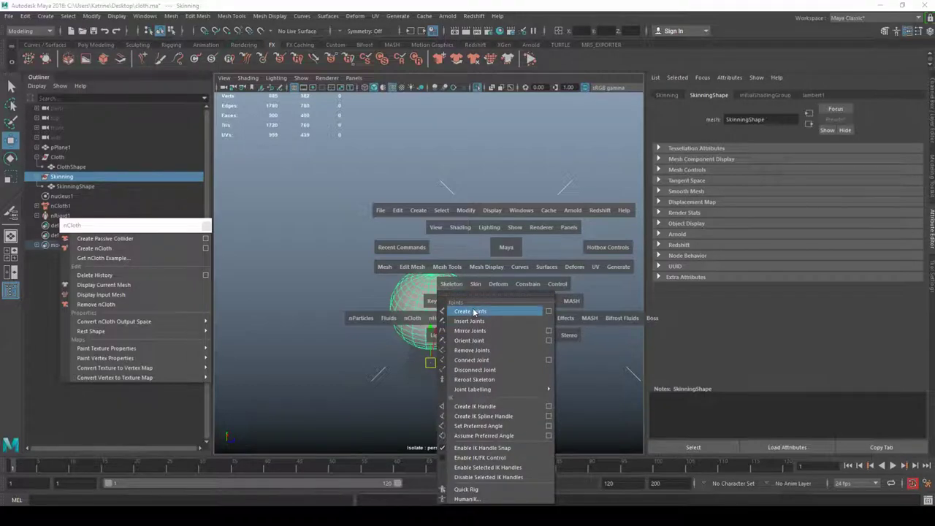
click(478, 311)
scroll(546, 291, up, 5)
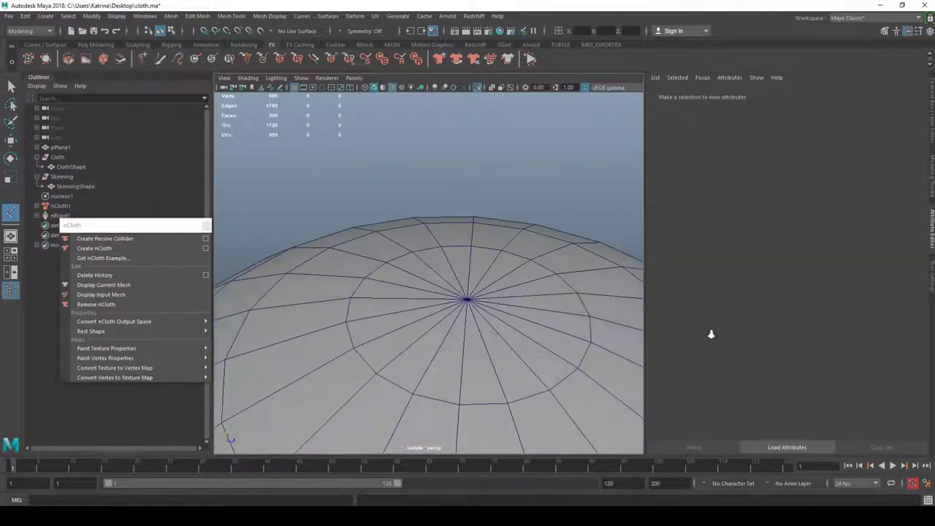
click(474, 301)
scroll(518, 283, down, 5)
key(w)
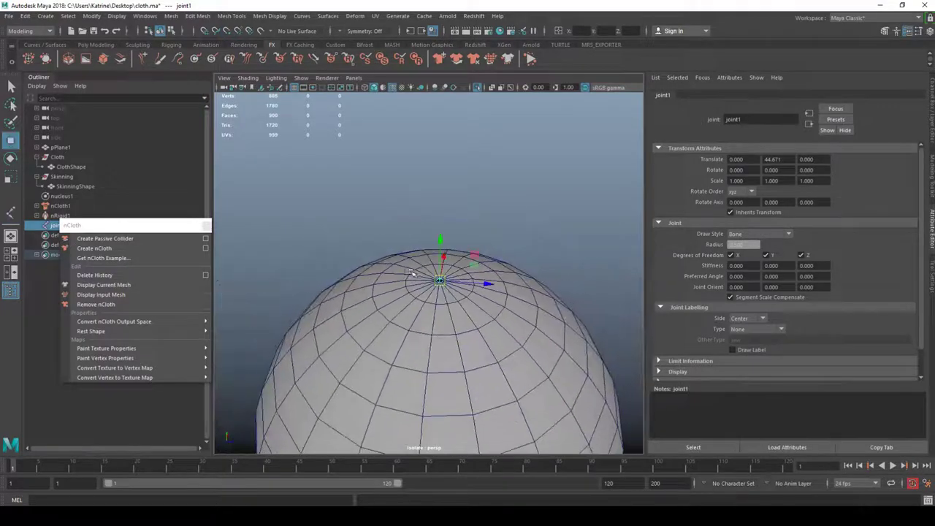
- Enlarge the joint's display radius to about 14.2 and deselect it
key(ctrl+a)
click(879, 183)
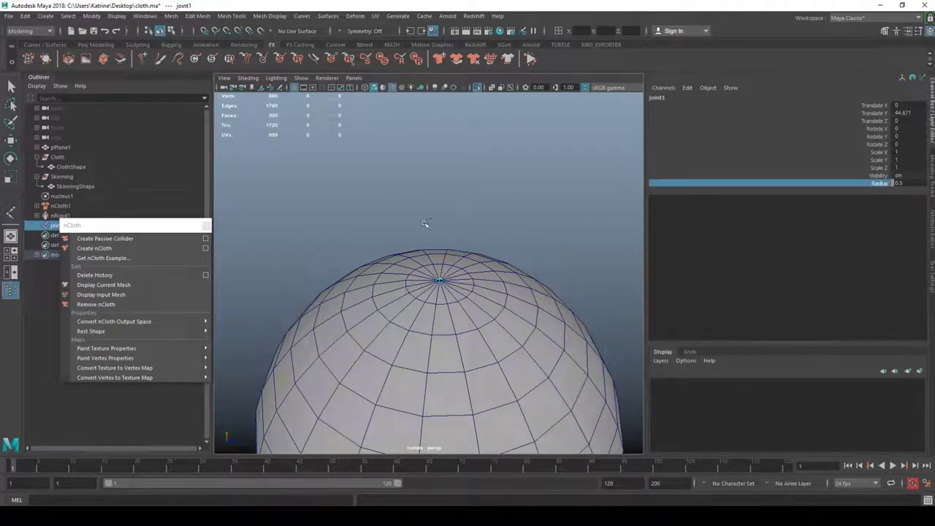
middle_drag(388, 221, 524, 196)
click(530, 189)
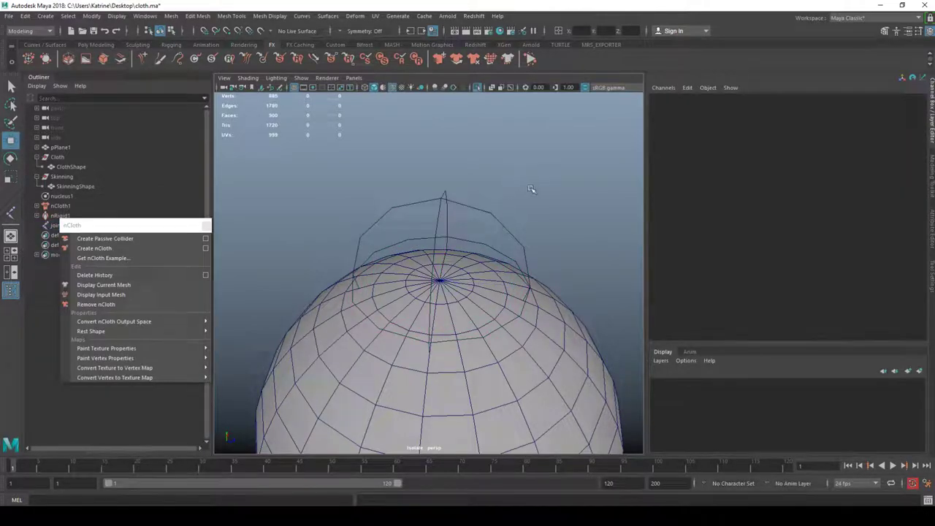
- Select the joint above the sphere and move the floating nCloth window clear of its Outliner entry
alt+right_drag(560, 222, 388, 234)
alt+drag(387, 234, 409, 221)
alt+right_drag(409, 222, 454, 216)
click(456, 210)
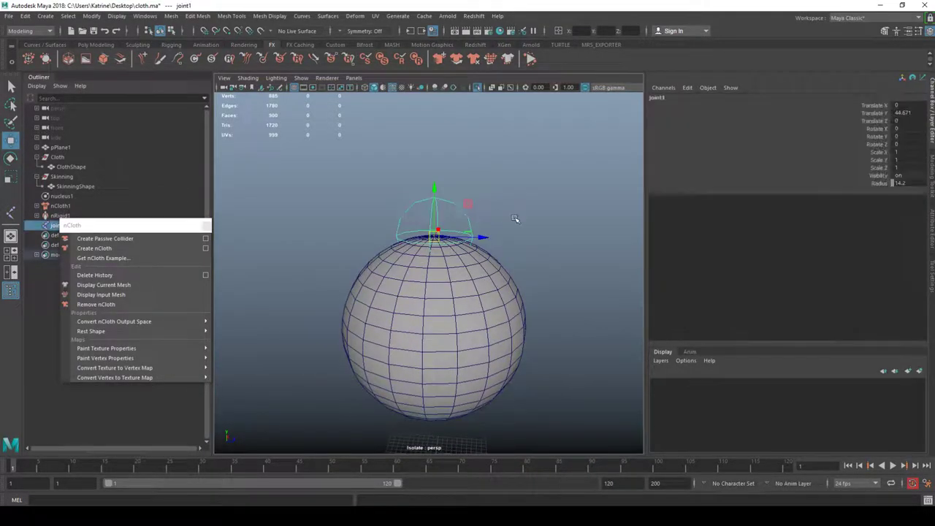
drag(134, 232, 126, 282)
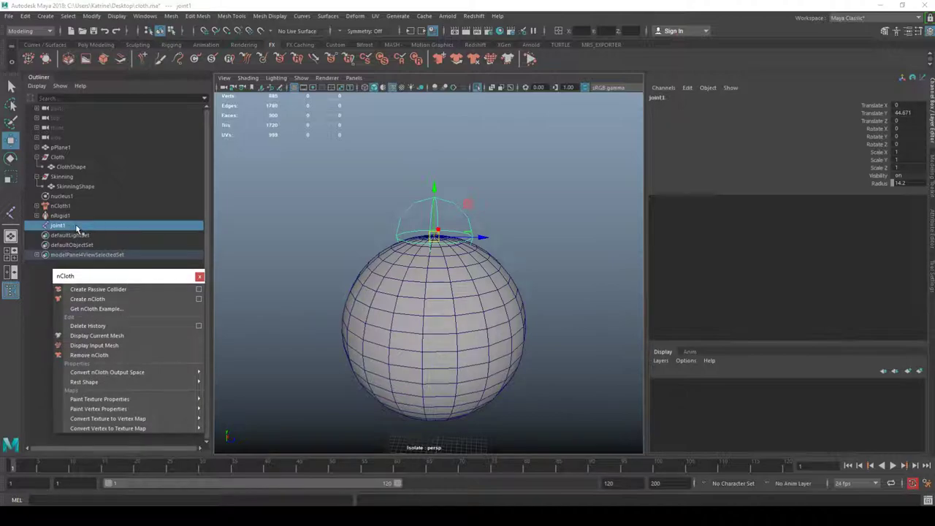
- Bind the Skinning sphere to the selected joint with Bind Skin, and test the binding by moving the joint and undoing the move
ctrl+click(65, 178)
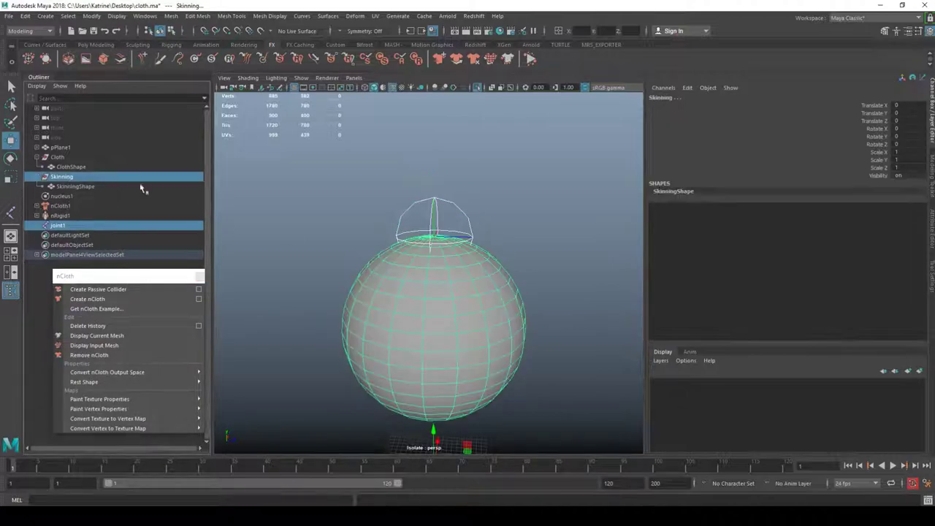
key(space)
click(385, 294)
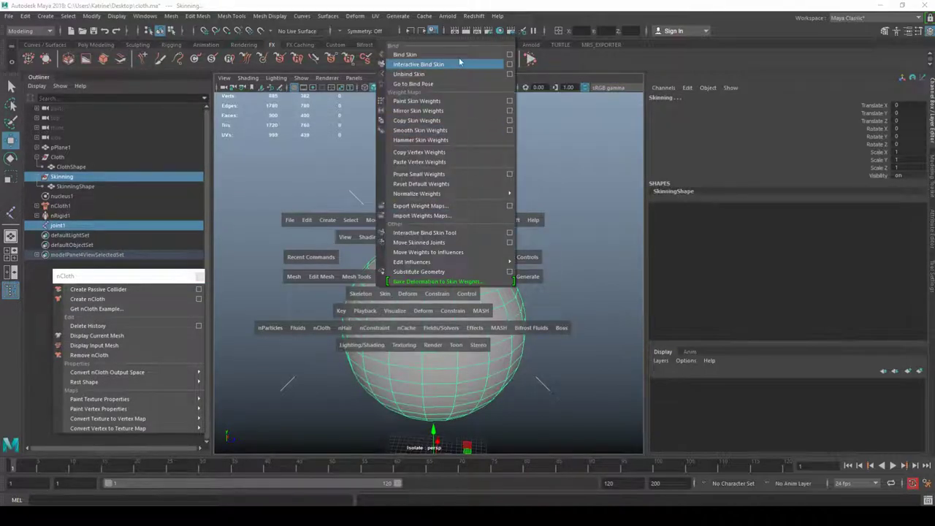
click(509, 54)
click(712, 213)
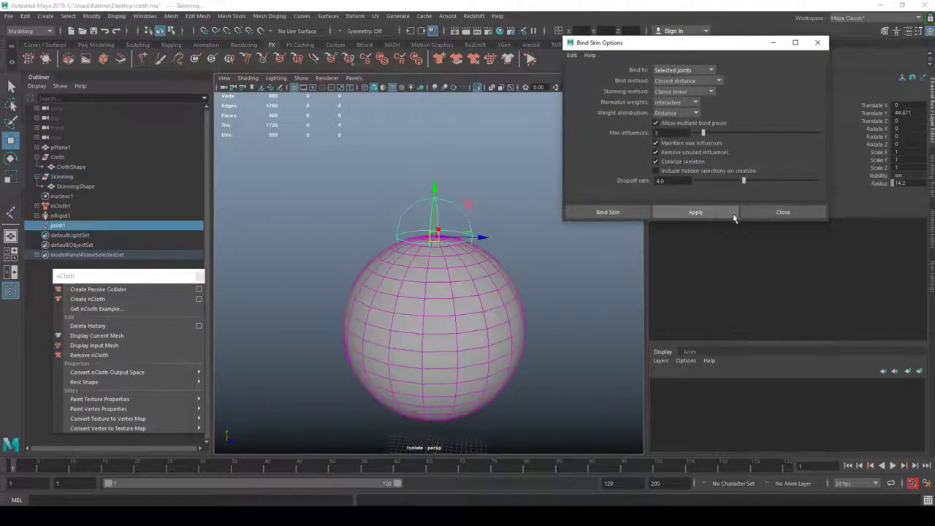
click(782, 212)
drag(434, 236, 415, 209)
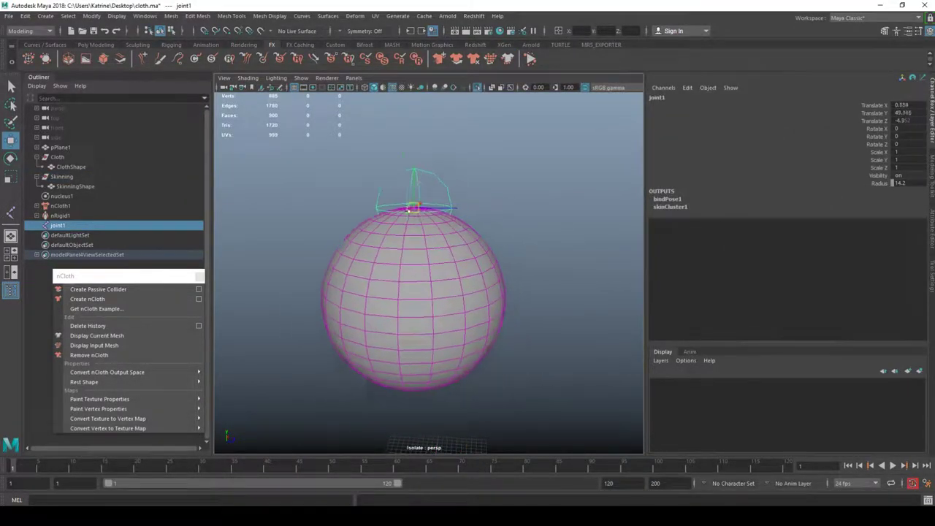
key(ctrl+z)
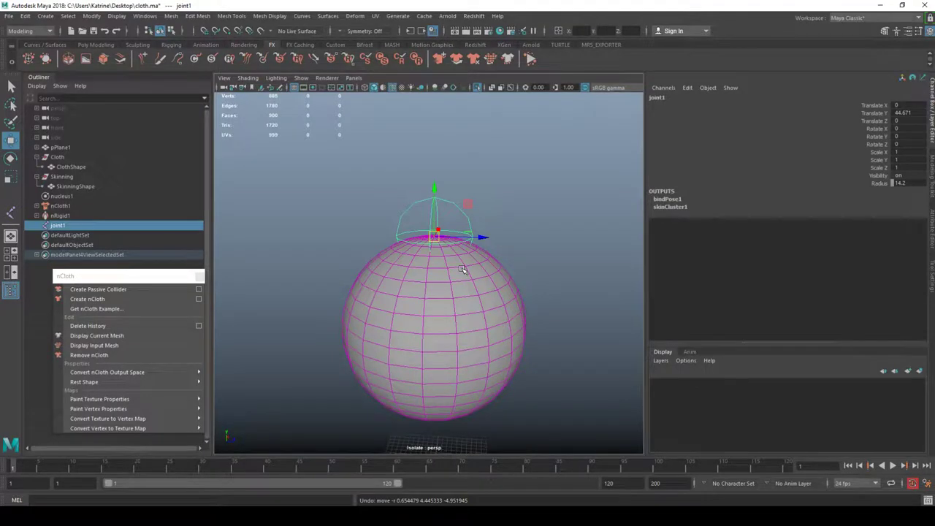
- Examine the Skinning sphere's translate, rotate and scale channels and its individual vertices, and clear the selection
click(63, 178)
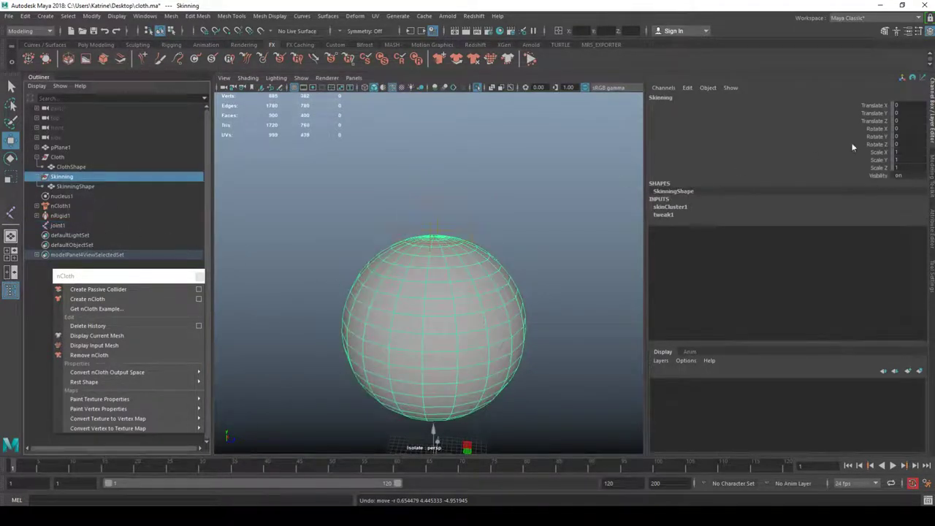
drag(872, 114, 874, 159)
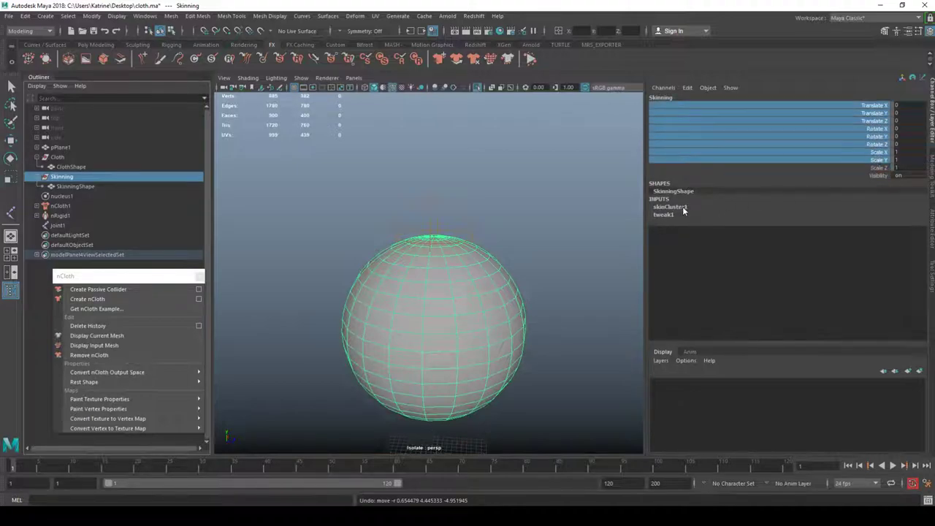
right_drag(489, 289, 454, 295)
drag(499, 290, 542, 263)
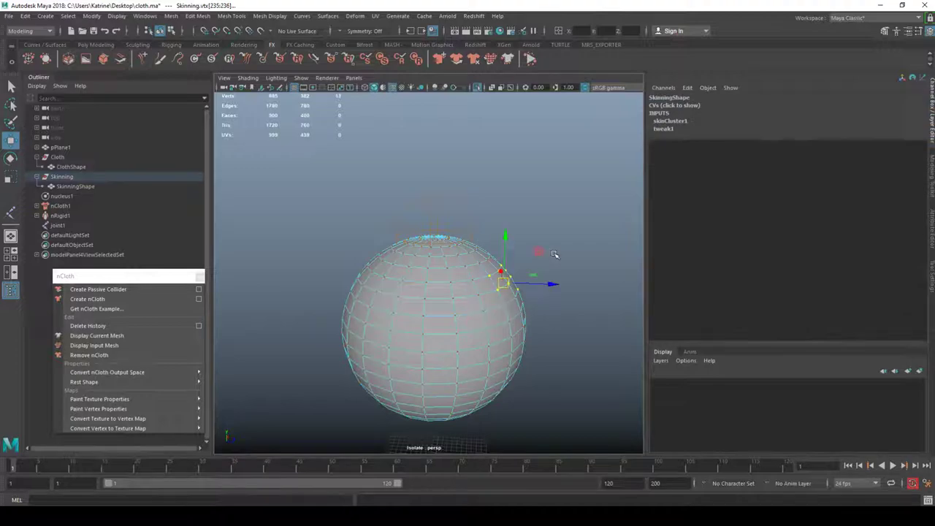
click(554, 256)
right_drag(480, 295, 520, 264)
click(540, 234)
click(475, 275)
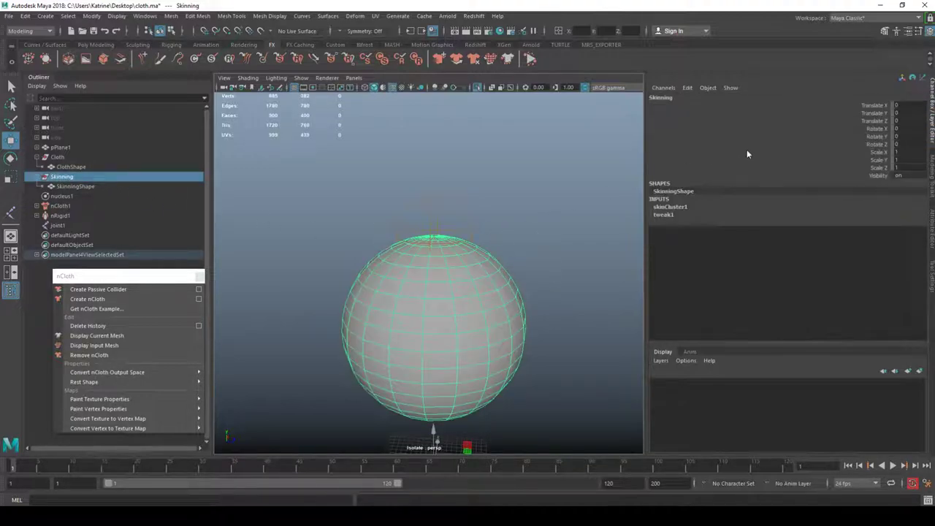
drag(747, 106, 778, 182)
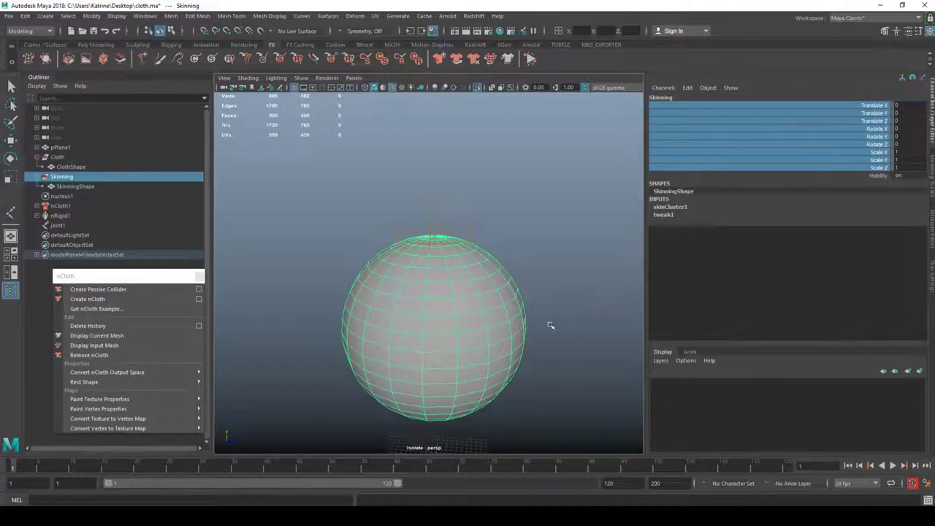
click(479, 185)
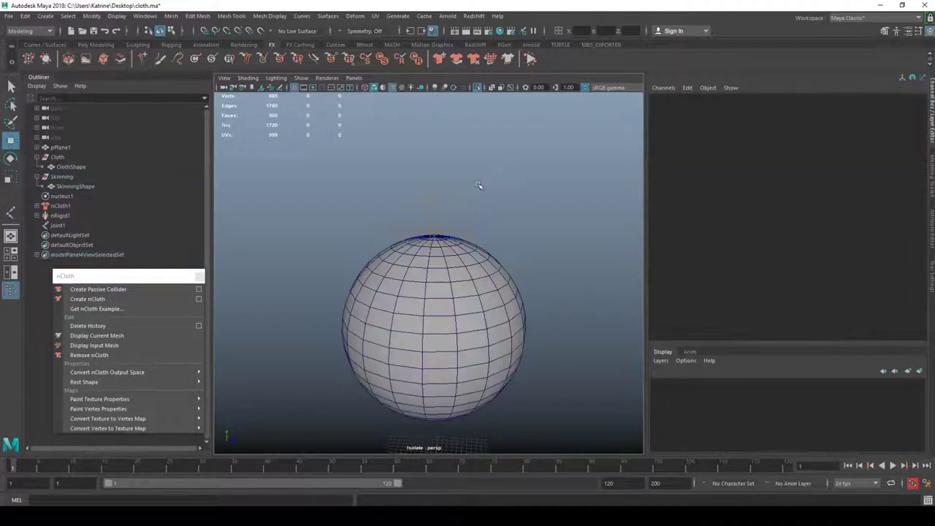
- Select the joint again, try moving it upward to carry the skinned sphere, and undo the move
click(98, 189)
drag(328, 197, 525, 202)
drag(432, 238, 412, 214)
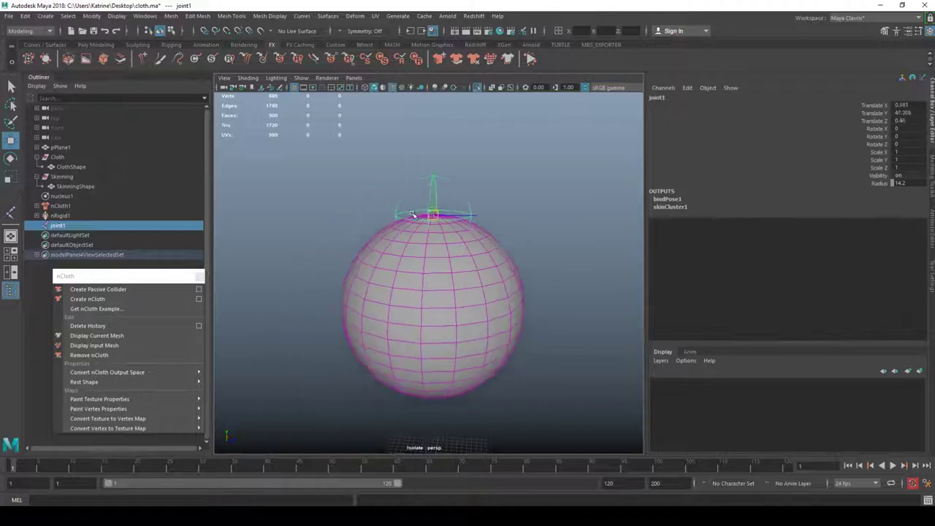
key(ctrl+z)
alt+drag(346, 192, 344, 192)
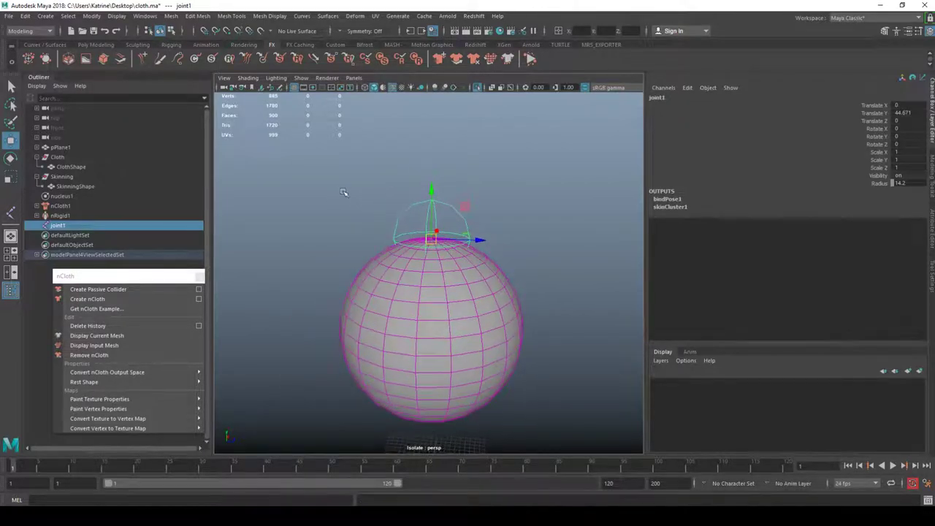
click(333, 190)
key(ctrl+g)
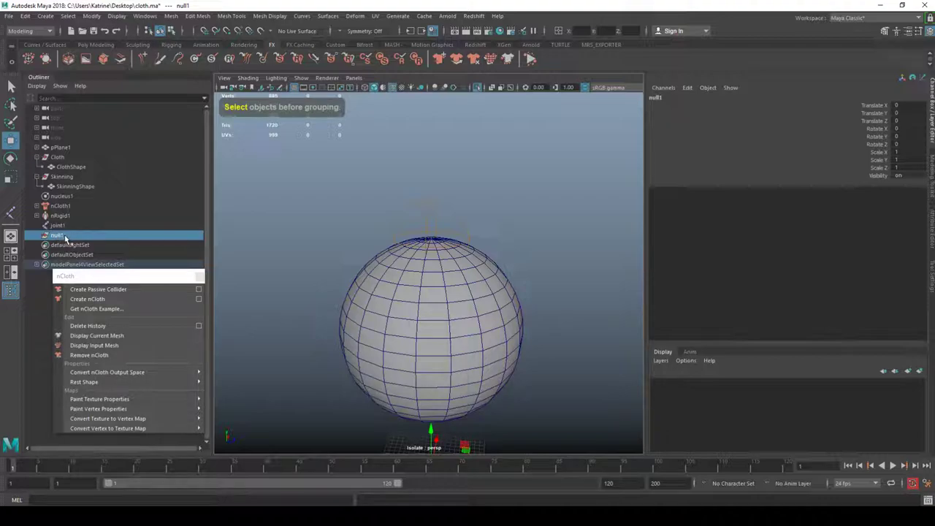
middle_drag(66, 238, 57, 226)
key(ctrl+z)
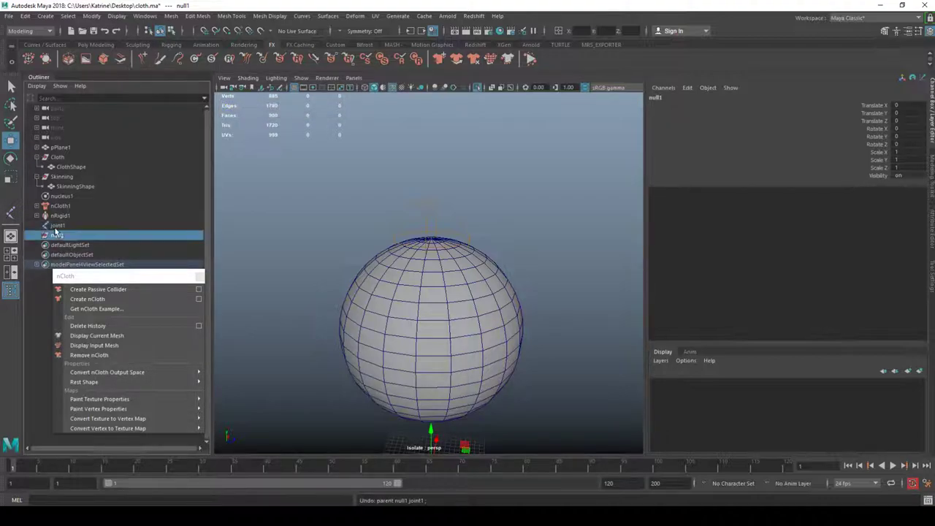
key(Delete)
click(66, 225)
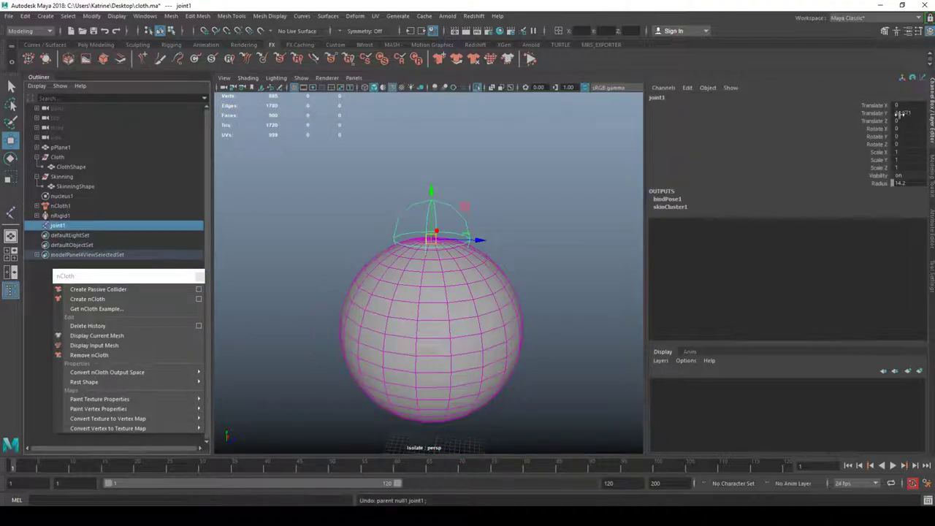
click(307, 198)
- Create a NURBS circle at the origin and rename it CTRL
key(space)
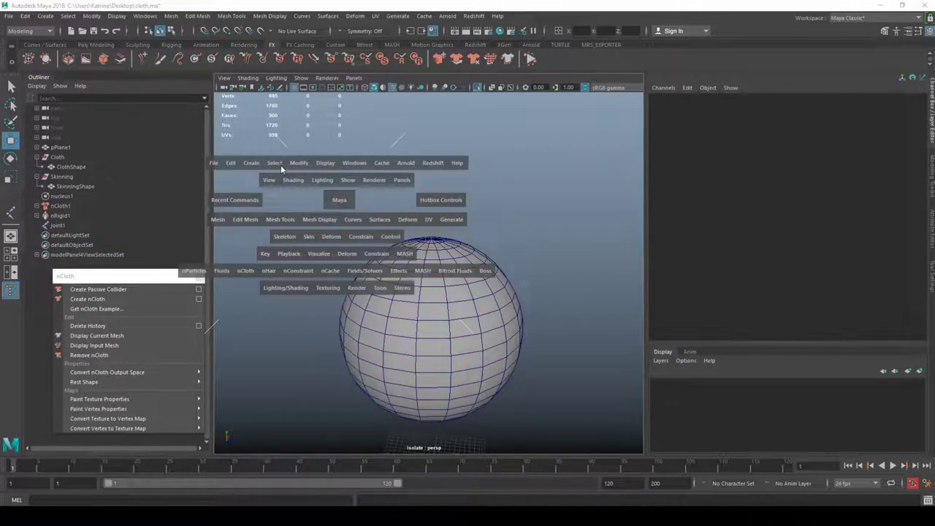
click(252, 161)
click(401, 254)
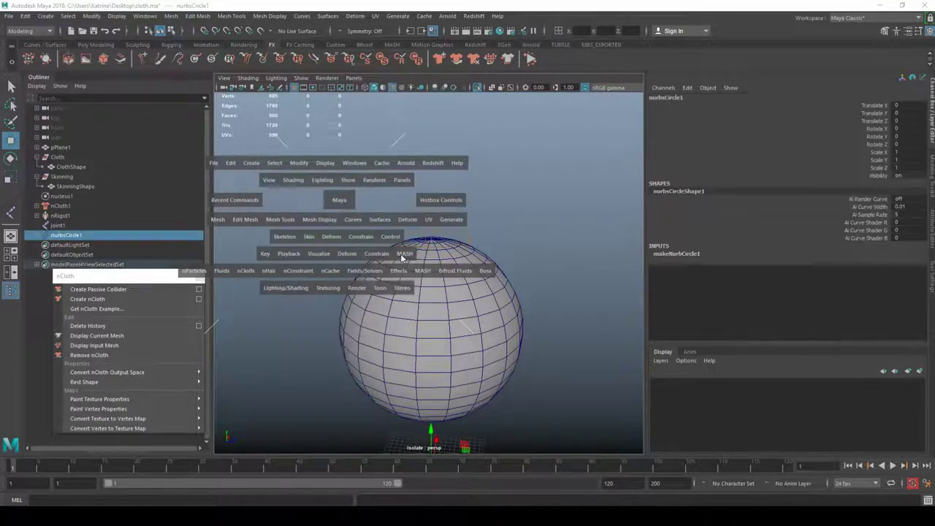
scroll(346, 188, down, 2)
double_click(94, 236)
text(CT)
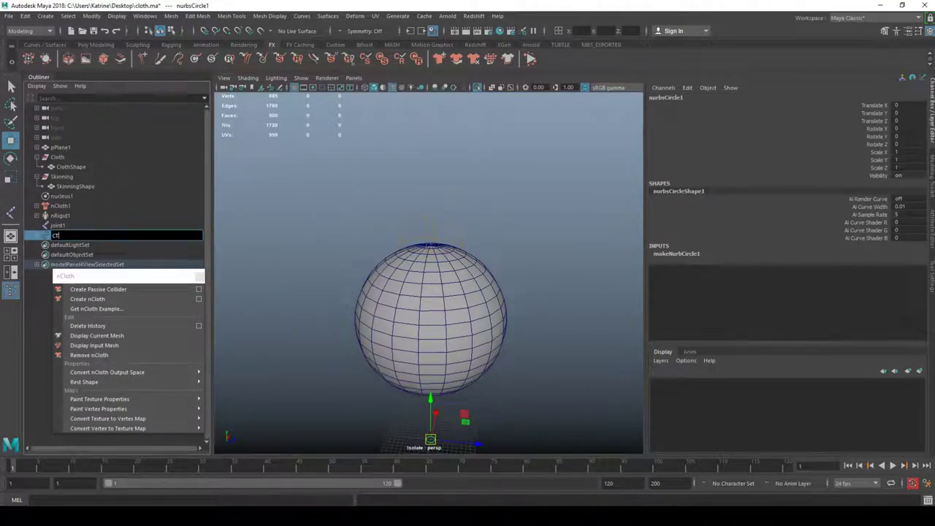
text(RL)
key(Return)
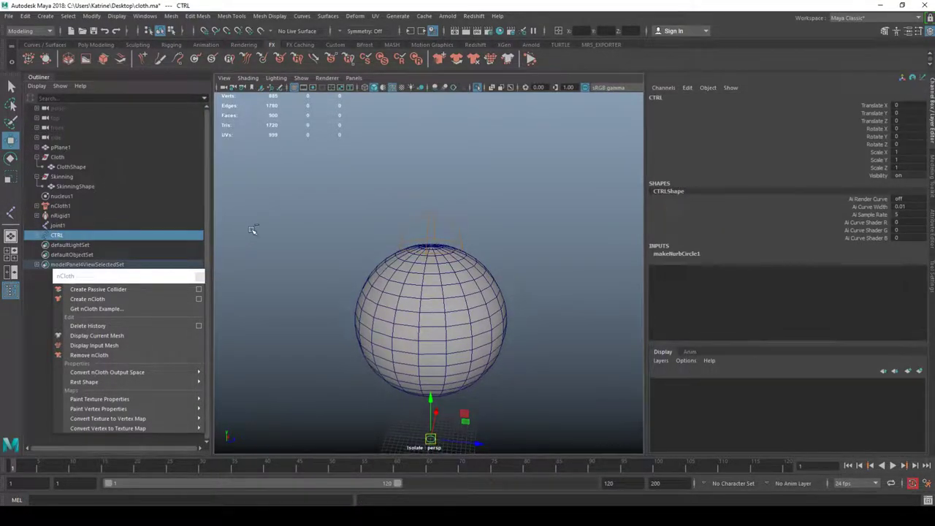
- Group the CTRL circle and snap the group to the joint at the sphere's top pole
key(ctrl+g)
key(v)
middle_drag(437, 240, 432, 249)
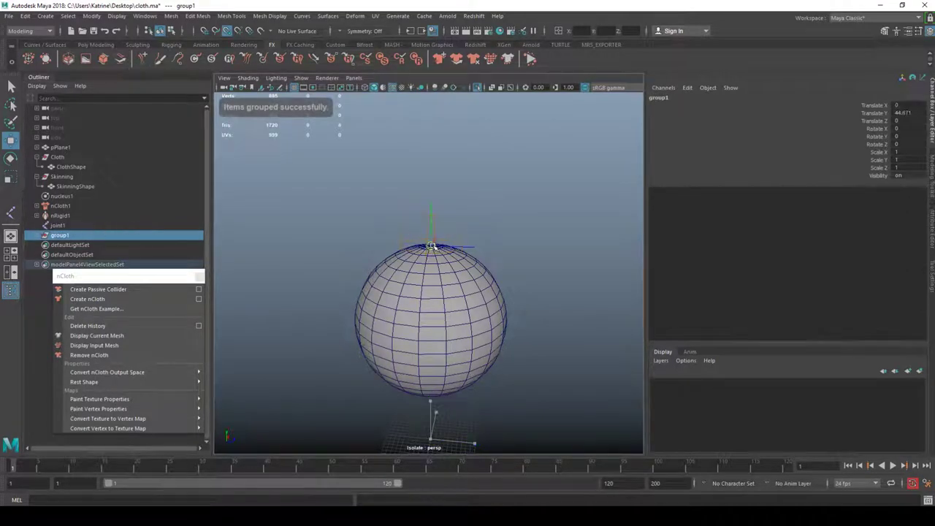
alt+drag(463, 213, 449, 239)
alt+right_drag(449, 240, 535, 268)
scroll(460, 275, down, 1)
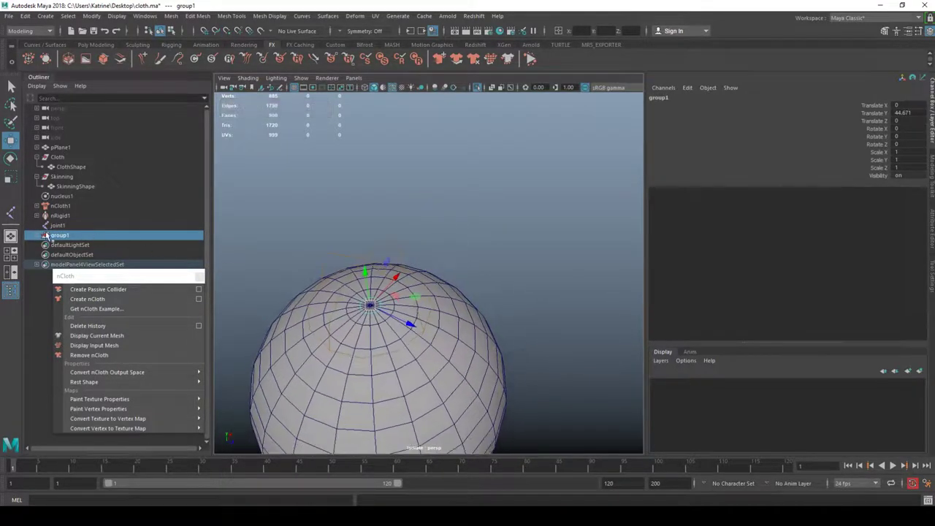
- Select the CTRL circle inside the new group and isolate it in the viewport
click(36, 235)
click(63, 246)
key(ctrl+1)
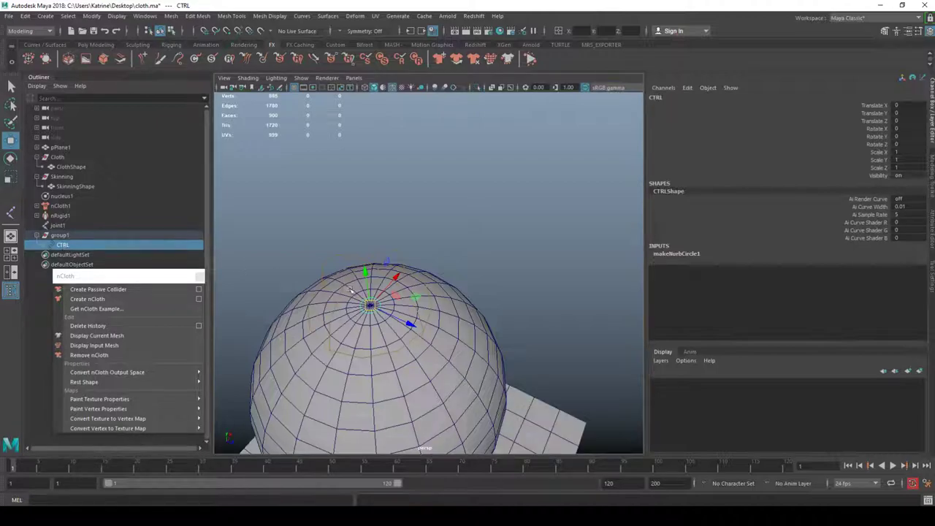
key(ctrl+1)
alt+middle_drag(428, 301, 465, 266)
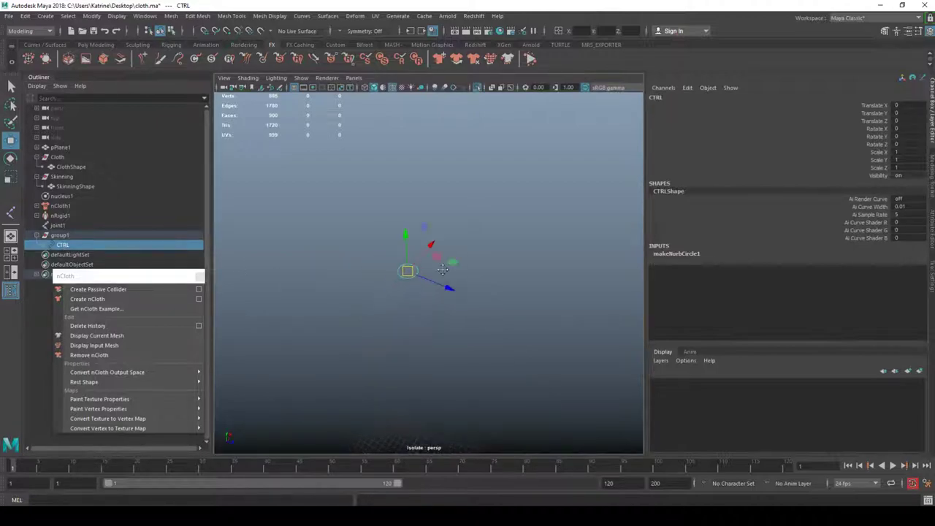
- Scale up all control vertices of the CTRL circle until it is wider than the sphere, end the isolation and return to object selection
click(411, 290)
click(411, 276)
right_drag(411, 277, 372, 279)
drag(373, 293, 453, 245)
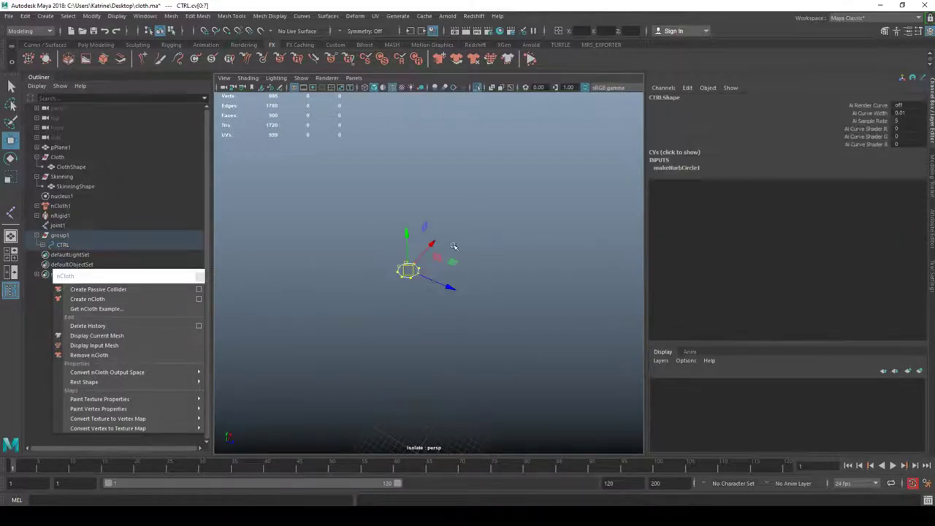
key(e)
key(r)
drag(408, 271, 692, 251)
key(ctrl+1)
right_drag(524, 237, 580, 178)
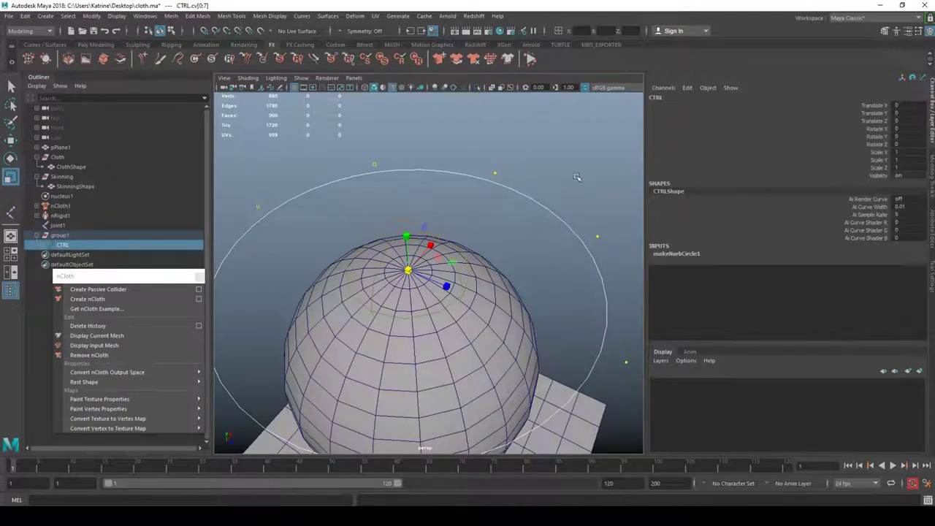
click(580, 177)
- Try moving the enlarged CTRL circle on its own and undo the move
scroll(481, 238, down, 4)
key(w)
alt+drag(480, 238, 455, 227)
click(493, 217)
key(ctrl+z)
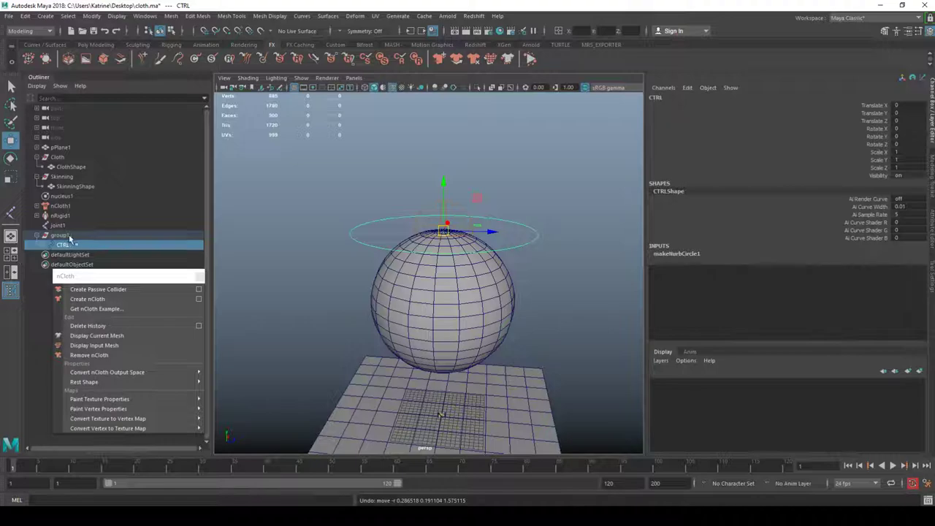
- Parent-constrain joint1 to the CTRL circle, with CTRL as the driver
click(70, 236)
click(94, 244)
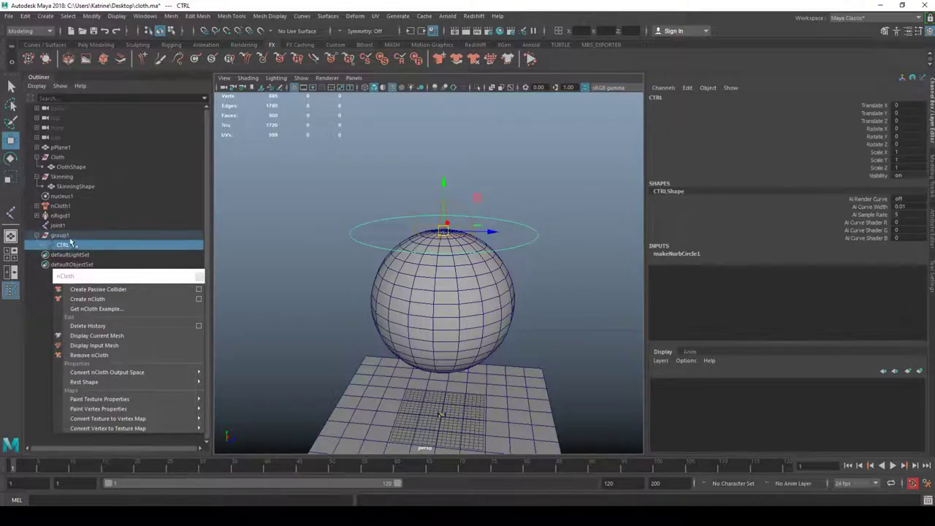
ctrl+click(73, 225)
key(space)
click(393, 277)
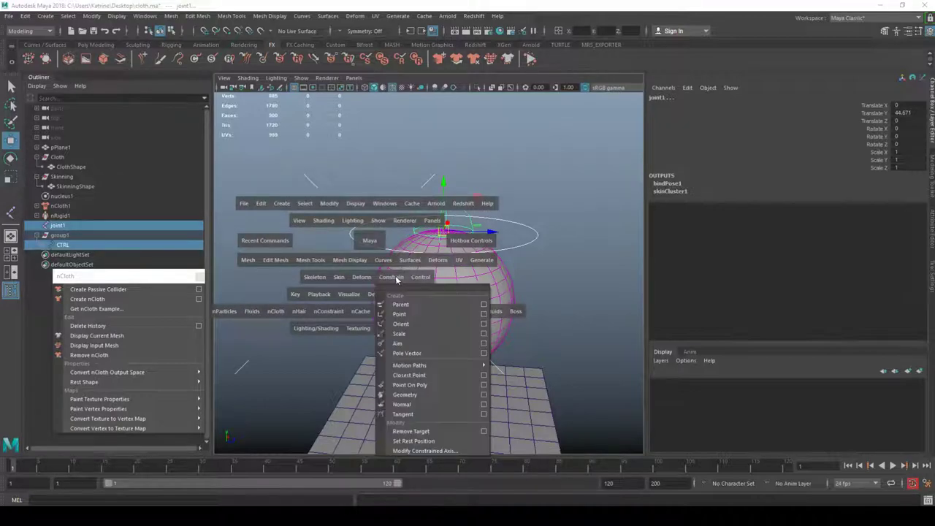
click(447, 305)
click(580, 141)
- Test the parent constraint by moving the CTRL circle, and undo the move
click(536, 235)
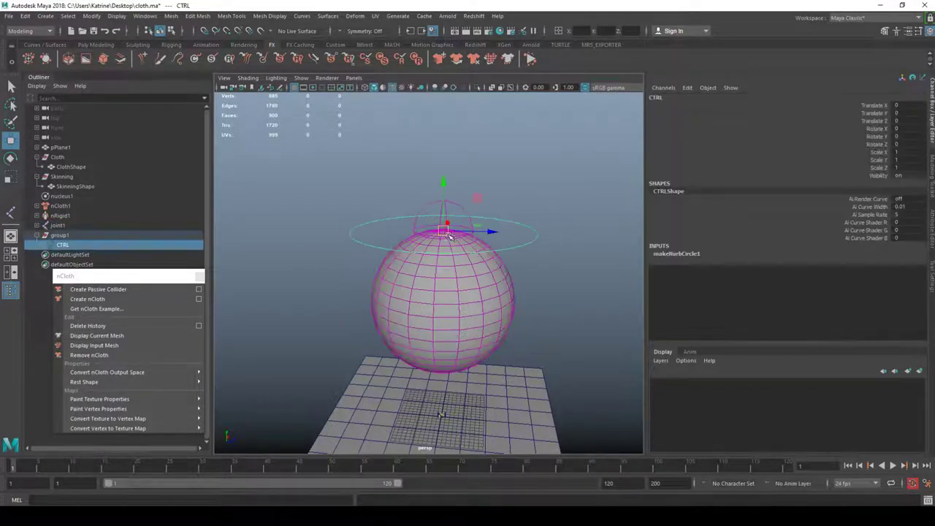
drag(448, 236, 453, 215)
key(ctrl+z)
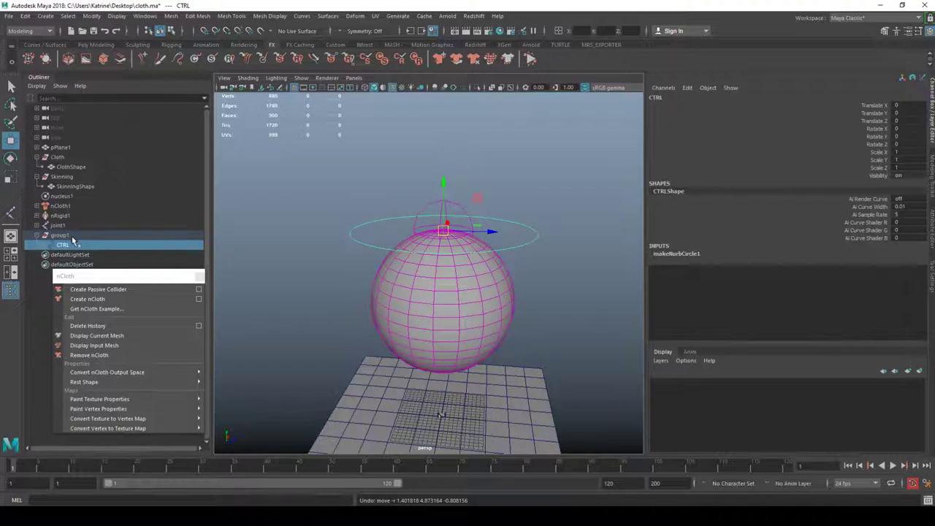
- Hide joint1, check that the CTRL circle carries the sphere by moving it, and undo the move
click(64, 227)
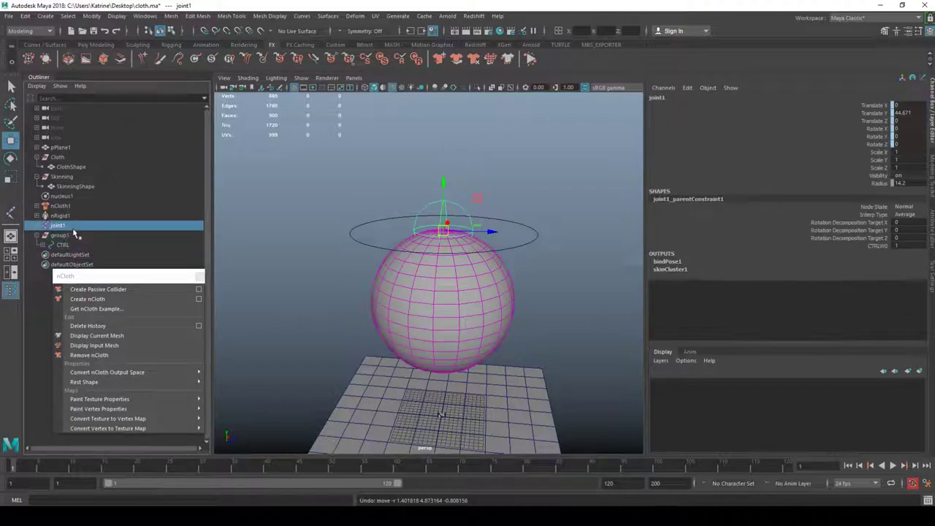
key(ctrl+h)
click(511, 222)
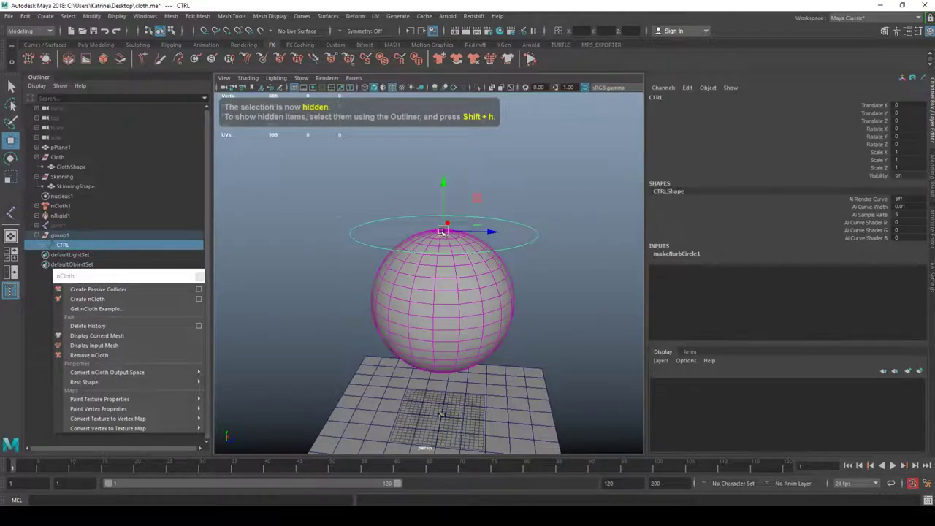
drag(443, 231, 412, 162)
key(ctrl+z)
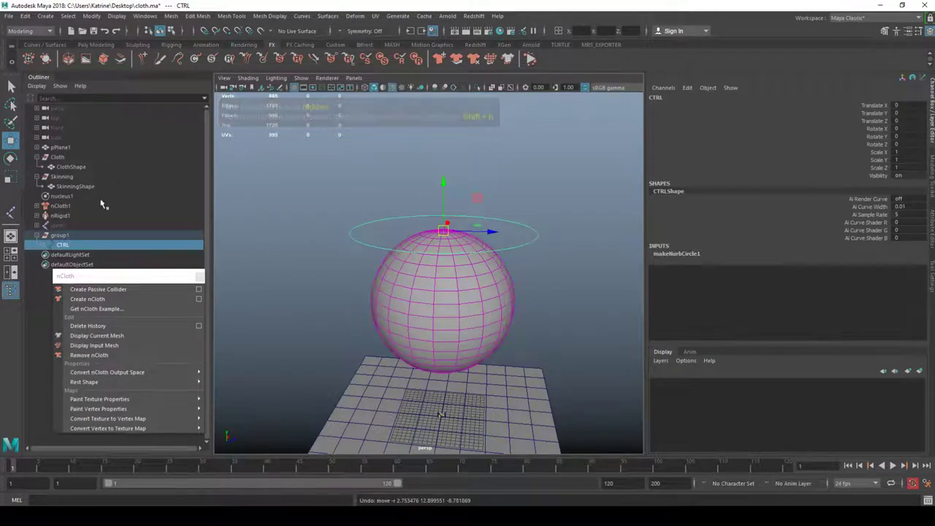
- Select SkinningShape followed by ClothShape in the Outliner, keeping the floating nCloth window clear of both shapes
drag(200, 276, 167, 287)
click(295, 187)
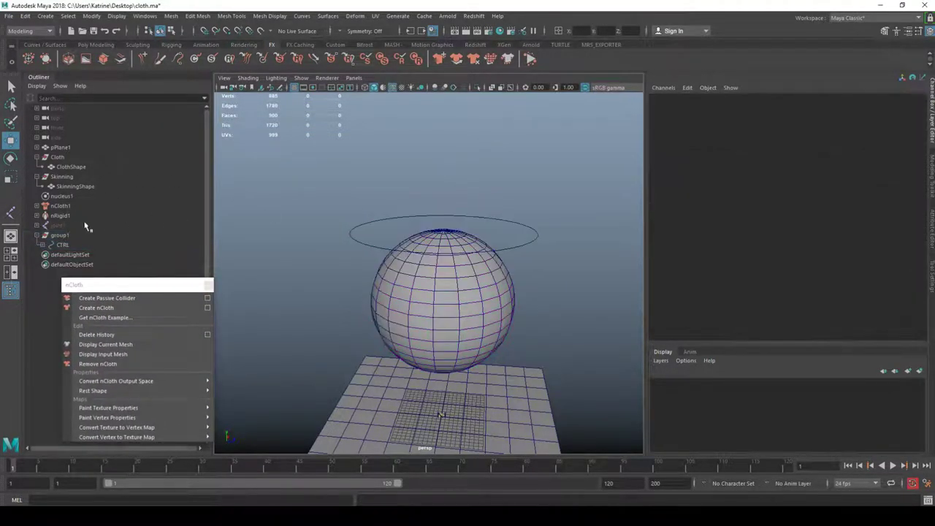
click(91, 187)
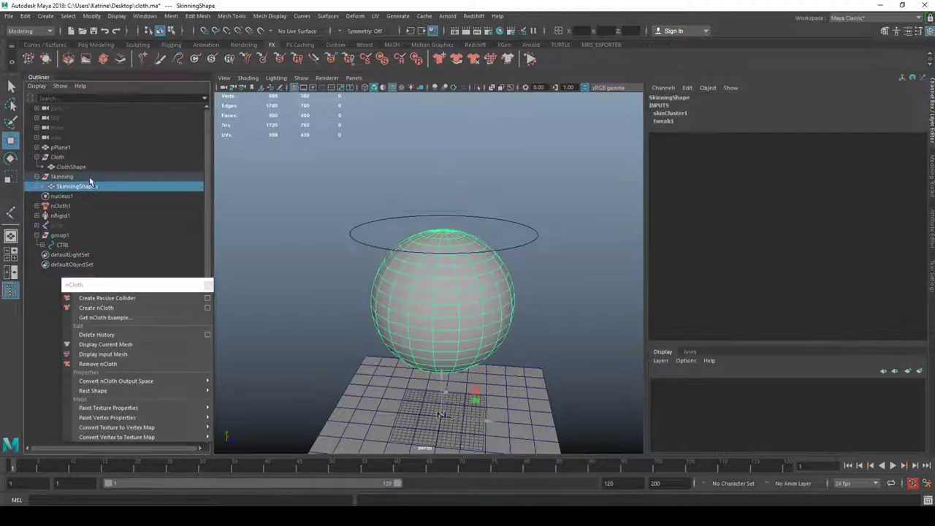
ctrl+click(81, 167)
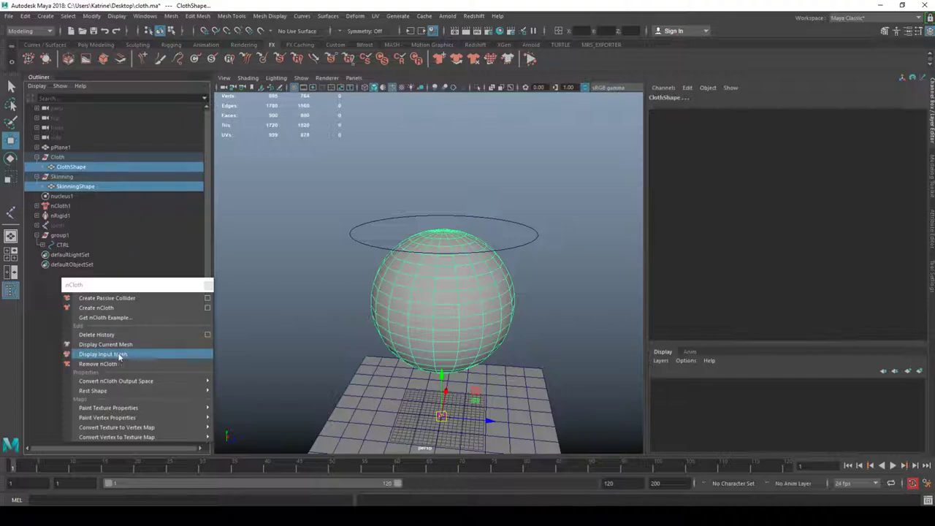
click(38, 158)
click(38, 158)
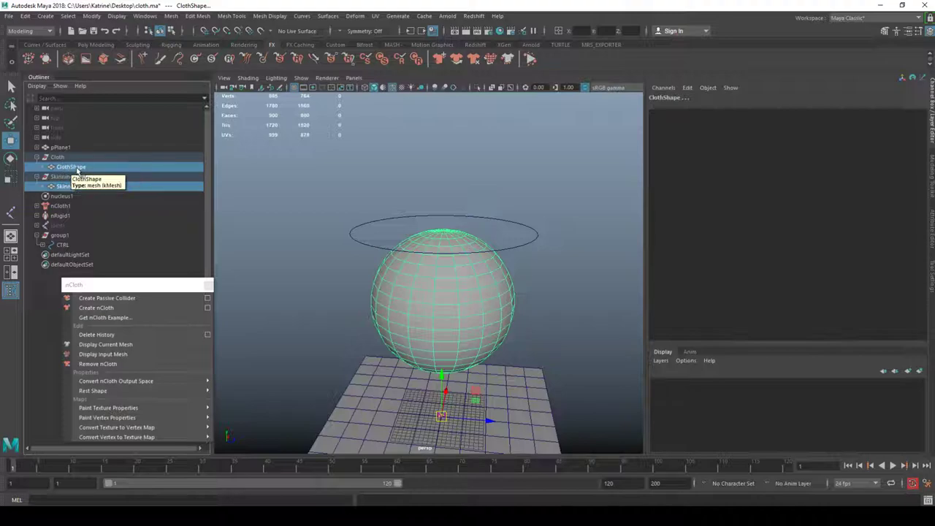
drag(104, 289, 107, 255)
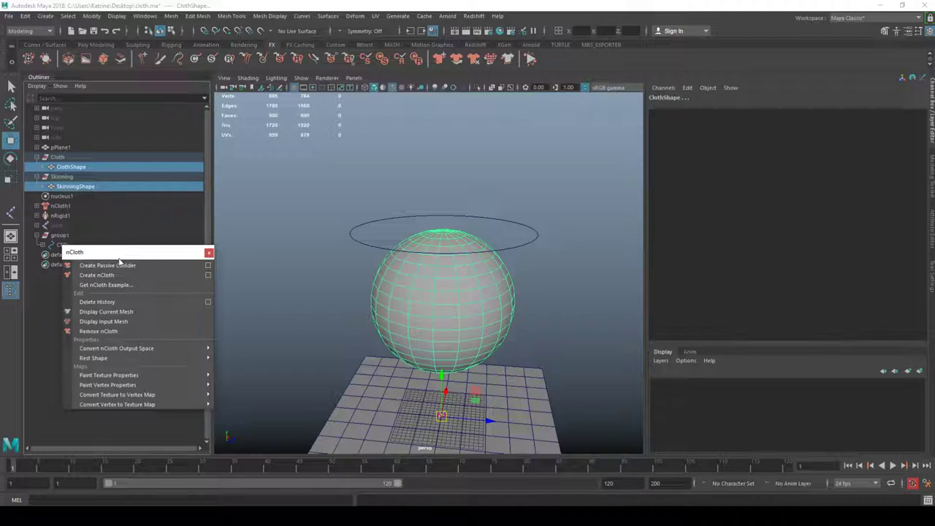
click(89, 186)
ctrl+click(89, 170)
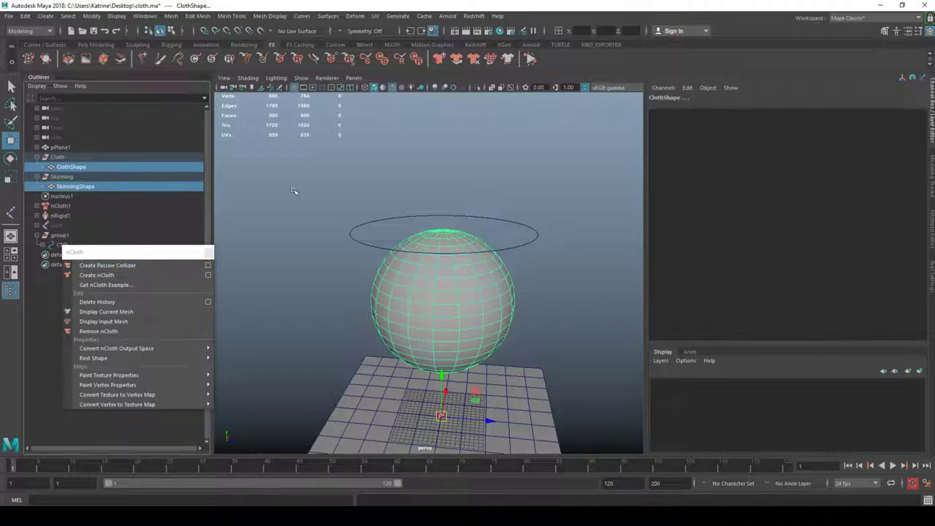
- Open the Connection Editor for SkinningShape and ClothShape and move its window higher on the screen
key(space)
click(431, 168)
mouse_move(445, 206)
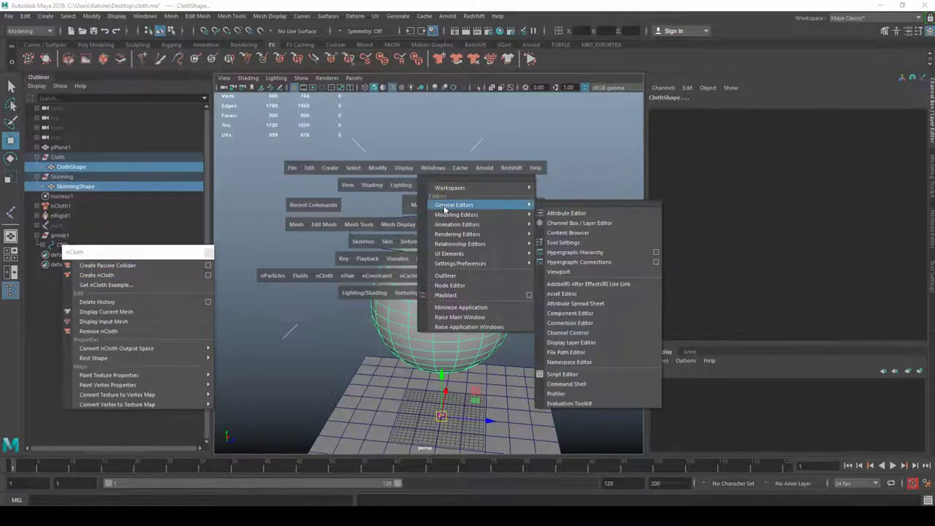
click(604, 323)
drag(578, 235, 591, 138)
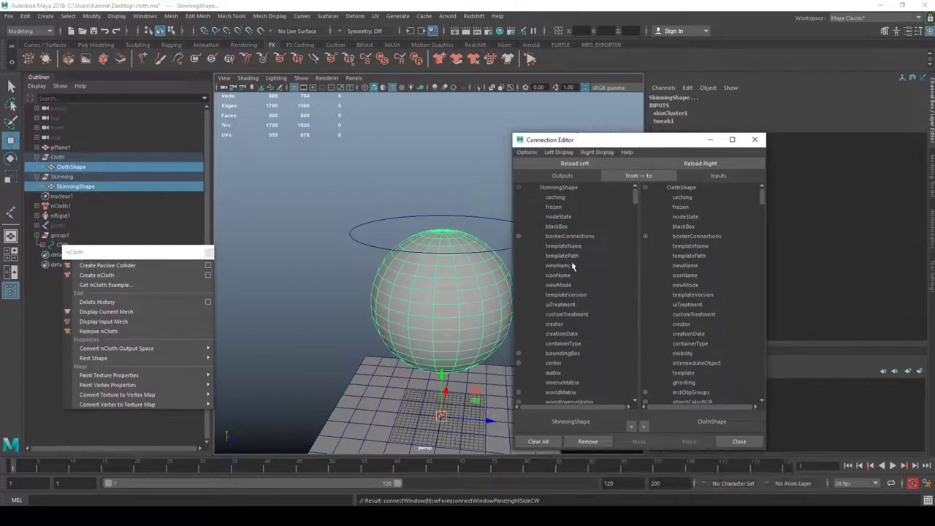
- Connect the outMesh output of SkinningShape to the inMesh input of ClothShape in the Connection Editor
scroll(574, 274, down, 10)
scroll(570, 280, down, 10)
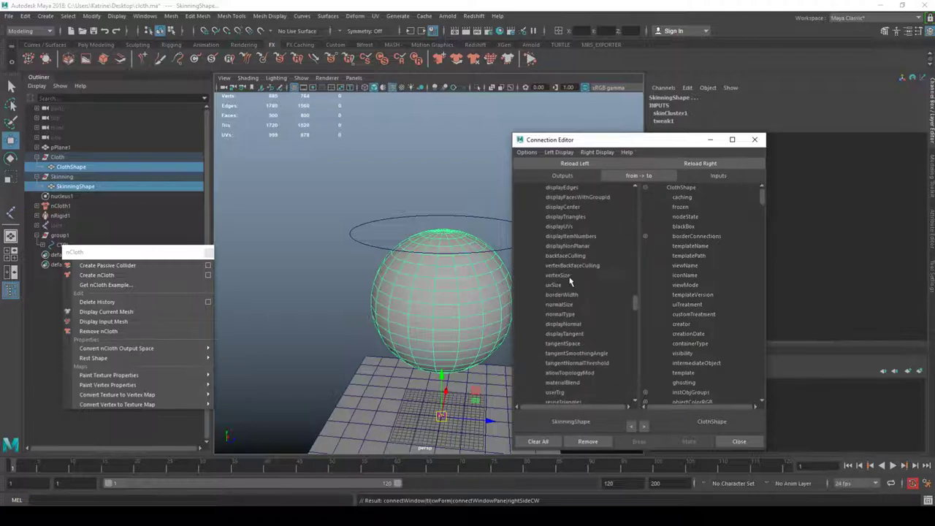
scroll(570, 282, up, 15)
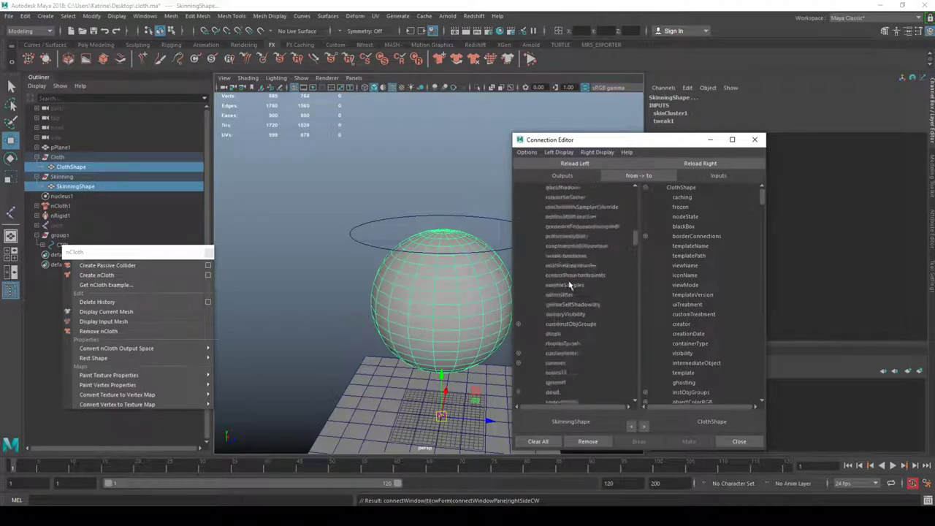
scroll(570, 285, up, 3)
scroll(570, 285, up, 5)
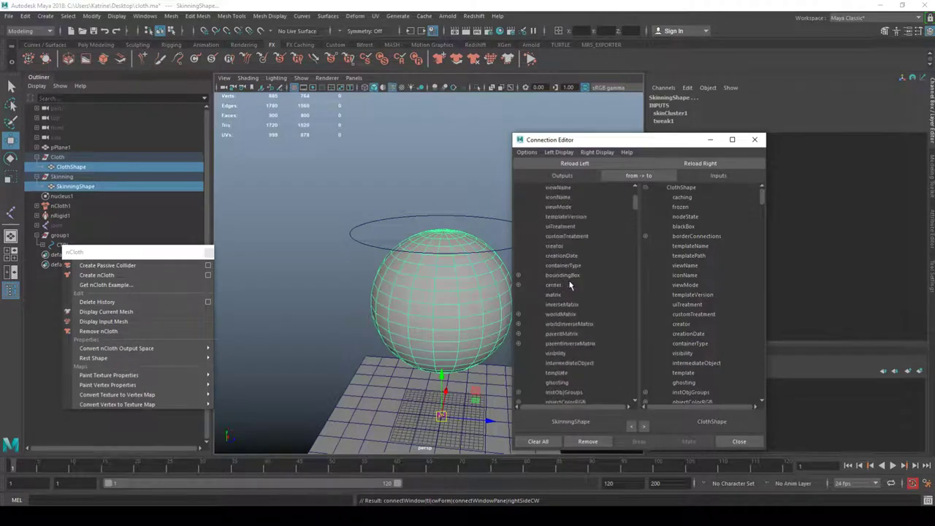
scroll(579, 249, down, 10)
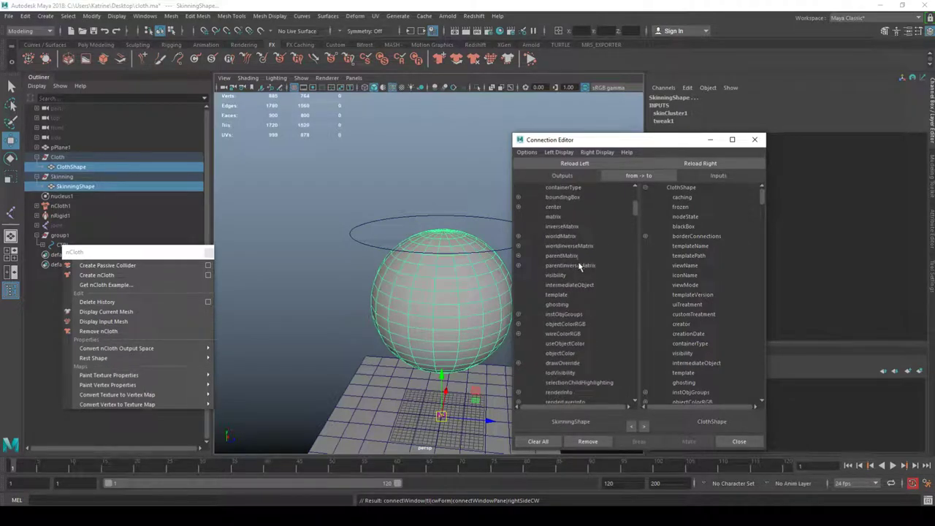
scroll(578, 270, down, 8)
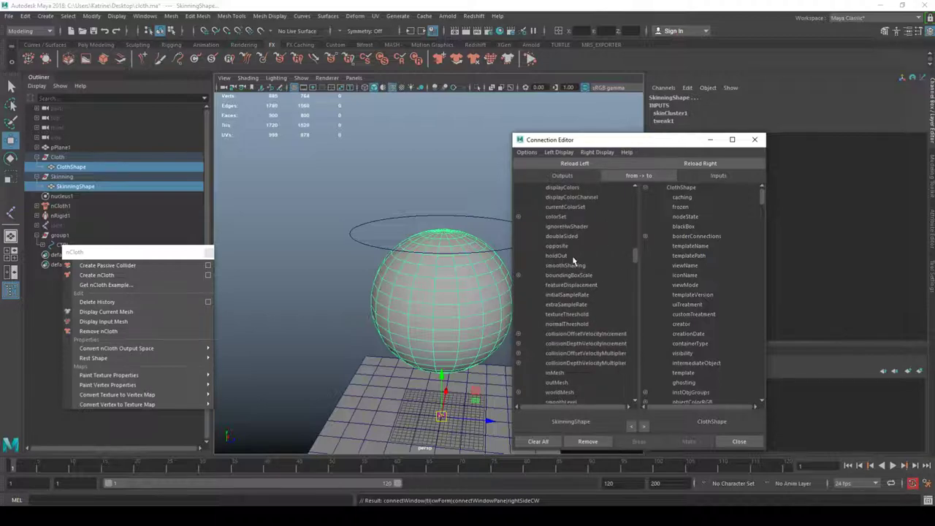
scroll(572, 260, down, 3)
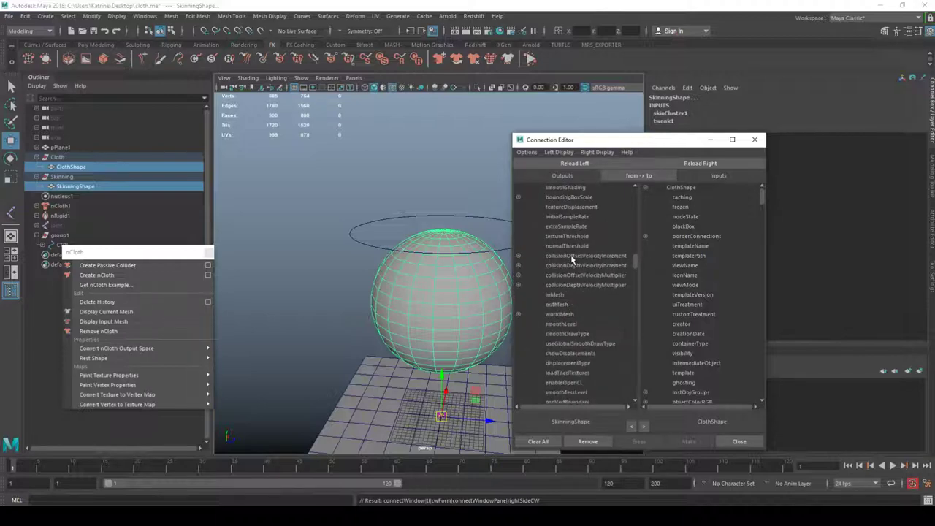
click(561, 305)
scroll(681, 289, down, 15)
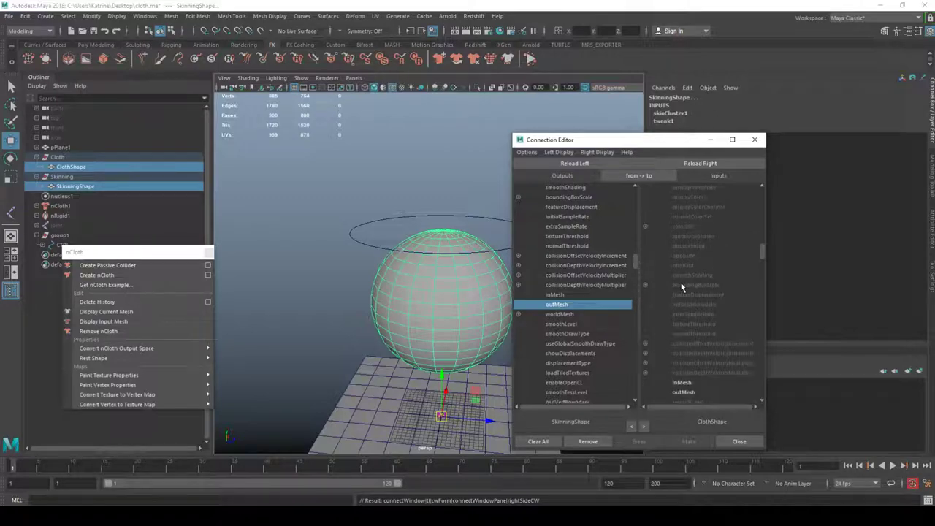
scroll(684, 291, down, 3)
click(688, 306)
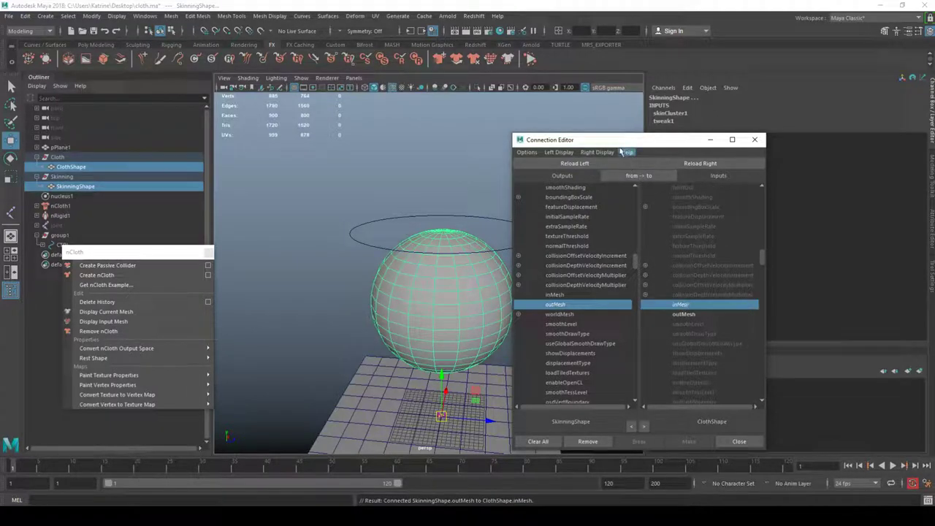
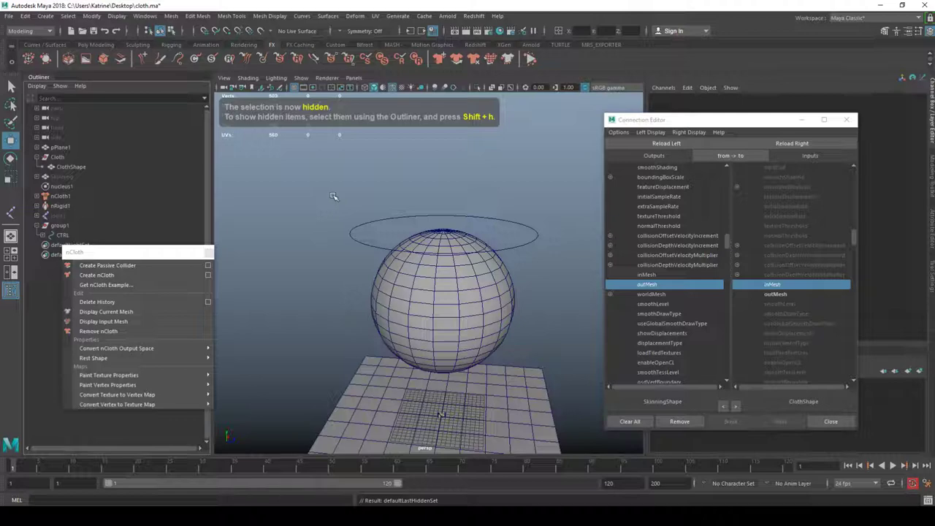
- Display the current mesh of the Cloth object, play the simulation, and return to the first frame
click(73, 159)
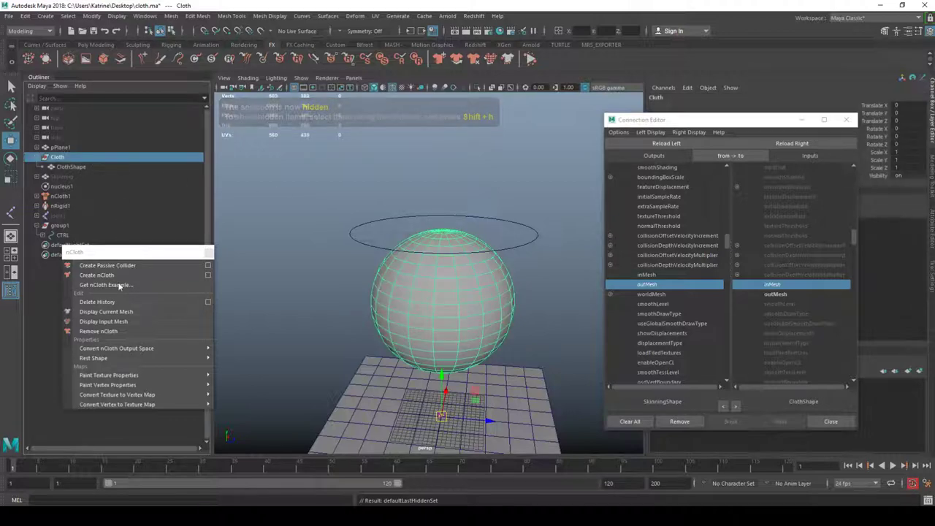
click(117, 313)
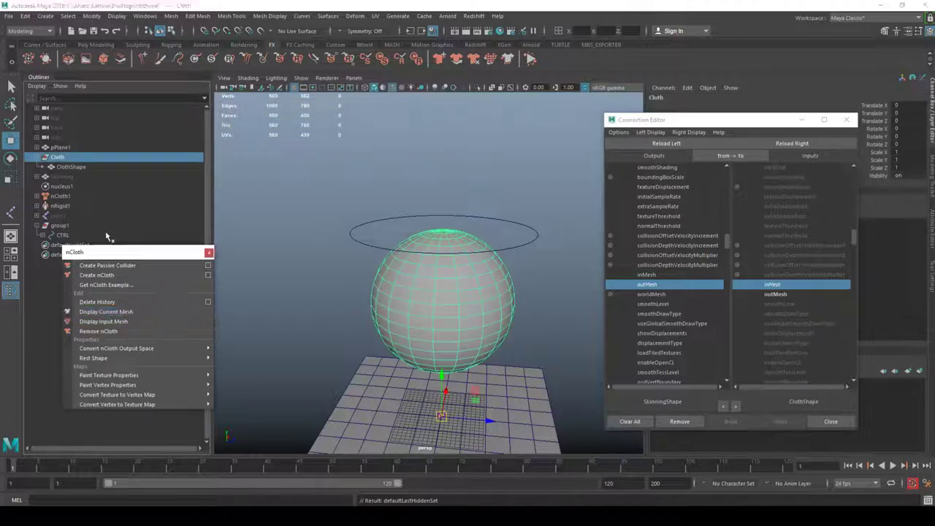
click(314, 181)
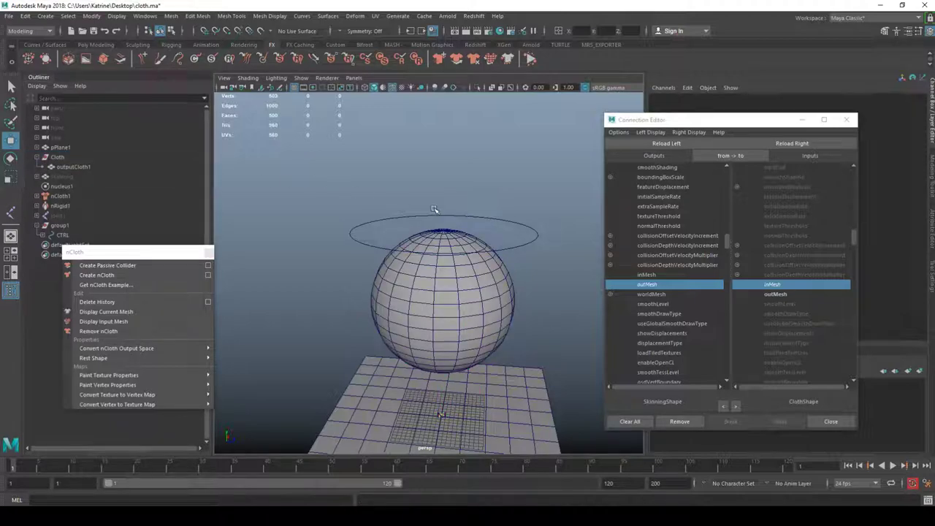
key(alt+v)
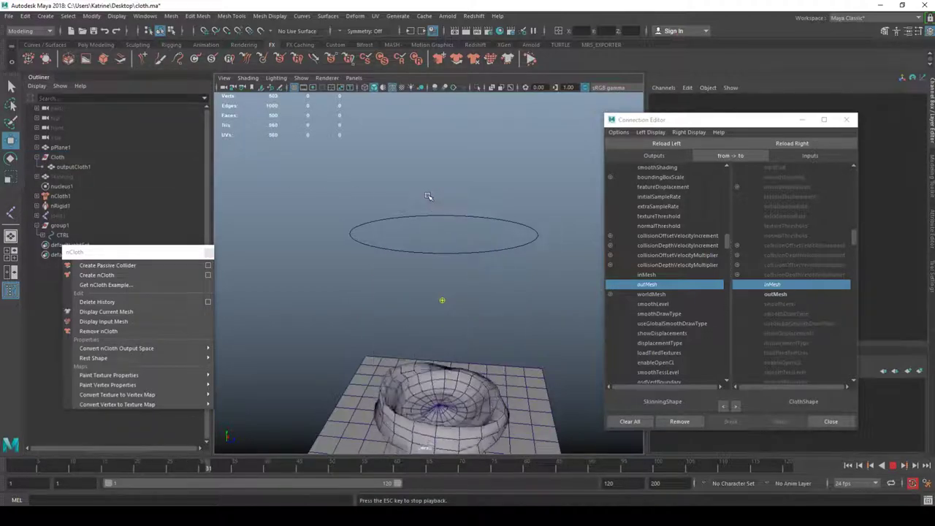
key(alt+shift+v)
- Select the Cloth sphere and show its nClothShape1 attributes, moving the Connection Editor window clear of them
drag(682, 122, 537, 154)
click(427, 248)
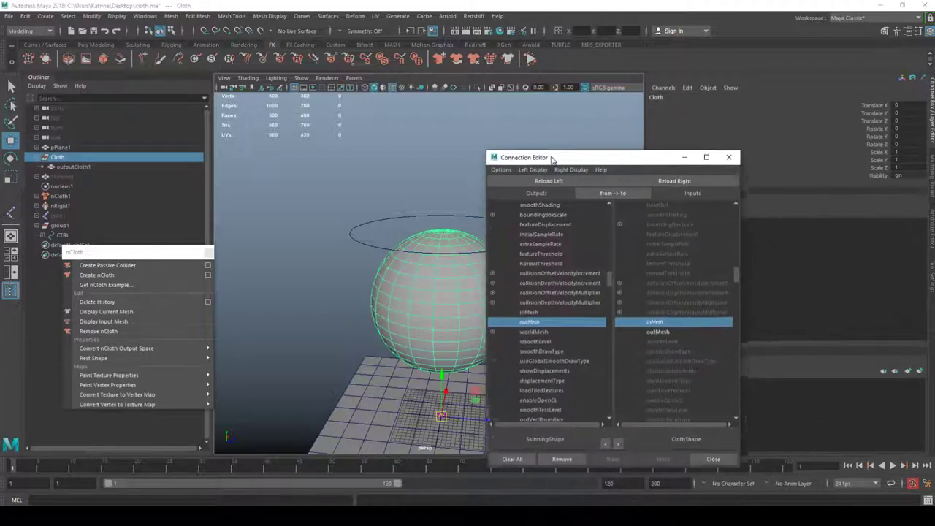
alt+drag(462, 149, 436, 147)
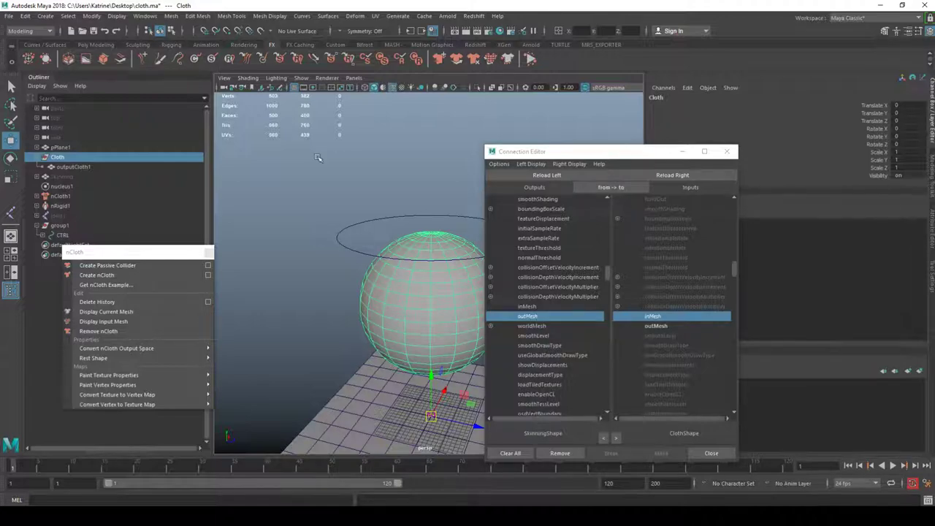
click(933, 229)
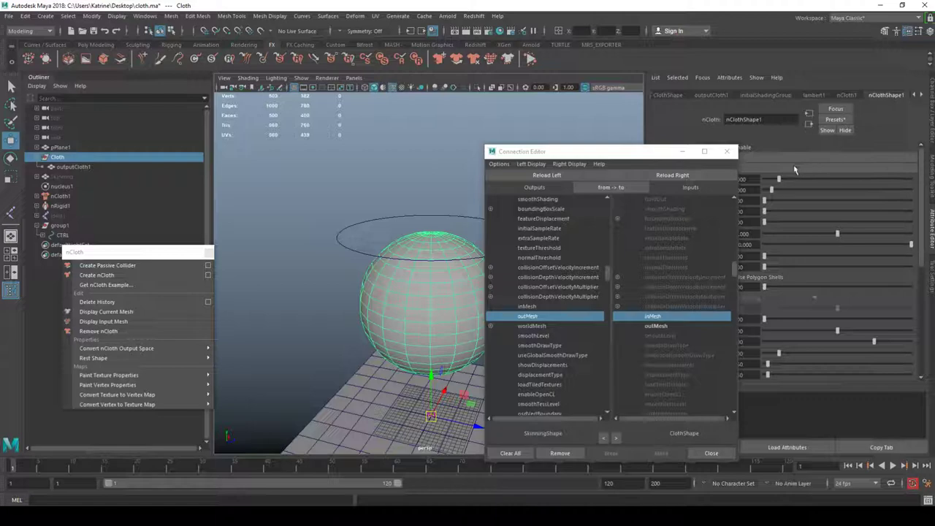
drag(648, 153, 591, 140)
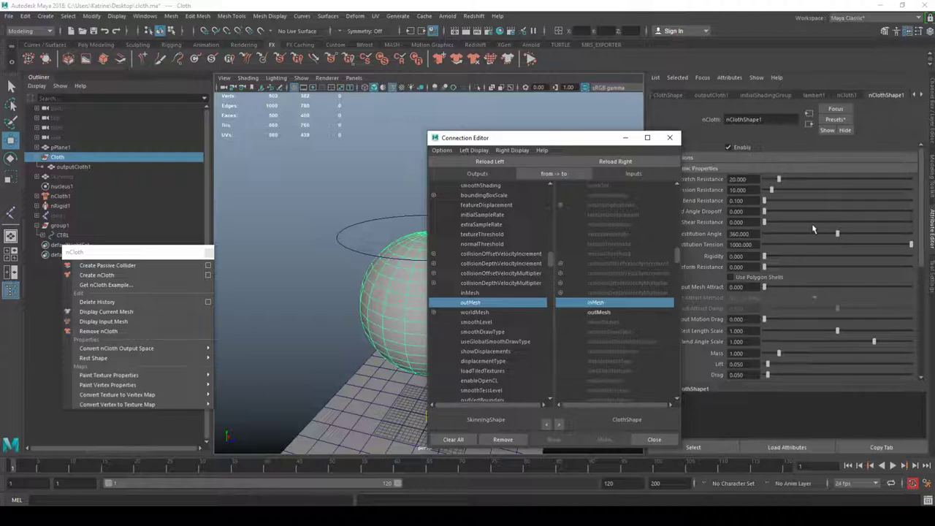
- Set nClothShape1's Input Mesh Attract to 1.000 and Input Attract Damp to 0.000
scroll(812, 230, down, 2)
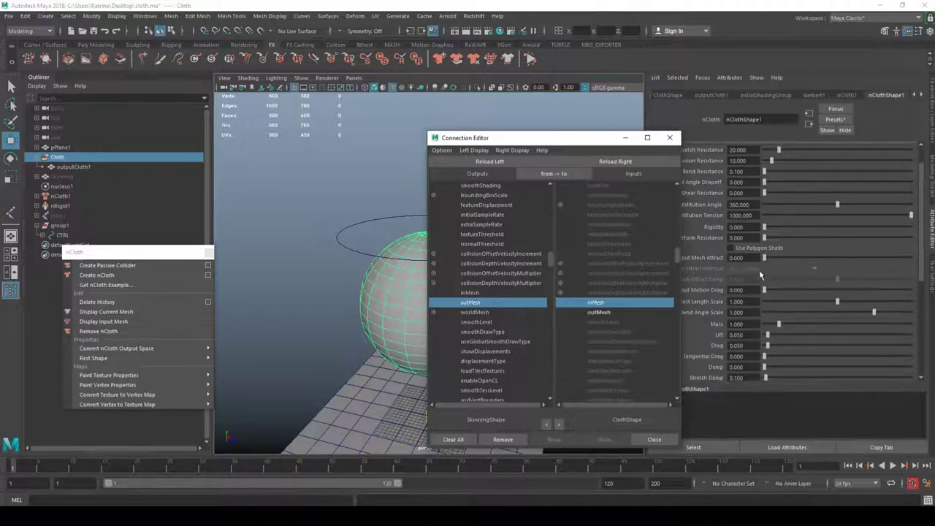
drag(600, 143, 558, 128)
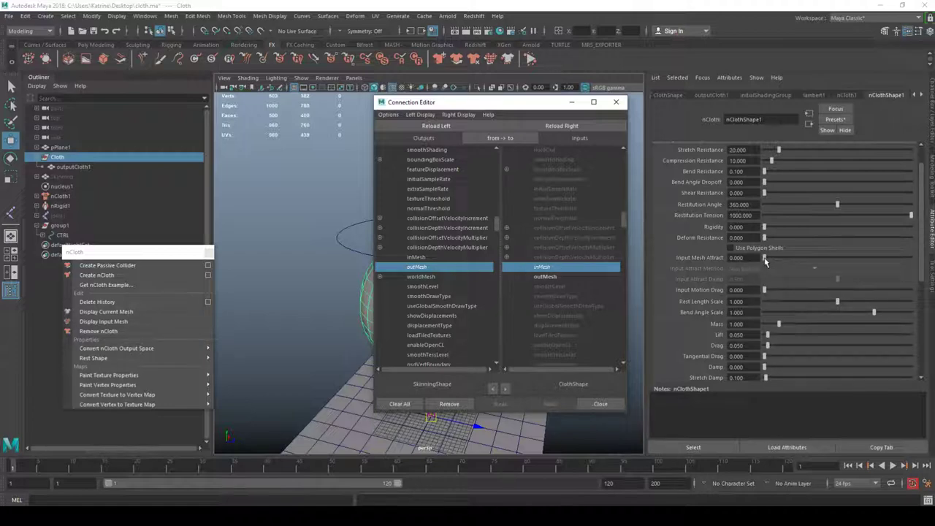
drag(769, 261, 926, 262)
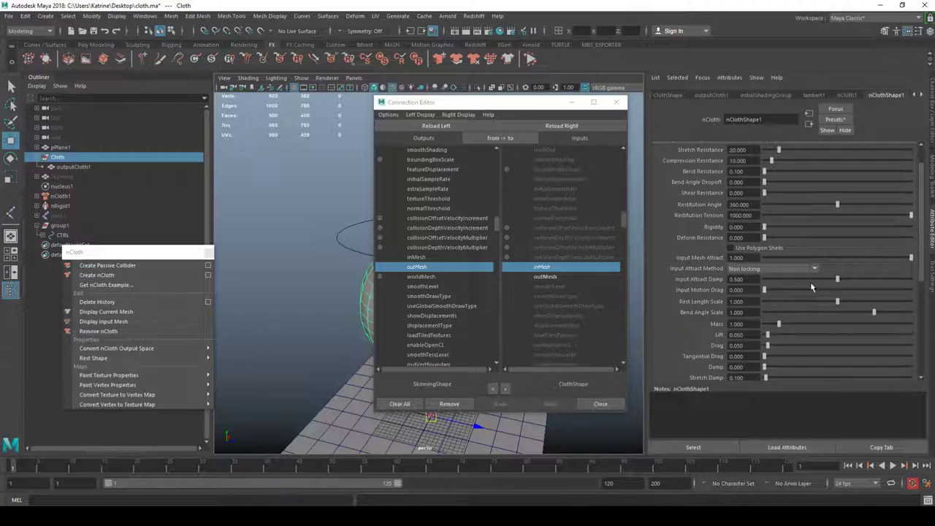
drag(838, 282, 719, 276)
- Move the Connection Editor window off the sphere, play the simulation to check the cloth, and return to the first frame
drag(497, 103, 660, 122)
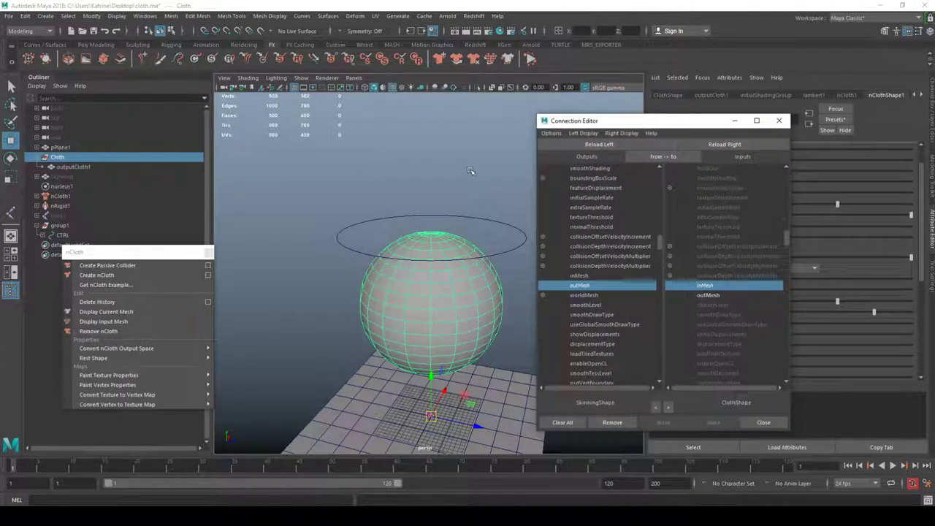
alt+drag(471, 171, 467, 163)
alt+right_drag(472, 171, 431, 174)
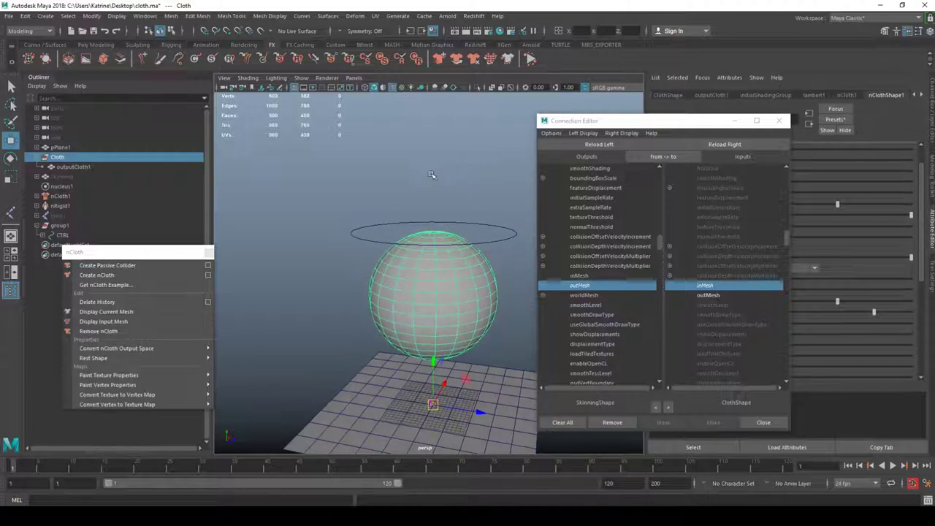
key(alt+v)
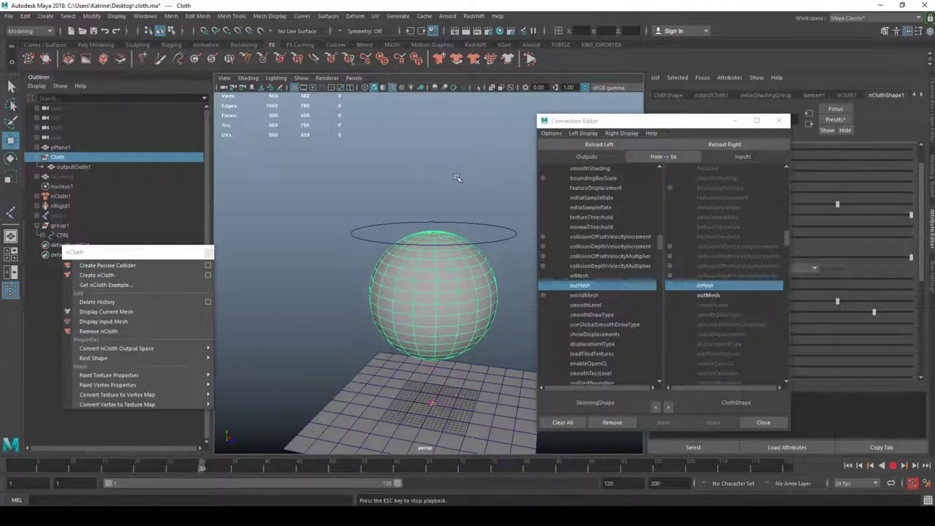
key(alt+v)
key(alt+shift+v)
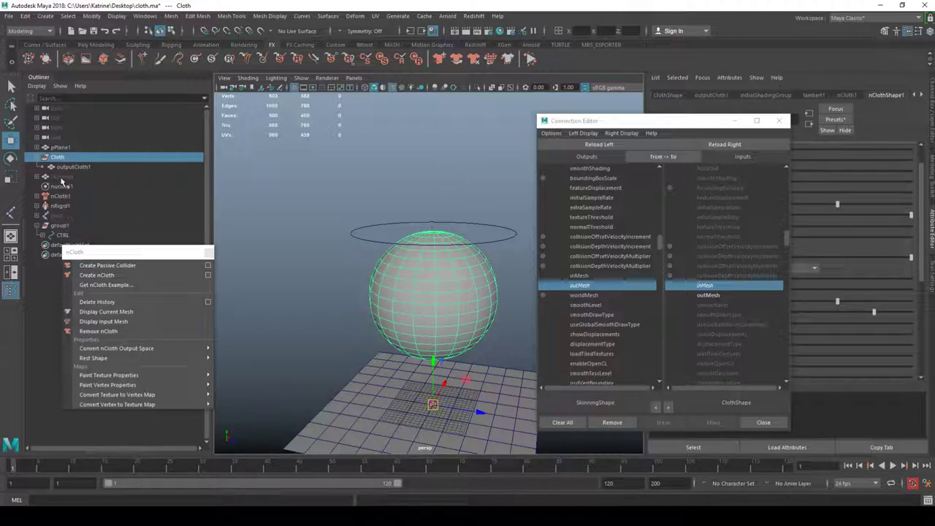
- Test the cloth by moving the CTRL circle a short way, undo the move, and return to the first frame
click(413, 222)
key(alt+v)
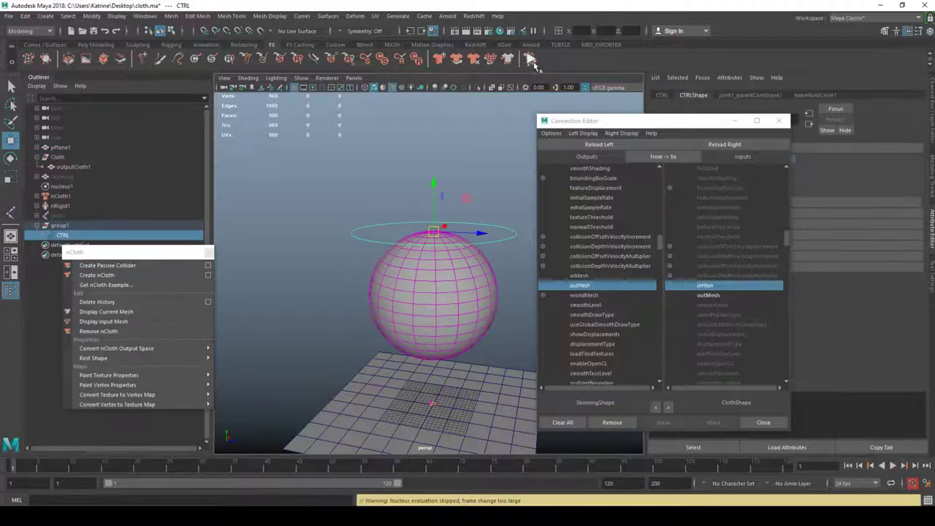
mouse_move(427, 228)
mouse_down()
mouse_move(367, 223)
mouse_move(379, 202)
mouse_move(422, 241)
mouse_move(402, 209)
mouse_move(418, 231)
mouse_up()
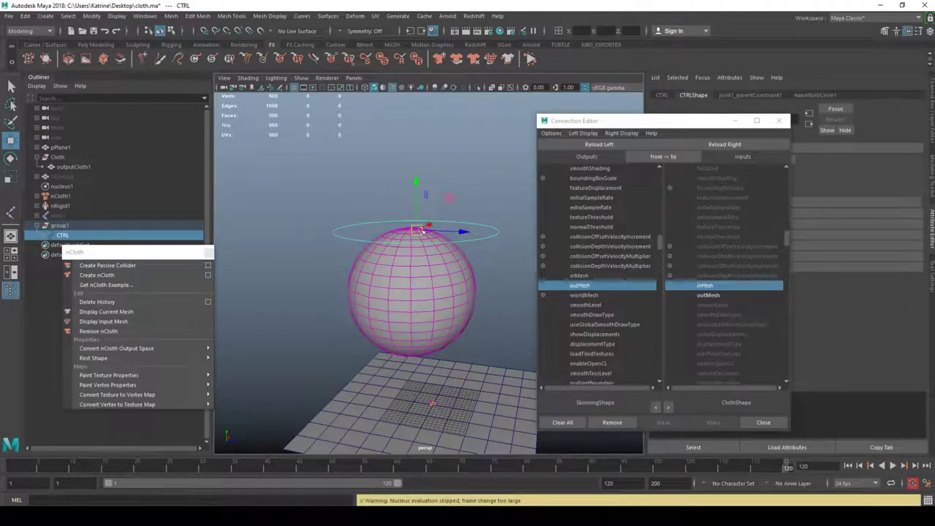
key(ctrl+z)
key(alt+v)
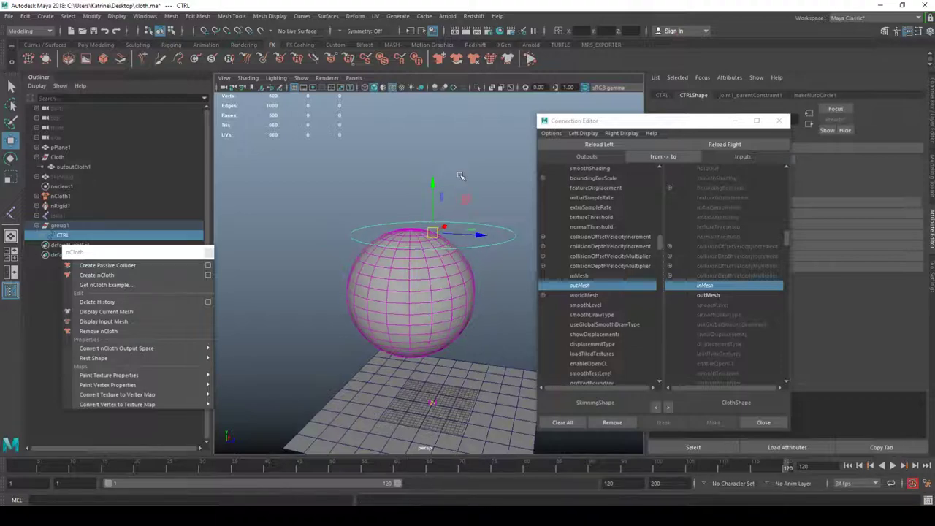
key(alt+shift+v)
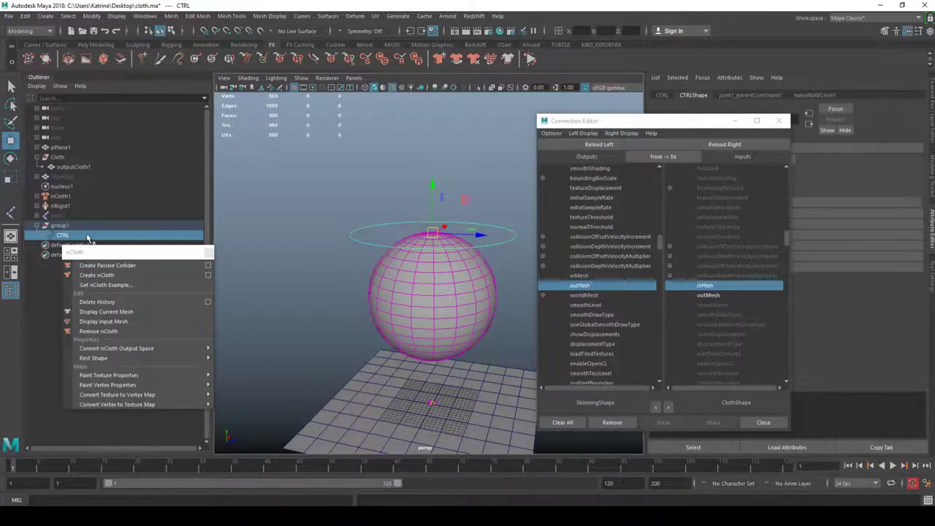
- Select the hidden Skinning mesh in the Outliner and minimise the Connection Editor window
click(58, 157)
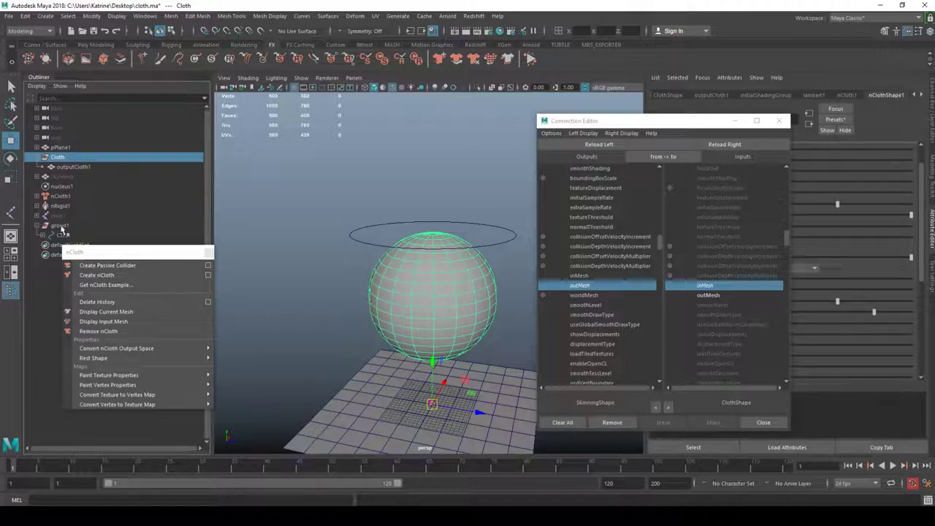
click(72, 177)
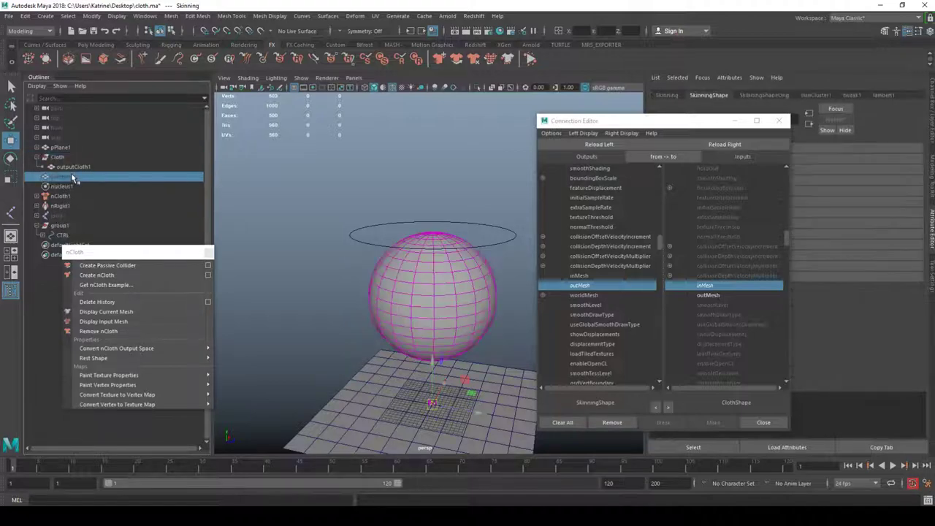
click(735, 122)
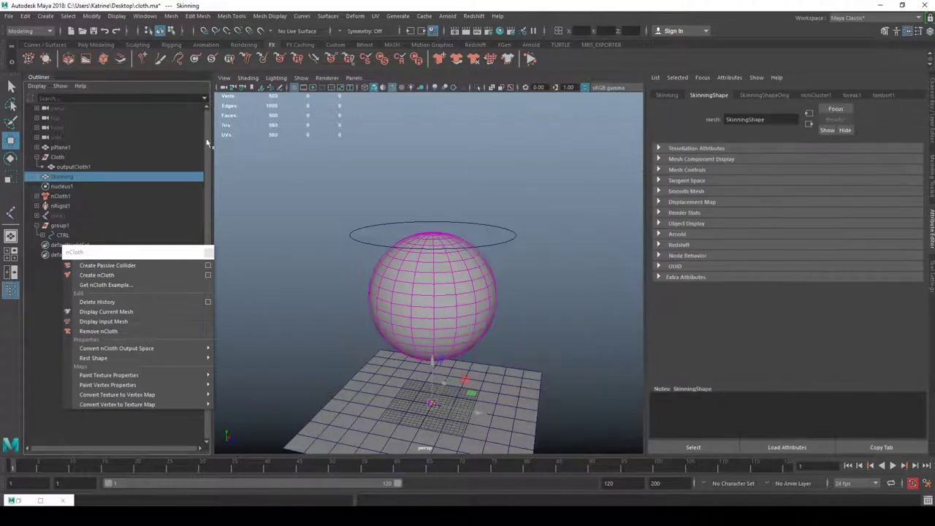
alt+drag(342, 224, 351, 217)
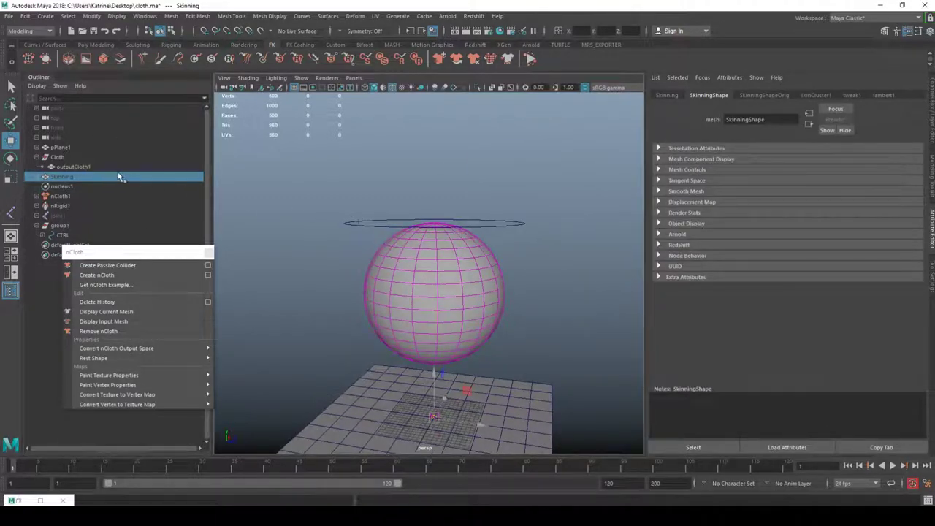
- Display the input mesh of the Cloth object and inspect its shape node in the Outliner
click(63, 157)
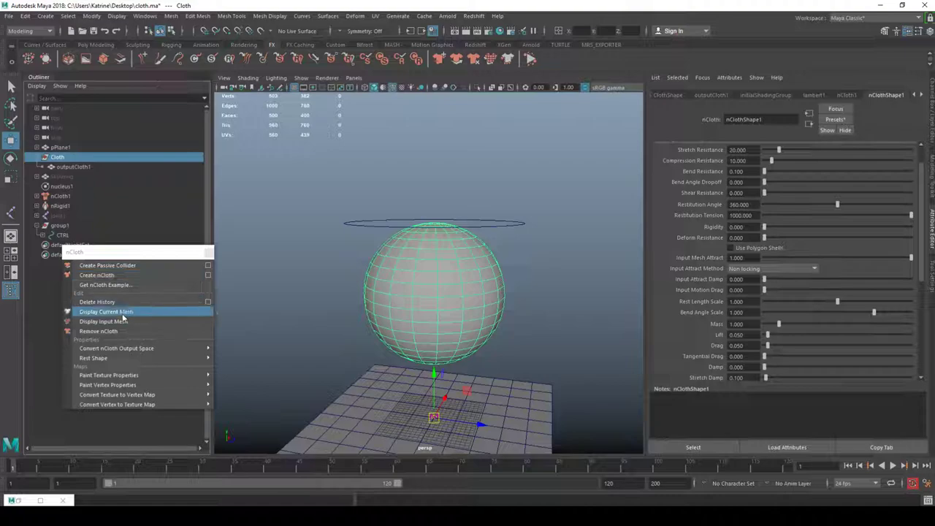
click(121, 328)
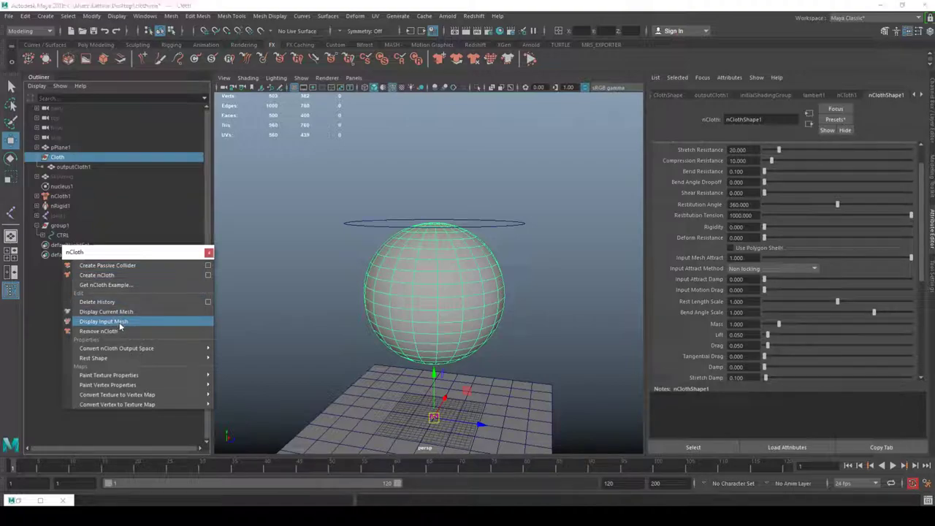
click(36, 159)
click(36, 158)
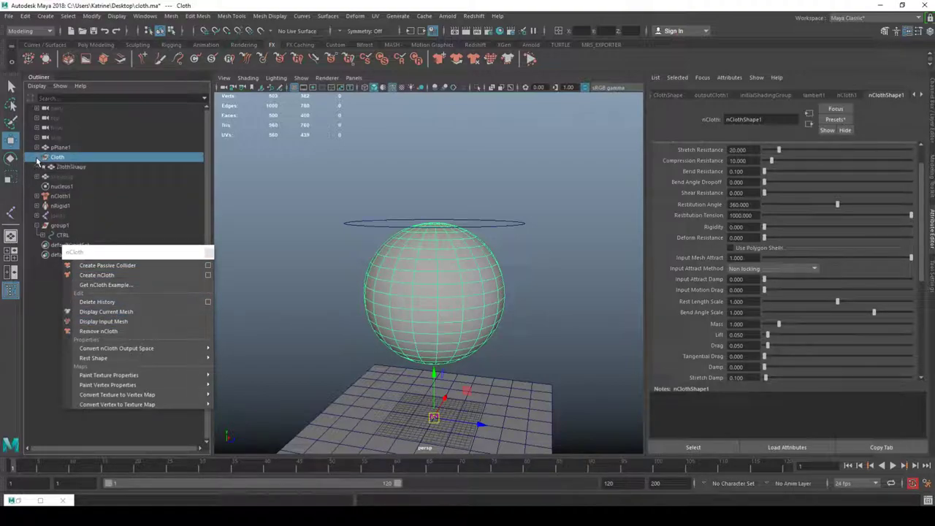
- Select ClothShape under the Cloth object and start painting its nCloth Input Attract vertex map
click(76, 167)
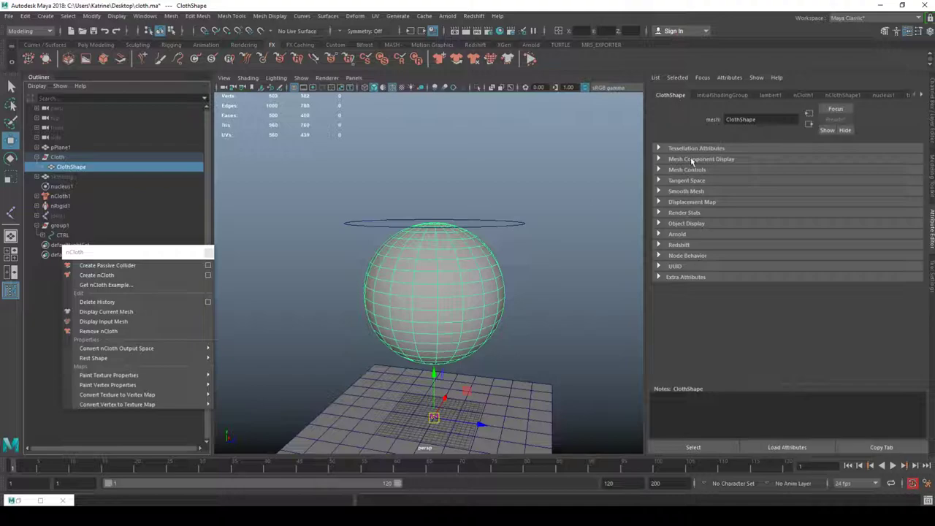
click(515, 170)
click(447, 251)
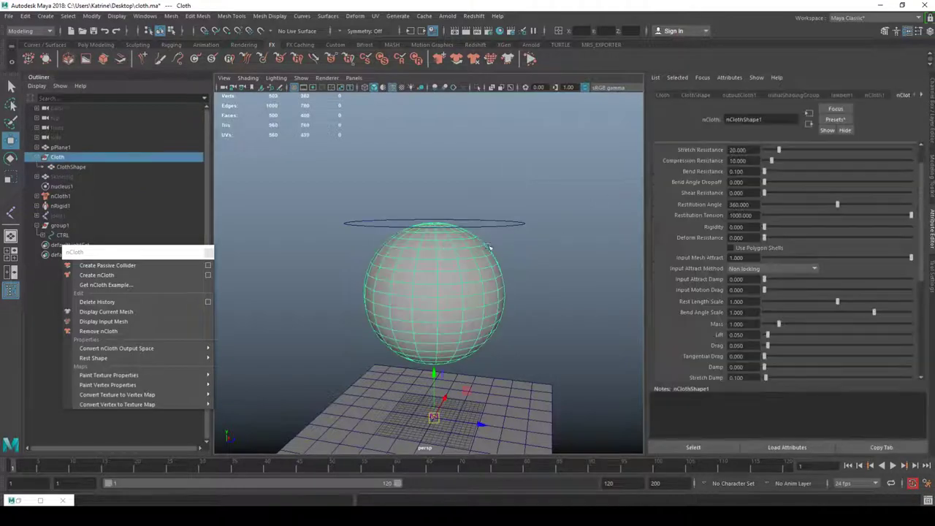
click(80, 167)
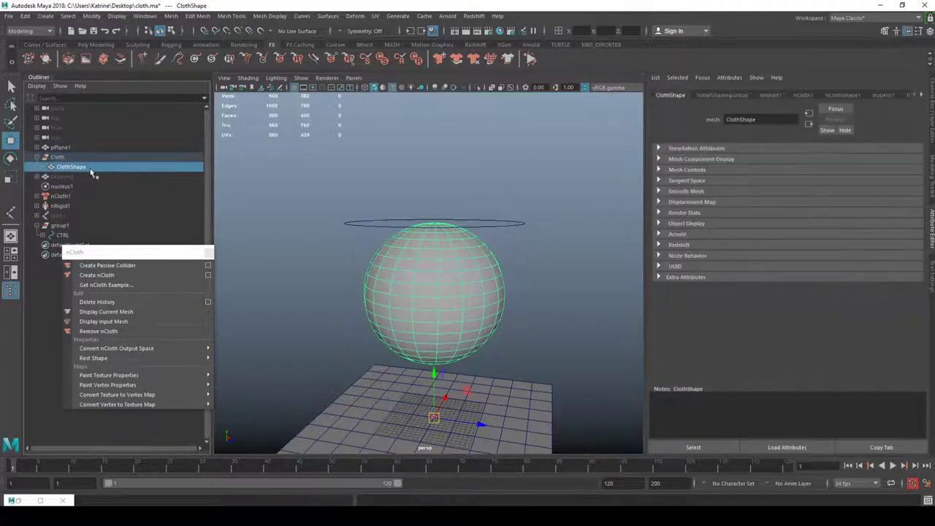
alt+right_drag(410, 208, 433, 217)
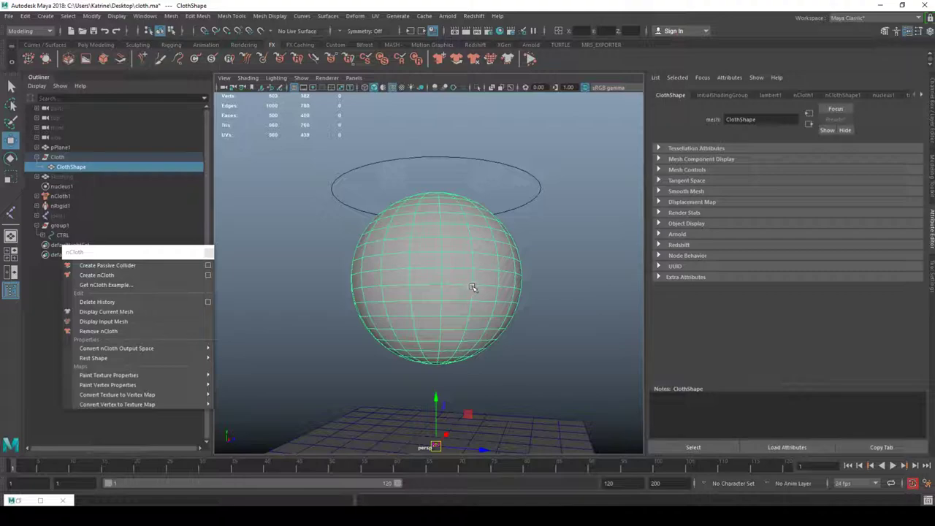
alt+drag(501, 267, 502, 272)
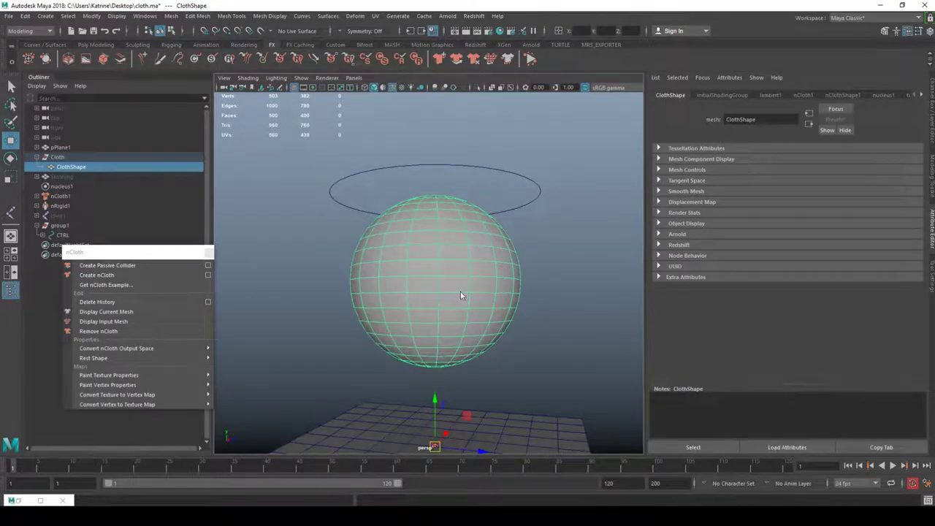
right_click(460, 236)
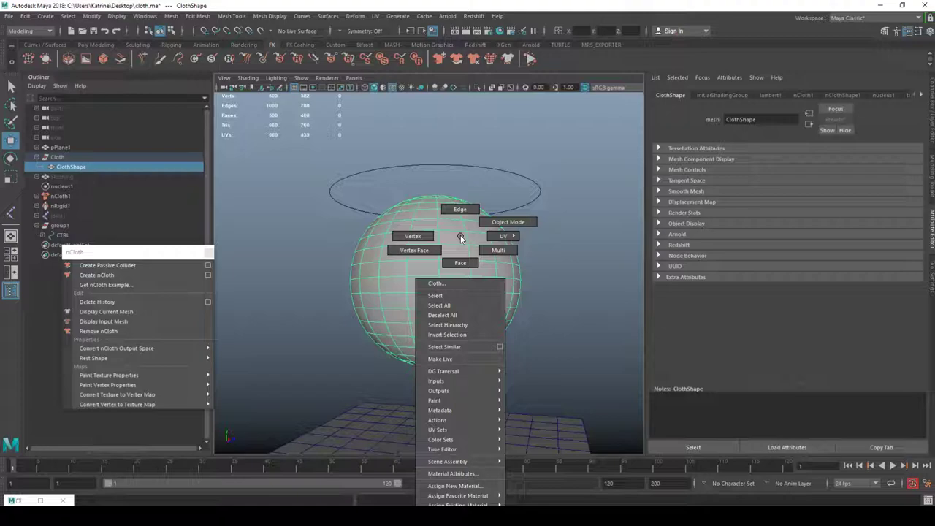
mouse_move(485, 400)
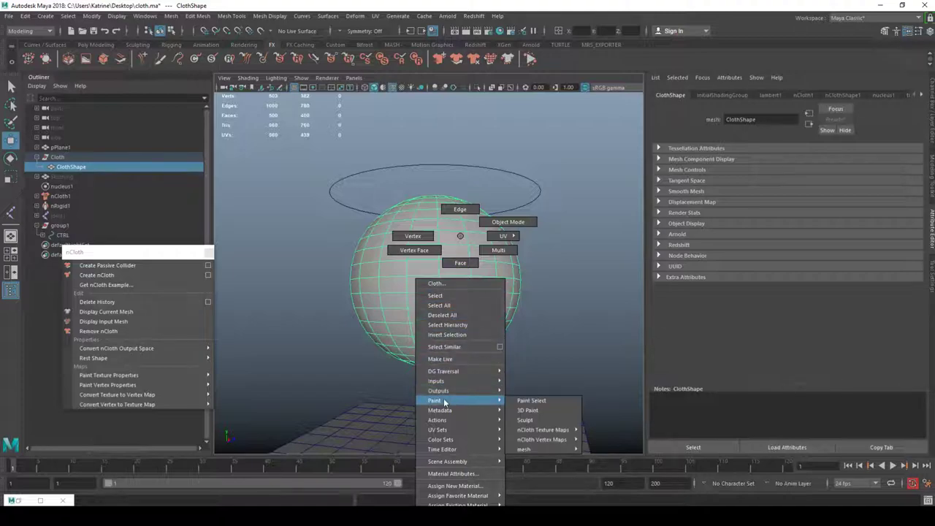
mouse_move(561, 440)
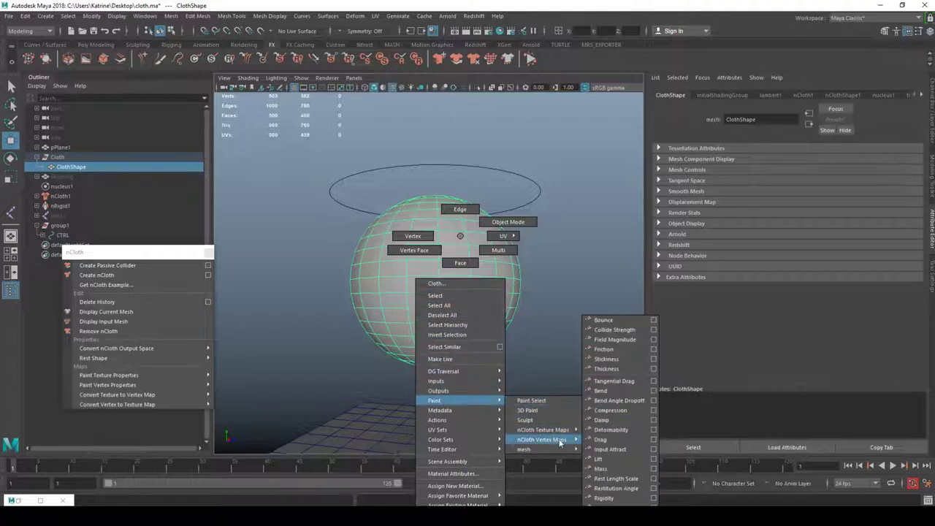
click(620, 451)
- Move the floating nCloth menu clear of the Outliner entries and set the Input Attract paint value to 0 in the tool settings
mouse_move(537, 281)
alt+mouse_down()
mouse_move(530, 284)
mouse_move(523, 246)
alt+mouse_up()
alt+drag(451, 196, 428, 227)
drag(138, 251, 119, 281)
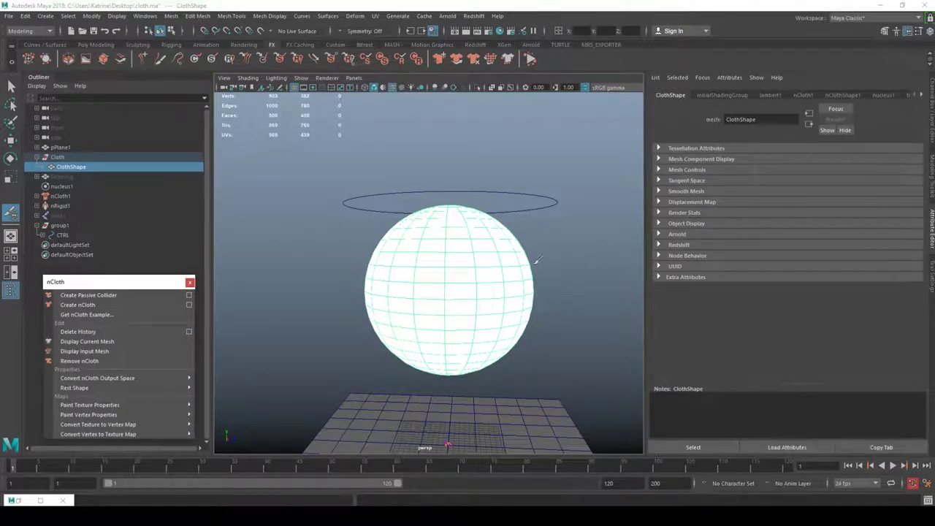
alt+drag(537, 260, 523, 255)
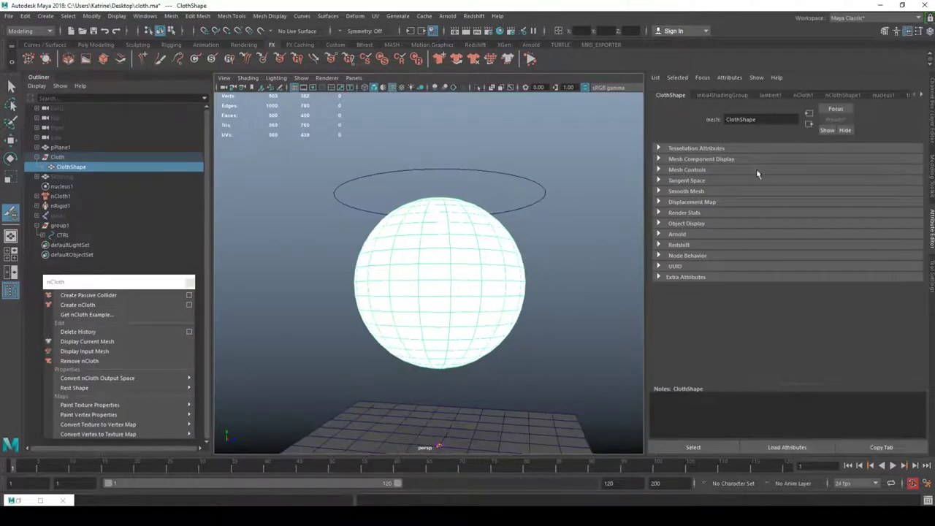
click(932, 278)
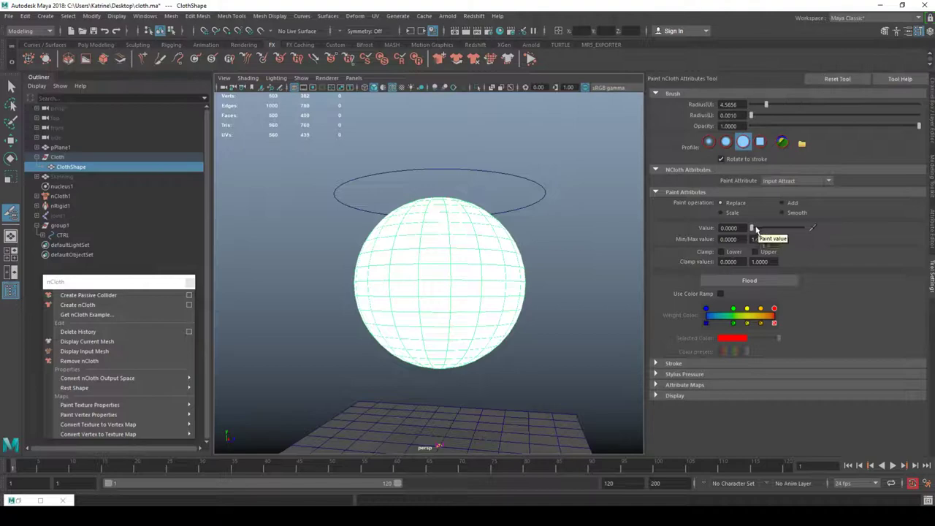
alt+drag(510, 276, 521, 258)
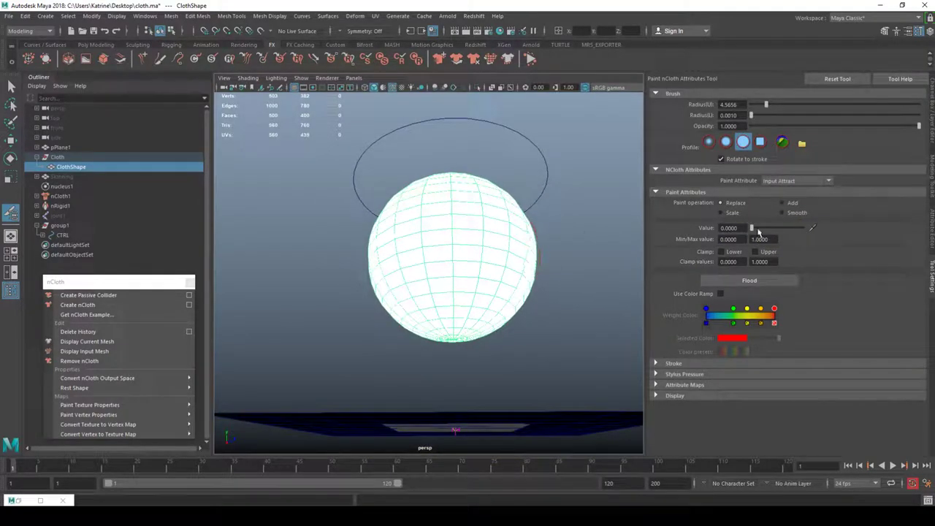
drag(758, 228, 693, 228)
- Paint the lower half of the sphere with Input Attract value 0 in Replace mode, working all the way around
mouse_move(513, 277)
alt+mouse_down()
mouse_move(509, 269)
mouse_move(497, 282)
alt+mouse_up()
mouse_move(456, 305)
mouse_down()
mouse_move(473, 301)
mouse_move(433, 298)
mouse_move(430, 316)
mouse_move(405, 290)
mouse_move(469, 312)
mouse_up()
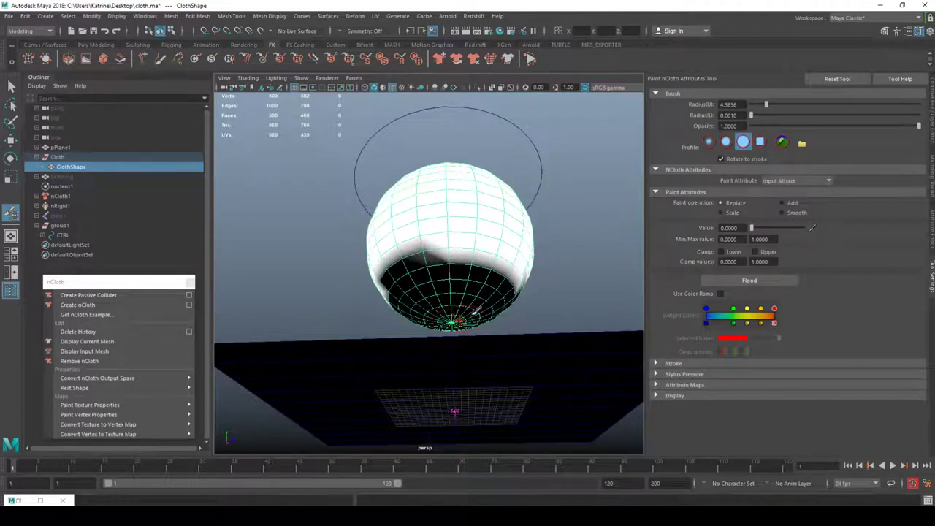
mouse_move(431, 285)
alt+mouse_down()
mouse_move(393, 313)
mouse_move(395, 302)
alt+mouse_up()
drag(351, 323, 389, 324)
mouse_move(389, 323)
mouse_down()
mouse_move(374, 319)
mouse_move(391, 346)
mouse_up()
alt+drag(358, 320, 482, 321)
mouse_move(480, 321)
mouse_down()
mouse_move(417, 319)
mouse_move(501, 326)
mouse_up()
mouse_move(497, 326)
mouse_down()
mouse_move(339, 320)
mouse_move(460, 328)
mouse_move(348, 341)
mouse_move(428, 328)
mouse_move(492, 334)
mouse_move(452, 318)
mouse_up()
- Enlarge the brush radius to about 11.2 and smooth the painted boundary around the middle of the sphere
mouse_move(450, 231)
ctrl+mouse_down()
mouse_move(547, 224)
mouse_move(496, 213)
mouse_move(348, 235)
mouse_move(468, 233)
ctrl+mouse_up()
alt+drag(574, 207, 412, 234)
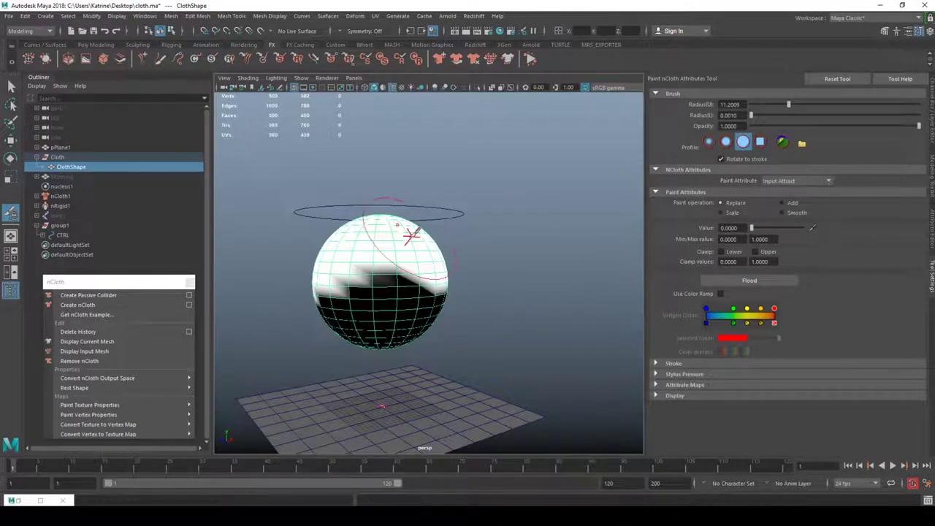
mouse_move(375, 275)
shift+mouse_down()
mouse_move(429, 268)
mouse_move(430, 246)
mouse_move(473, 261)
mouse_move(490, 219)
mouse_move(544, 200)
mouse_move(504, 220)
shift+mouse_up()
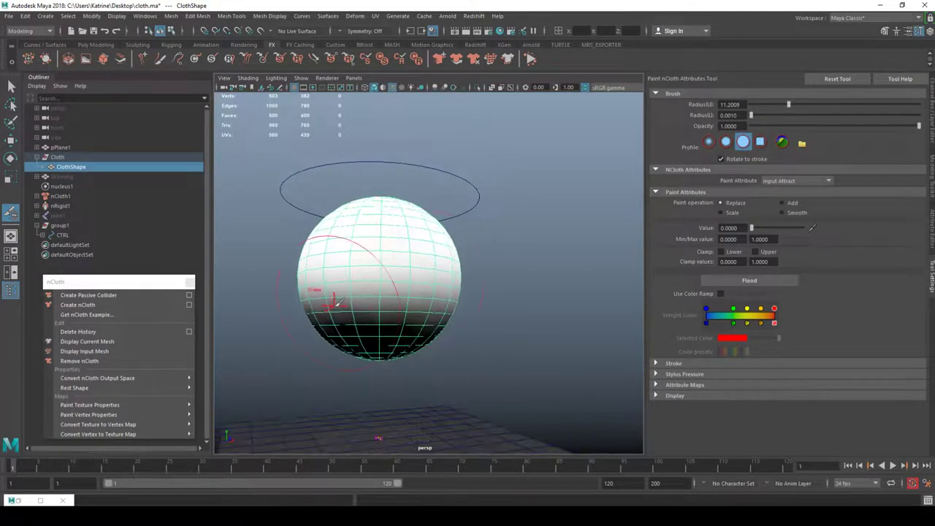
drag(358, 308, 465, 309)
mouse_move(439, 252)
shift+mouse_down()
mouse_move(399, 242)
mouse_move(453, 250)
shift+mouse_up()
alt+drag(584, 237, 530, 218)
mouse_move(381, 287)
ctrl+mouse_down()
mouse_move(448, 291)
mouse_move(413, 296)
mouse_move(448, 315)
ctrl+mouse_up()
key(ctrl+z)
key(ctrl+z)
- Paint value 0 again on the lower part and smooth the transition to the upper part from several sides
mouse_move(420, 256)
shift+mouse_down()
mouse_move(414, 234)
mouse_move(454, 251)
mouse_move(448, 276)
mouse_move(572, 296)
mouse_move(527, 272)
shift+mouse_up()
mouse_move(523, 252)
shift+mouse_down()
mouse_move(494, 239)
mouse_move(475, 244)
mouse_move(511, 251)
shift+mouse_up()
alt+drag(544, 253, 521, 236)
drag(461, 298, 567, 326)
mouse_move(506, 238)
shift+mouse_down()
mouse_move(547, 233)
mouse_move(455, 244)
mouse_move(530, 252)
shift+mouse_up()
alt+drag(546, 245, 479, 241)
mouse_move(321, 274)
shift+mouse_down()
mouse_move(375, 259)
mouse_move(445, 281)
shift+mouse_up()
- Leave the paint tool for the Move tool and display the current mesh of the Cloth object
key(q)
mouse_move(569, 253)
alt+mouse_down()
mouse_move(540, 225)
mouse_move(473, 199)
alt+mouse_up()
key(w)
click(544, 222)
scroll(520, 202, down, 2)
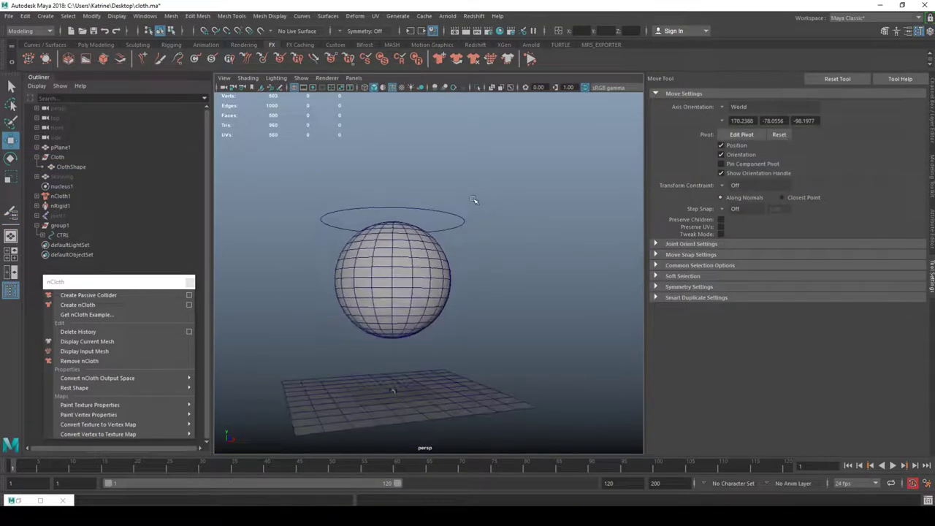
click(63, 158)
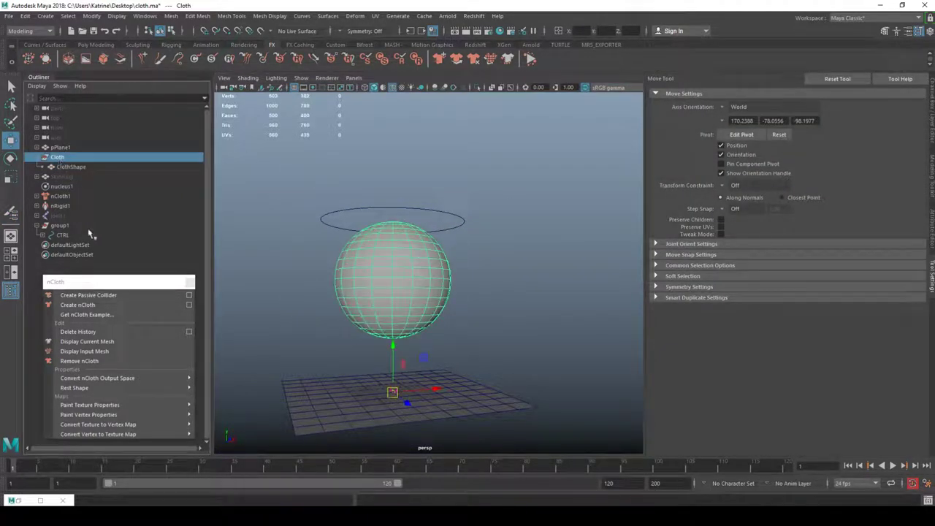
click(110, 344)
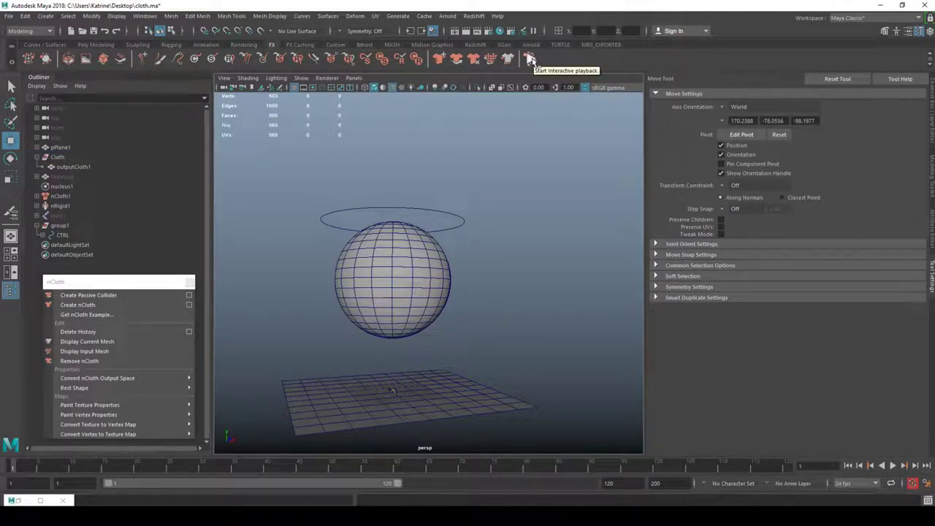
- Try interactive playback, play the simulation to check the painted cloth, and return to the first frame
click(531, 59)
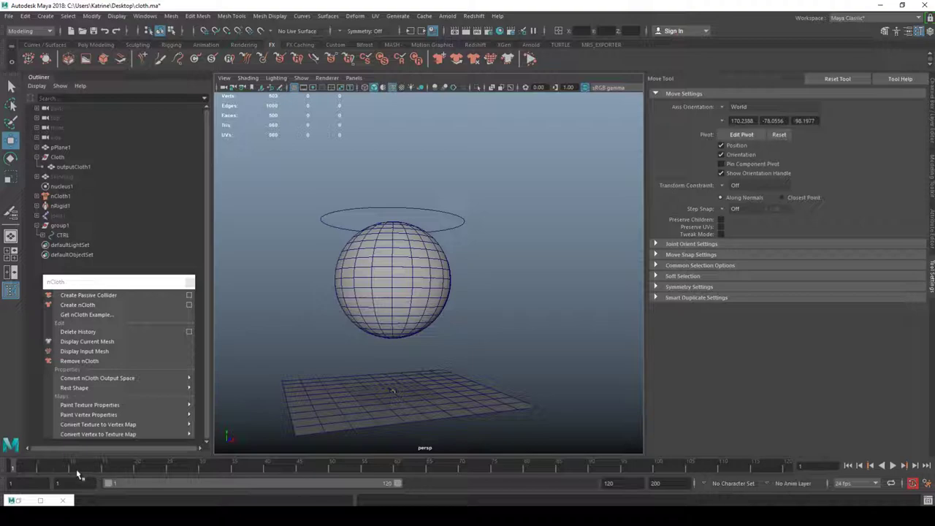
click(531, 60)
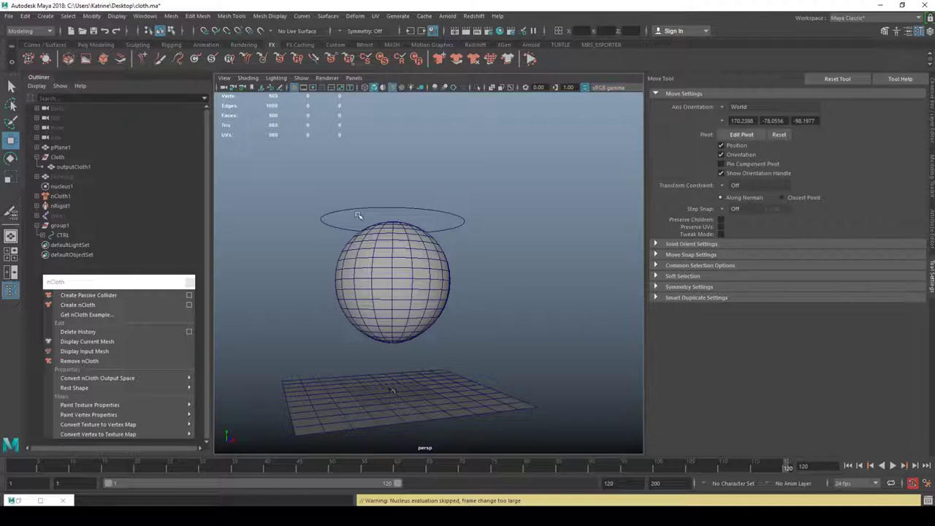
key(alt+v)
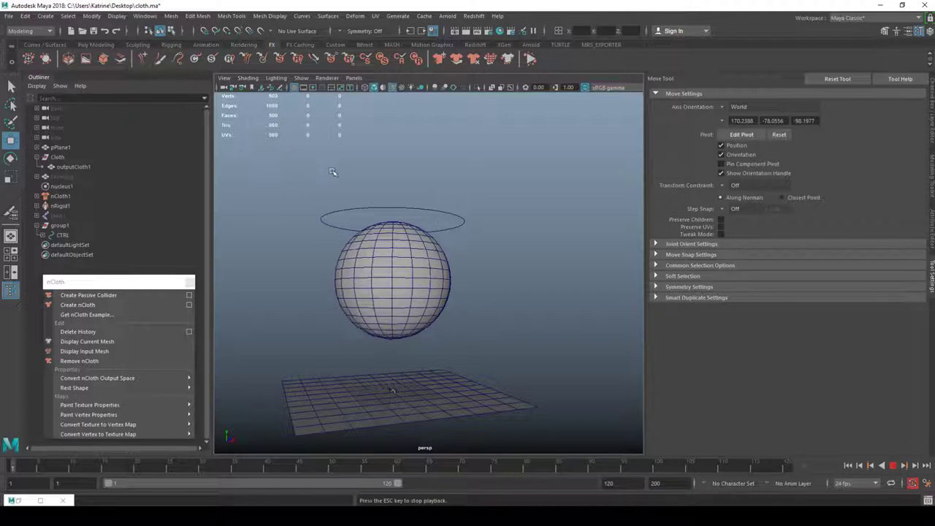
key(alt+shift+v)
- Select the CTRL circle and extend the playback range to end at frame 300
click(464, 219)
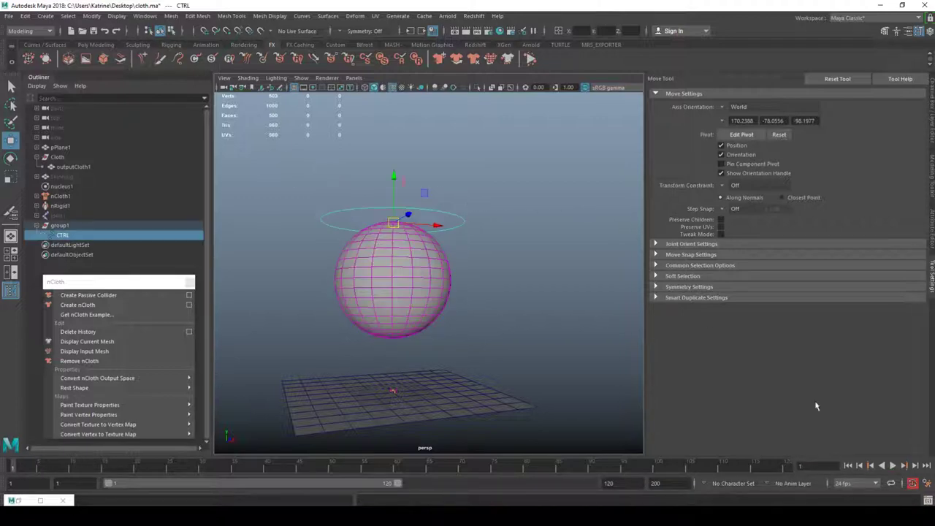
double_click(608, 483)
text(300)
key(Return)
- Play the simulation while moving the CTRL circle to test the cloth's lower half, and return to the first frame
alt+drag(504, 231, 493, 229)
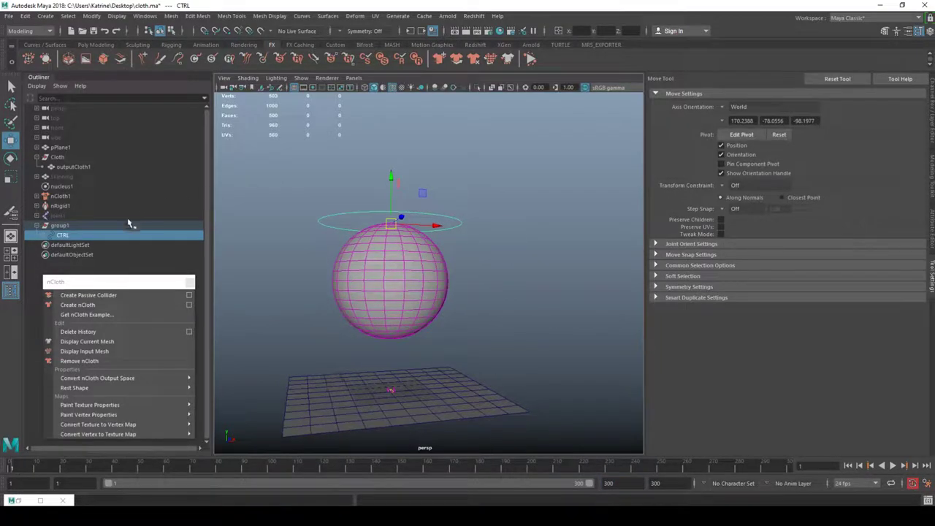
key(alt+v)
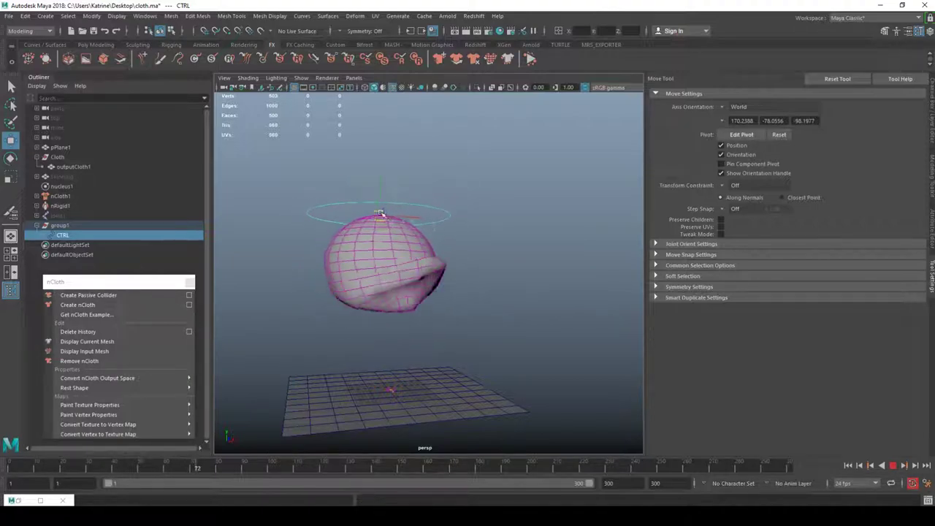
mouse_move(380, 213)
mouse_down()
mouse_move(361, 213)
mouse_move(380, 216)
mouse_move(389, 186)
mouse_move(415, 186)
mouse_move(378, 186)
mouse_move(363, 216)
mouse_move(358, 191)
mouse_move(387, 228)
mouse_move(371, 229)
mouse_up()
key(Escape)
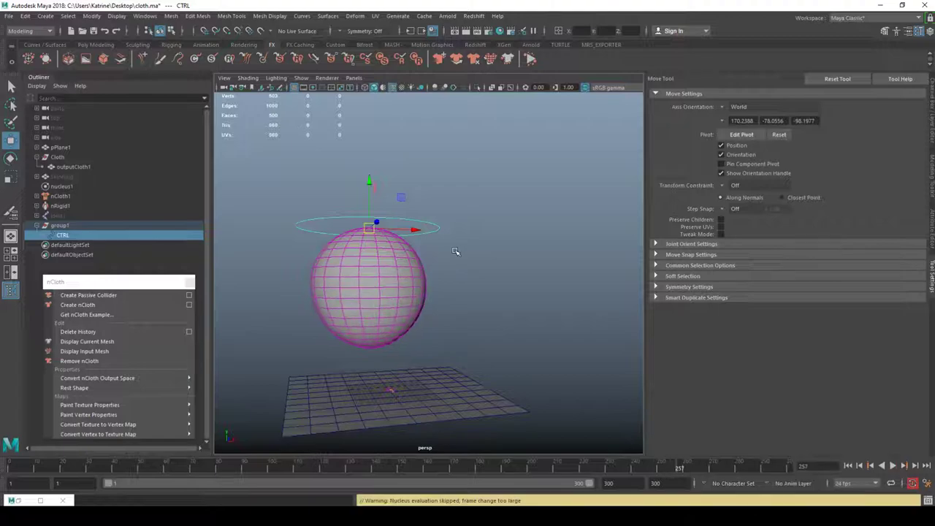
key(alt+shift+v)
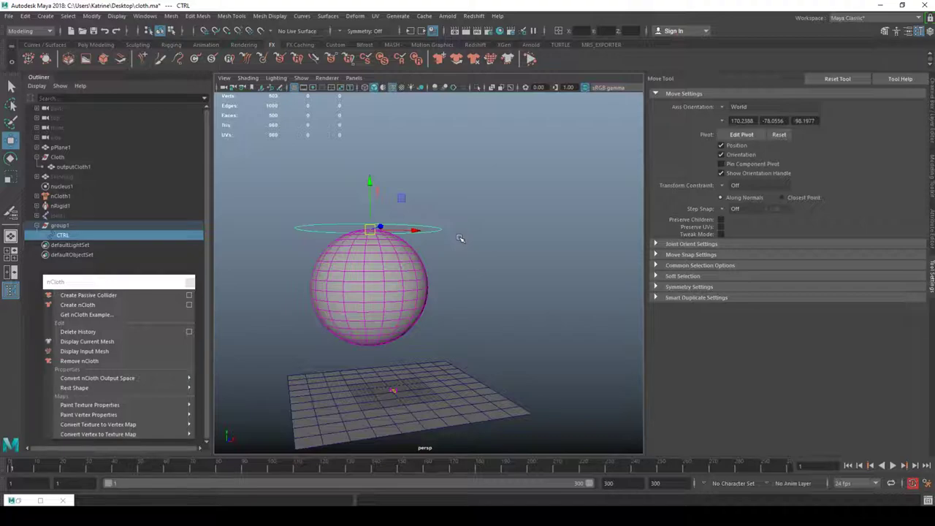
- Replay the simulation, raise the CTRL circle slightly during playback, and return to the first frame
alt+drag(458, 241, 448, 240)
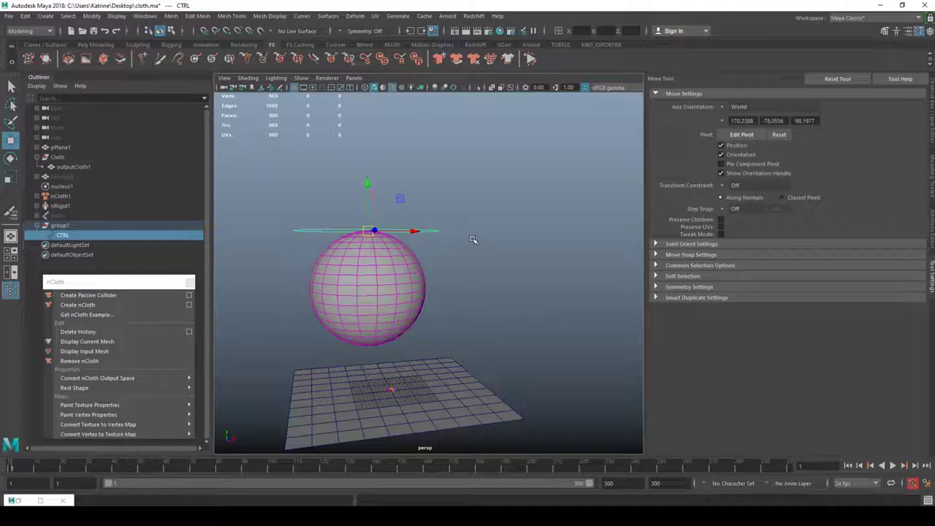
click(471, 239)
click(437, 232)
click(305, 181)
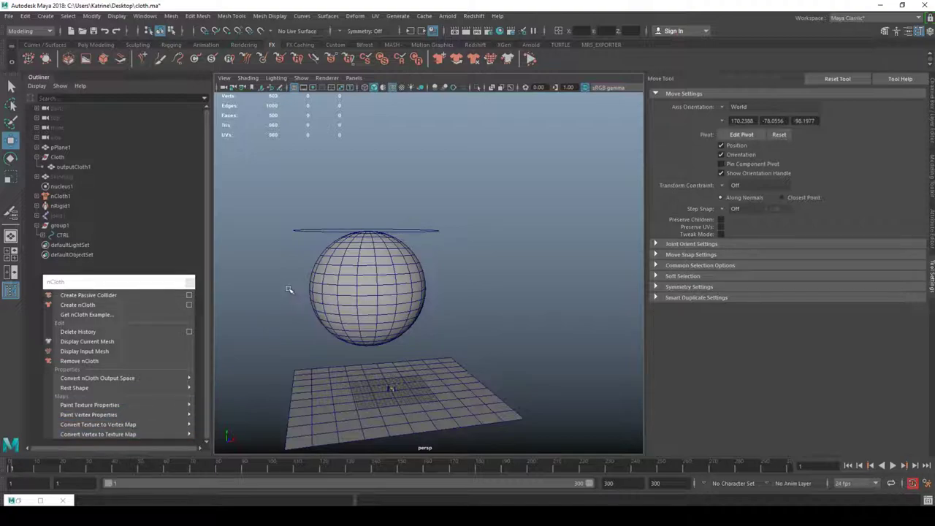
click(892, 466)
drag(439, 195, 389, 212)
key(Escape)
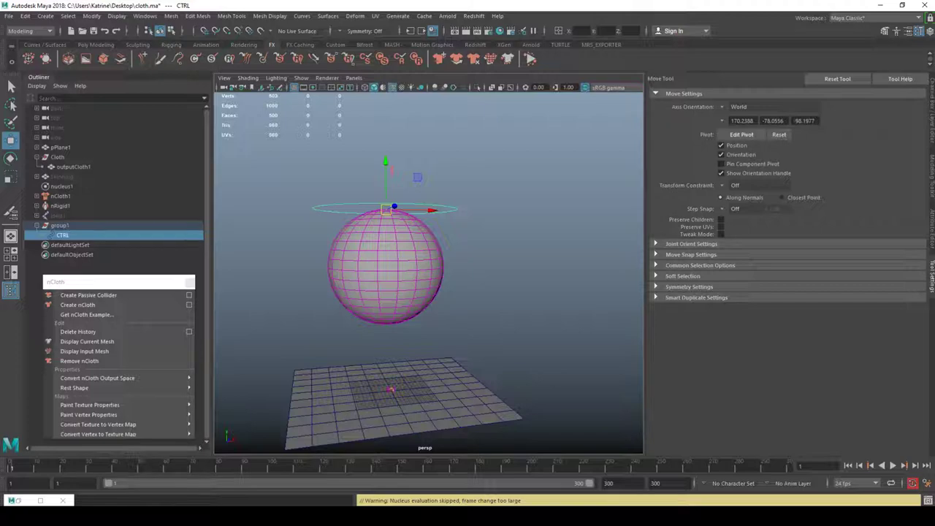
- Keyframe the CTRL circle at frame 1 and at changed positions along the timeline up to frame 26
key(alt+v)
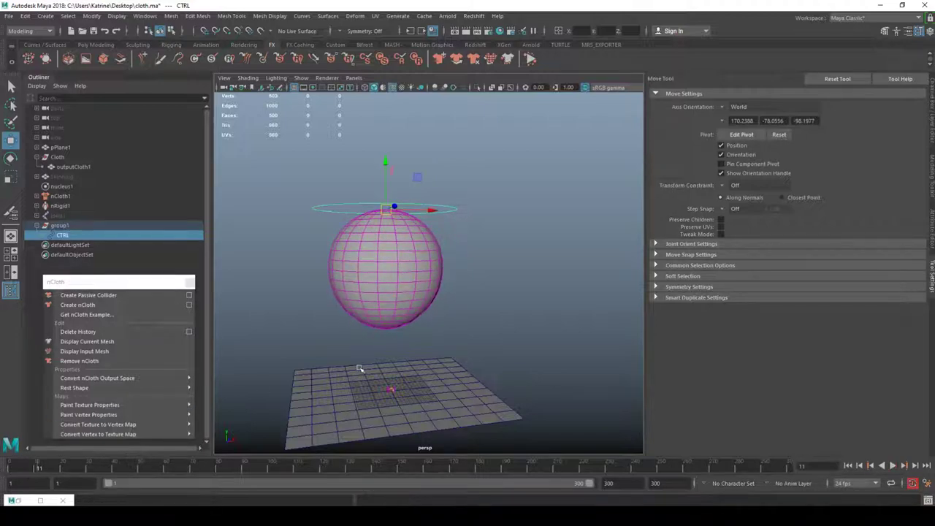
drag(75, 470, 33, 470)
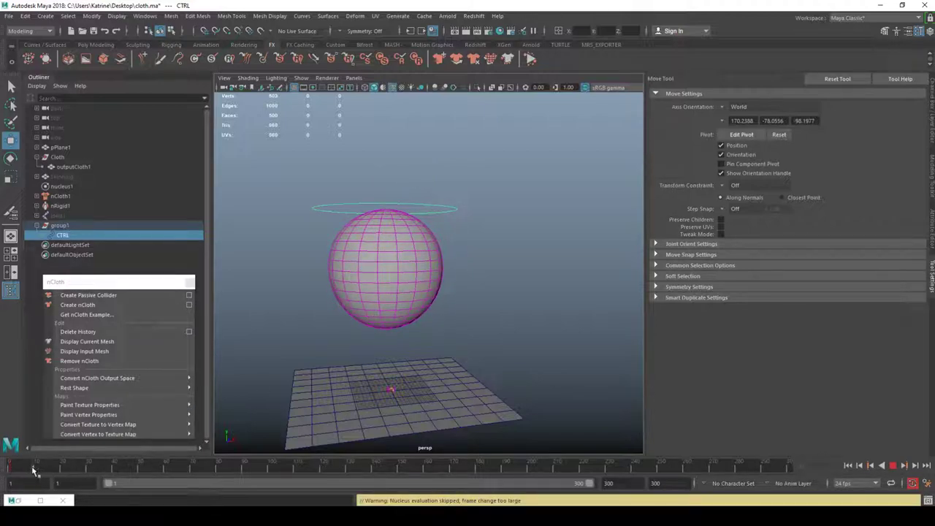
drag(383, 214, 354, 241)
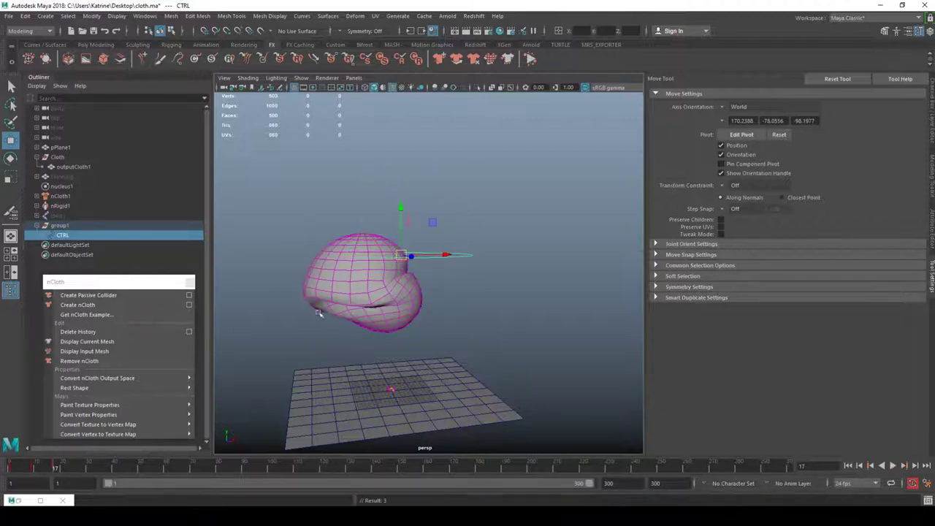
drag(52, 471, 77, 469)
drag(402, 255, 396, 252)
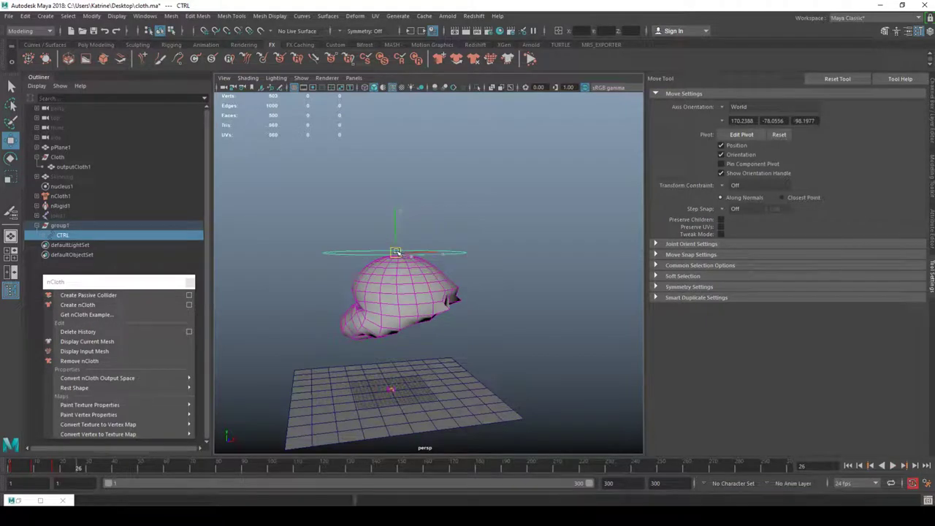
- Return to the first frame, deselect the CTRL circle, and play the keyframed cloth simulation
key(alt+shift+v)
click(548, 177)
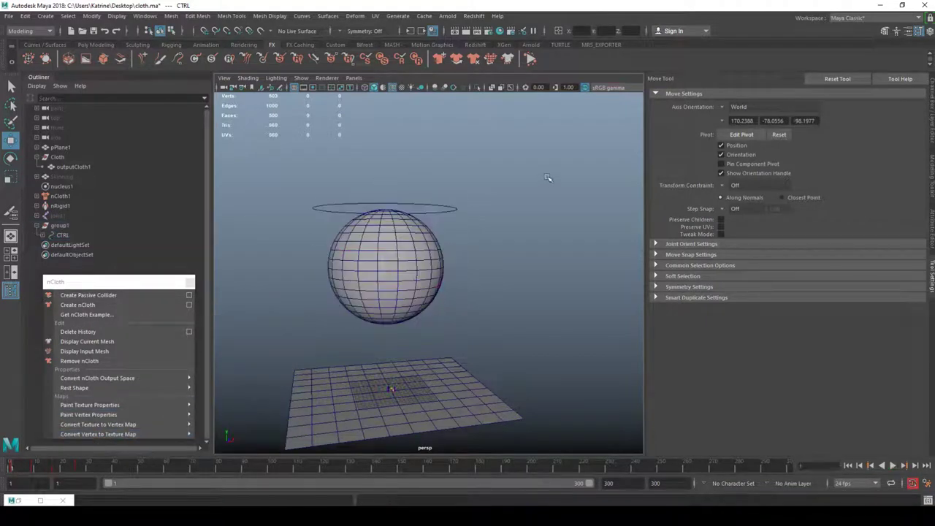
key(alt+v)
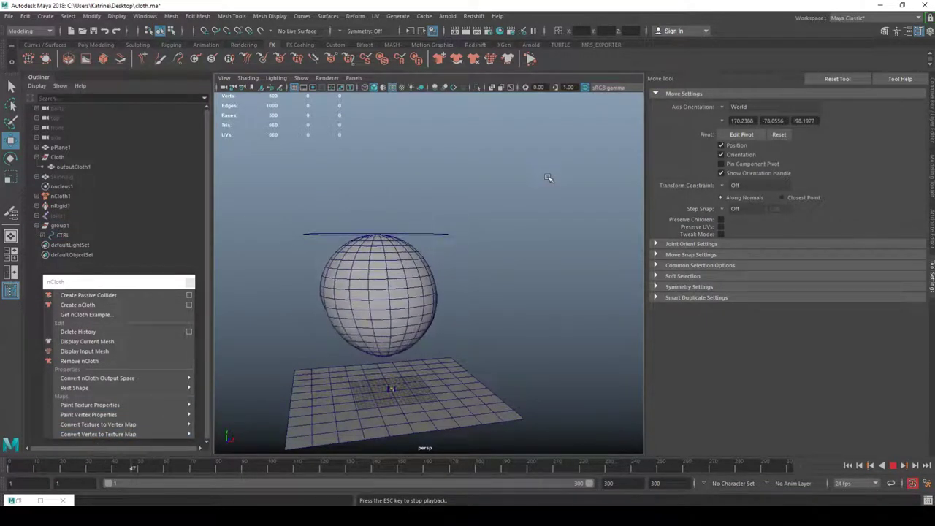
- Return to the first frame, show the nCloth1 attributes, and look through the available nCloth presets
key(alt+shift+v)
click(423, 265)
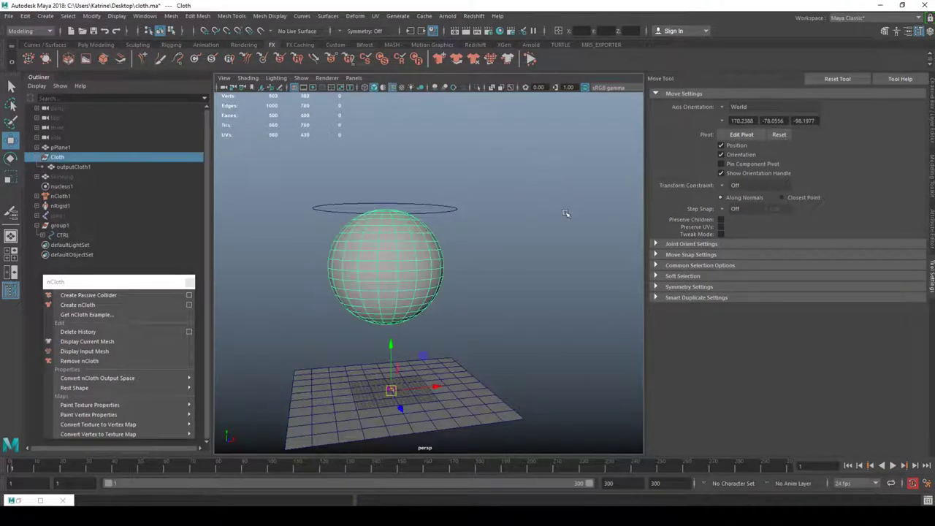
click(60, 196)
key(ctrl+a)
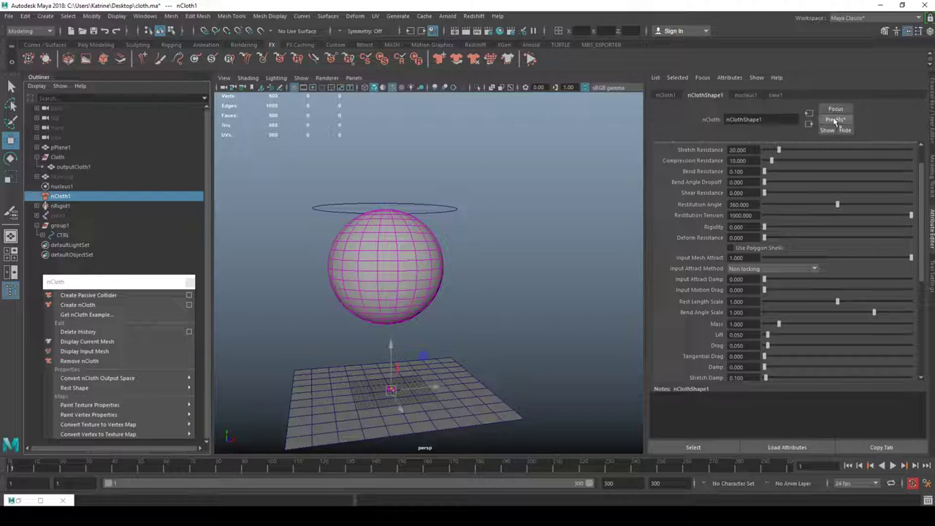
click(835, 119)
mouse_move(868, 312)
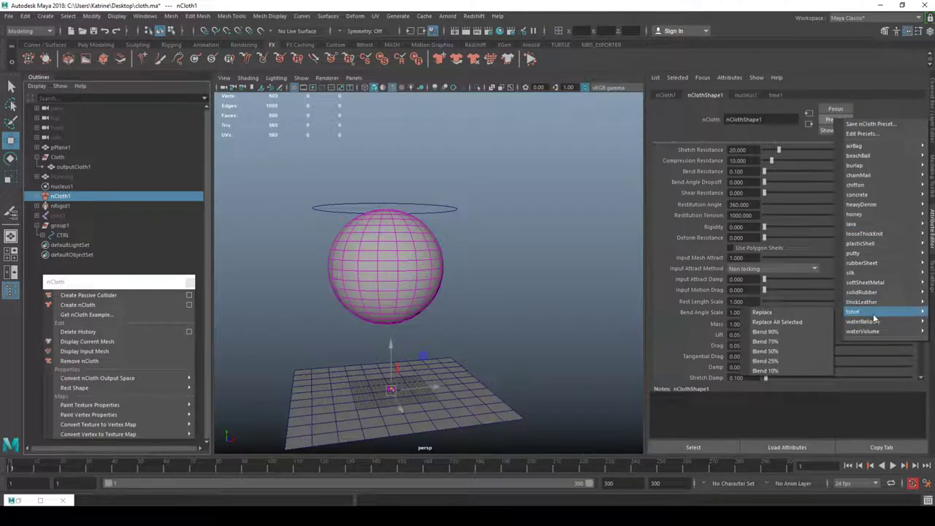
click(465, 168)
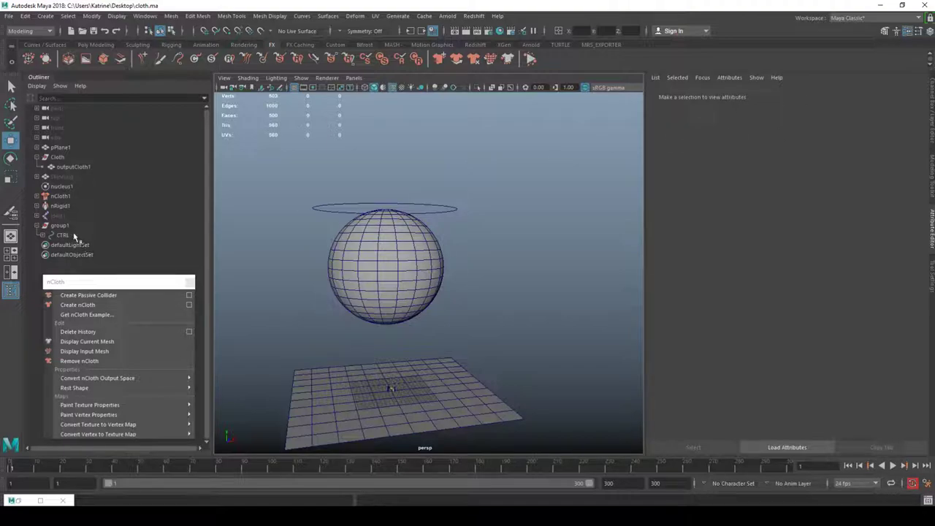
- Blend the tshirt preset at 50% into the nCloth settings of the Cloth mesh
click(73, 167)
click(68, 158)
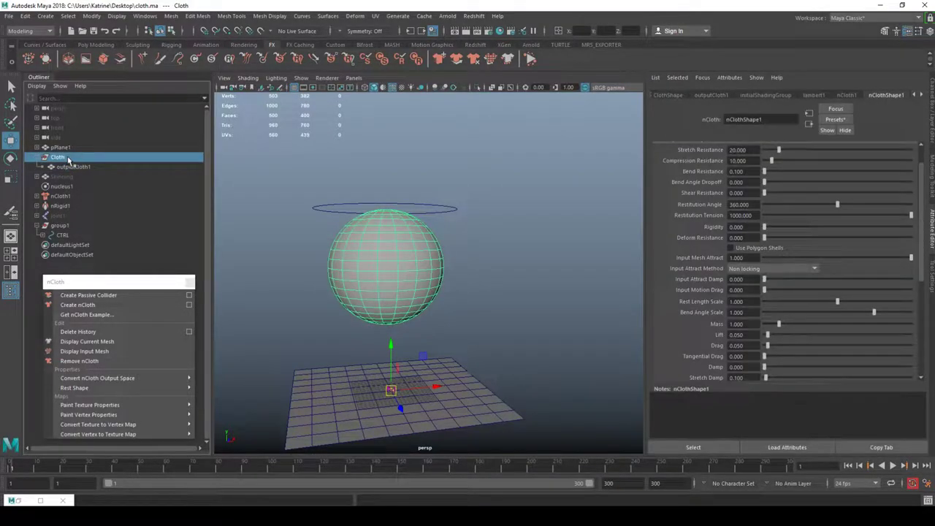
click(836, 120)
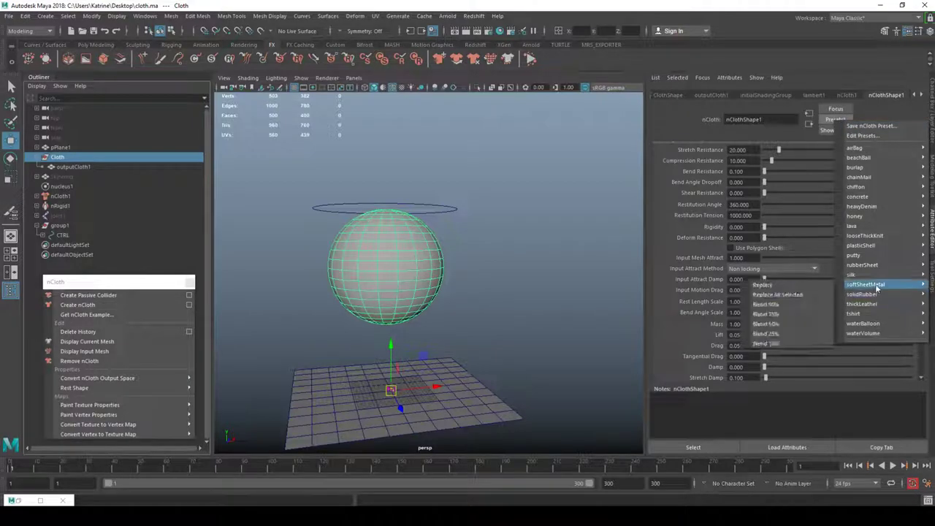
mouse_move(876, 314)
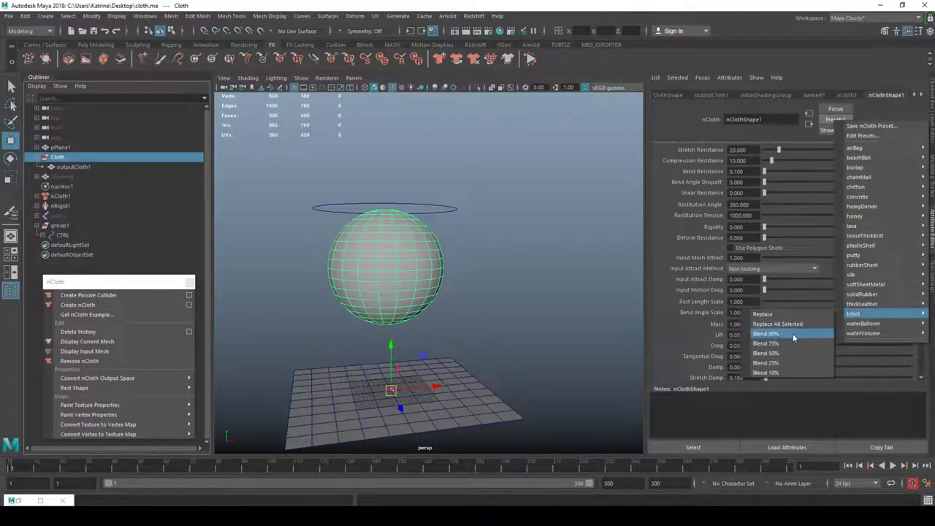
click(785, 353)
- Deselect everything, play the simulation to test the blended tshirt settings, and return to the first frame
click(571, 214)
key(alt+v)
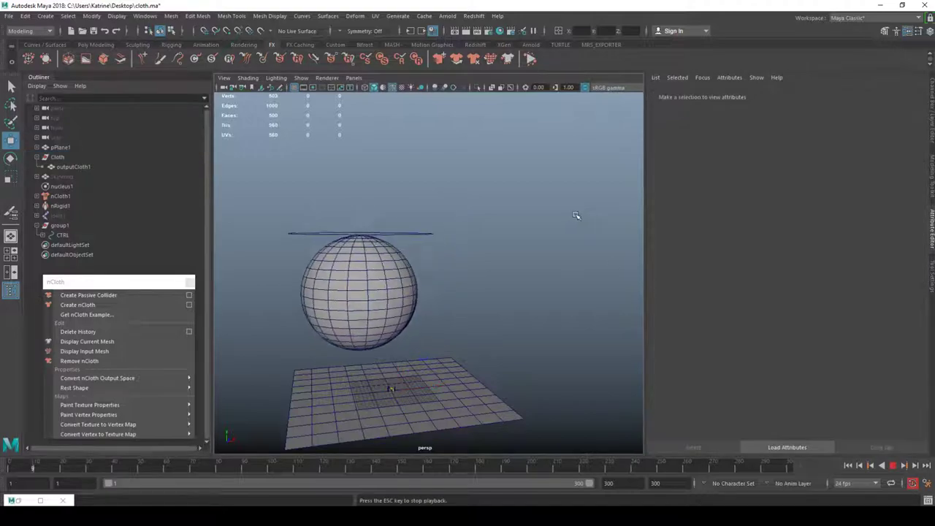
key(alt+v)
key(alt+shift+v)
- Replace the Cloth mesh's nCloth settings with the silk preset
click(401, 256)
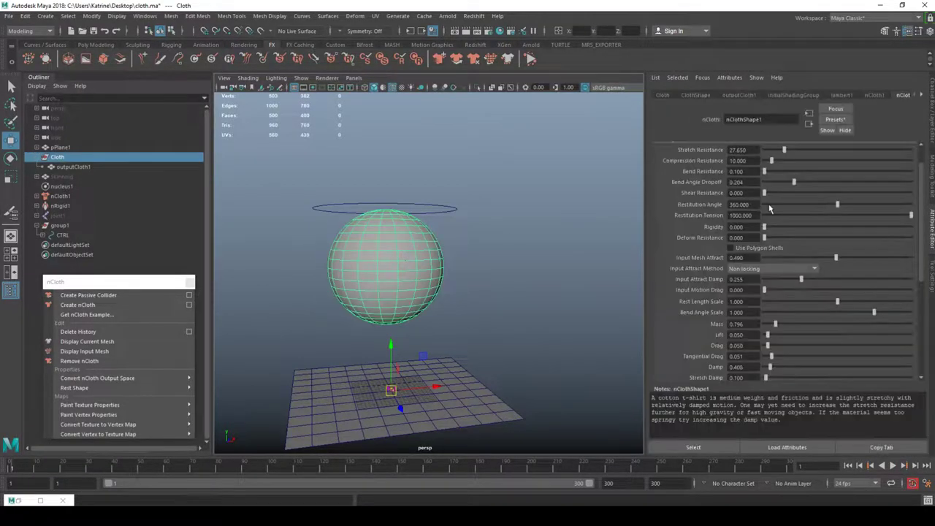
click(835, 122)
mouse_move(863, 230)
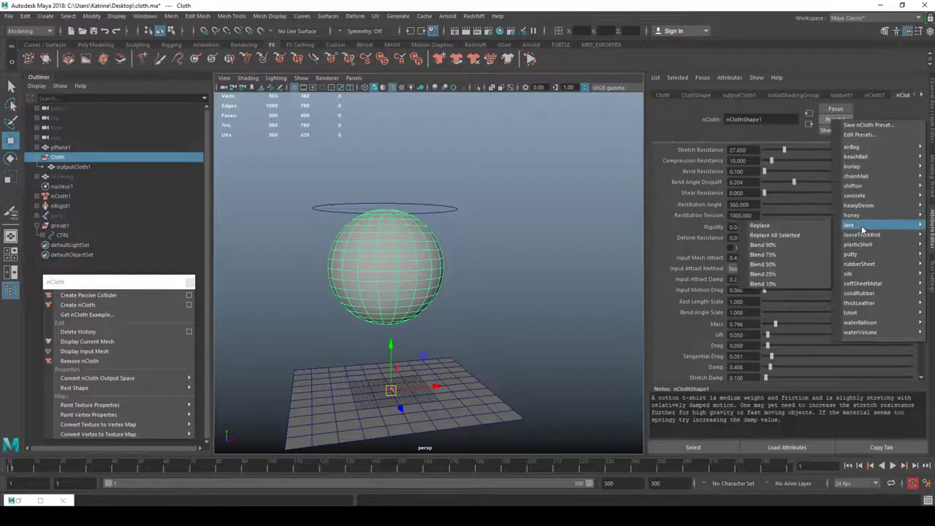
mouse_move(864, 278)
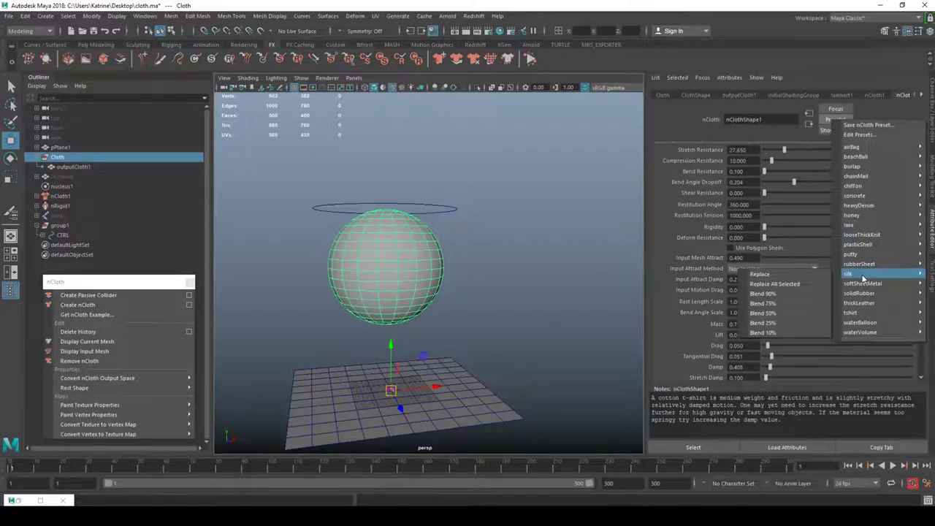
click(760, 274)
- Play the simulation to test the silk preset, and return to the first frame
click(526, 187)
key(alt+v)
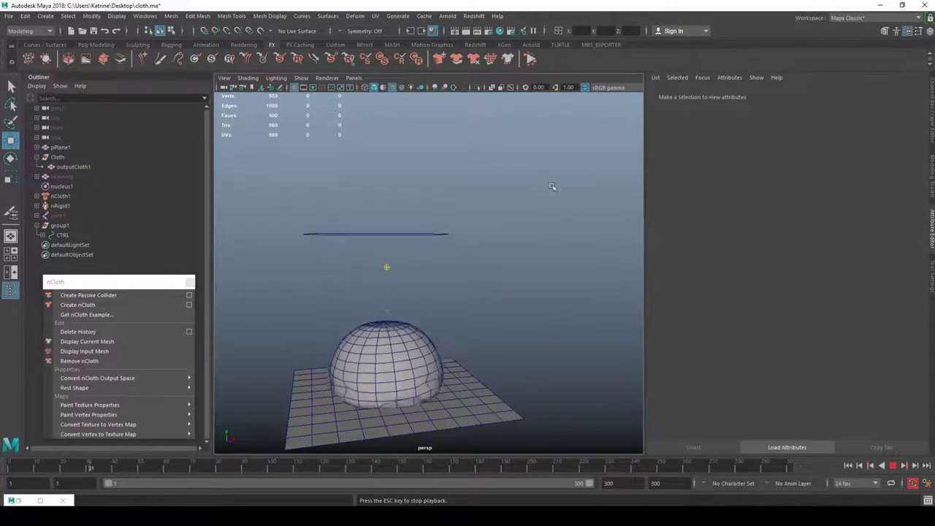
key(alt+v)
key(alt+shift+v)
- Set Input Mesh Attract to 1.000 in the Cloth mesh's nCloth settings
click(412, 247)
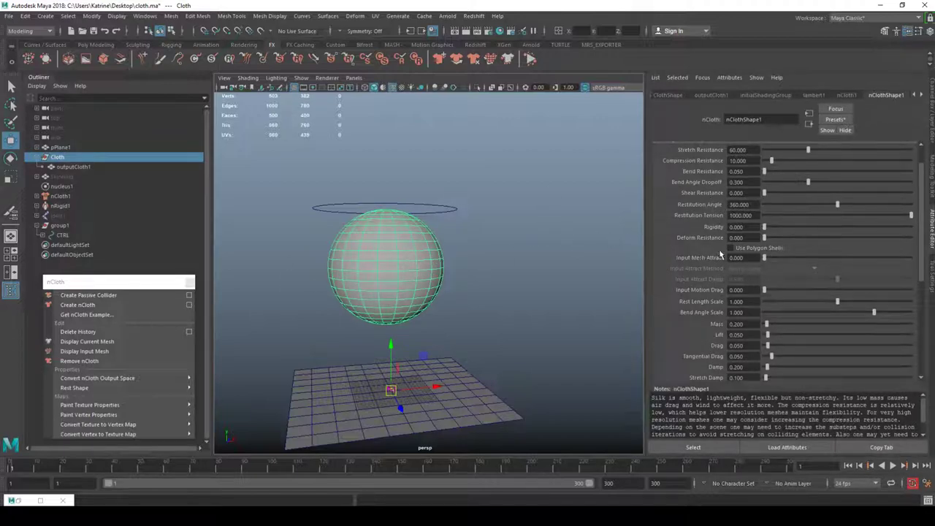
click(835, 119)
mouse_move(890, 203)
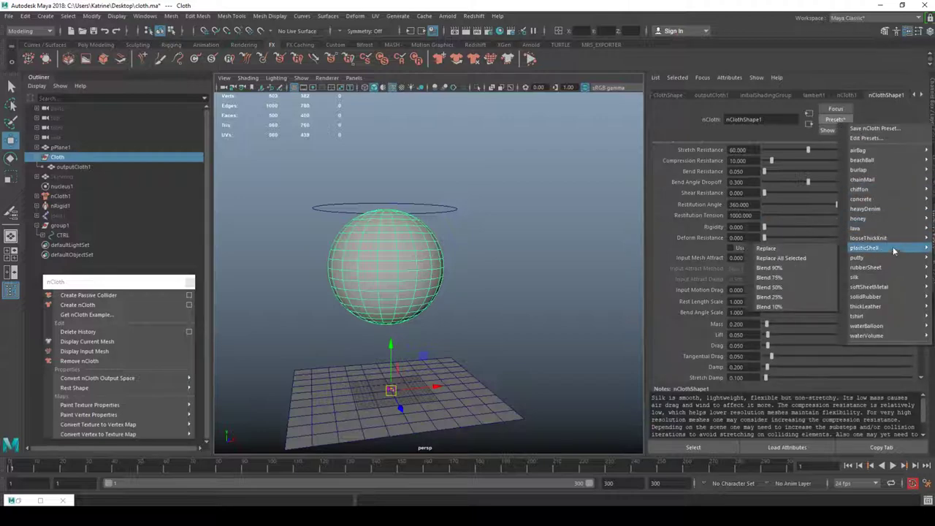
click(672, 256)
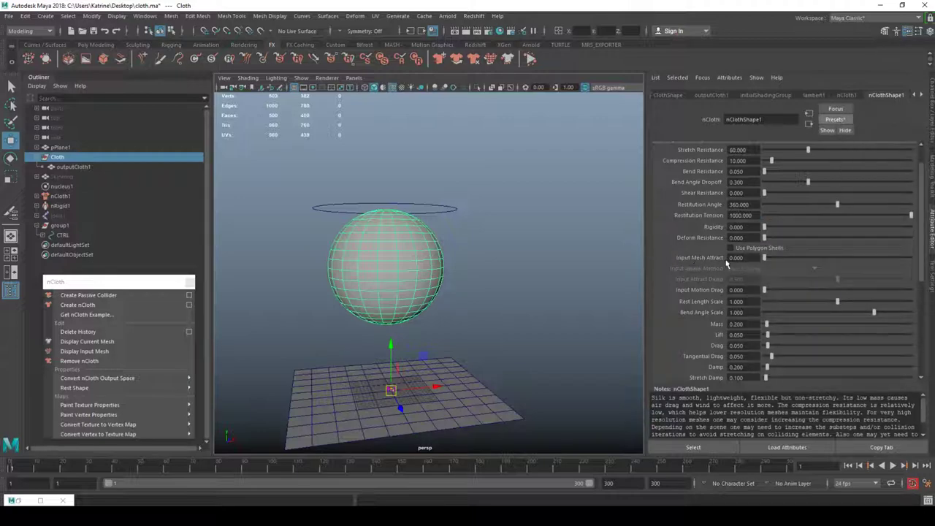
drag(765, 258, 766, 263)
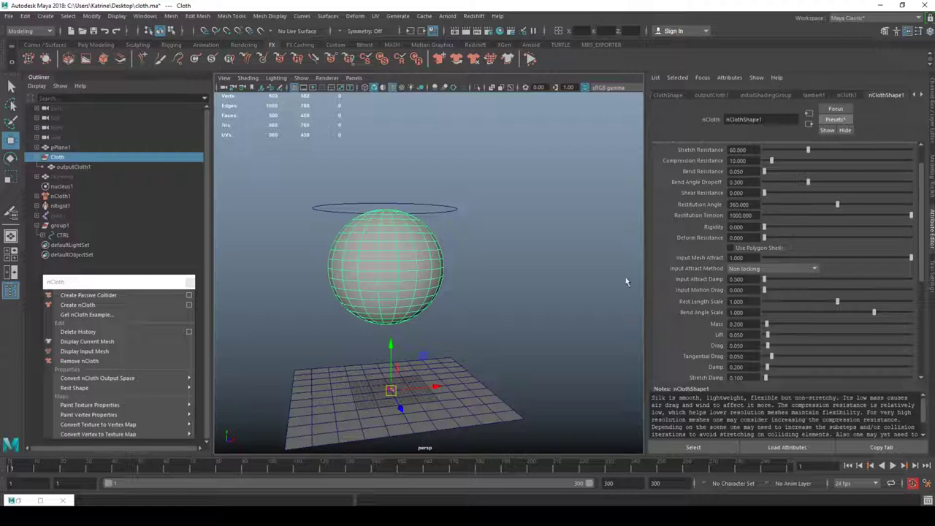
- Play the silk simulation with full mesh attraction, return to the first frame, and look through the Cloth mesh's nCloth presets
click(533, 191)
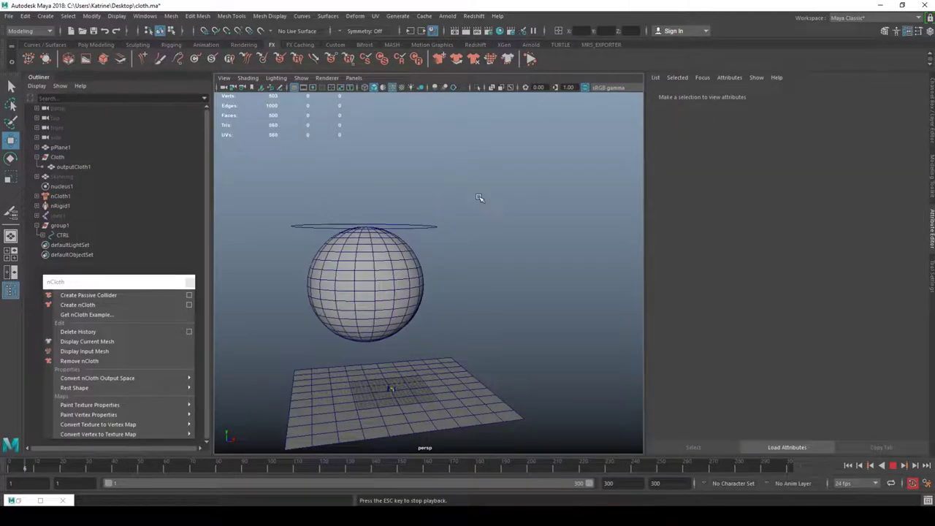
click(457, 249)
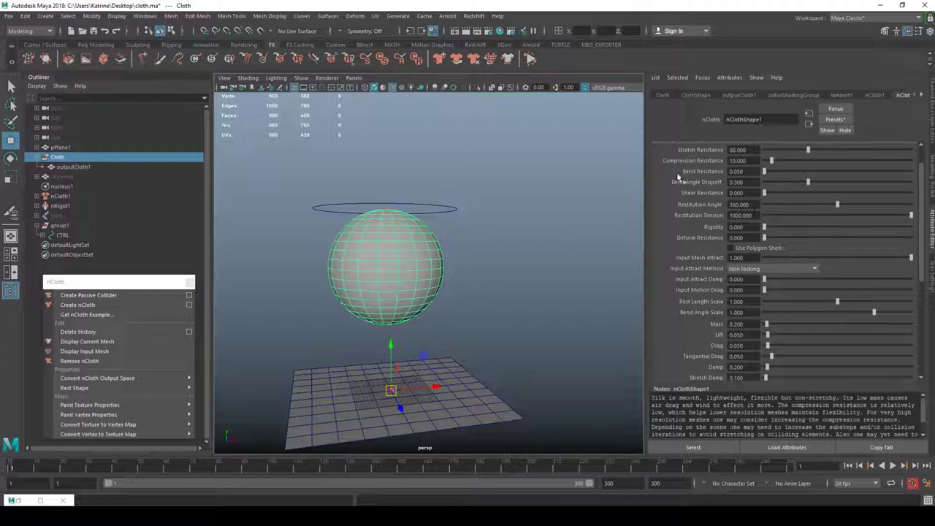
click(835, 119)
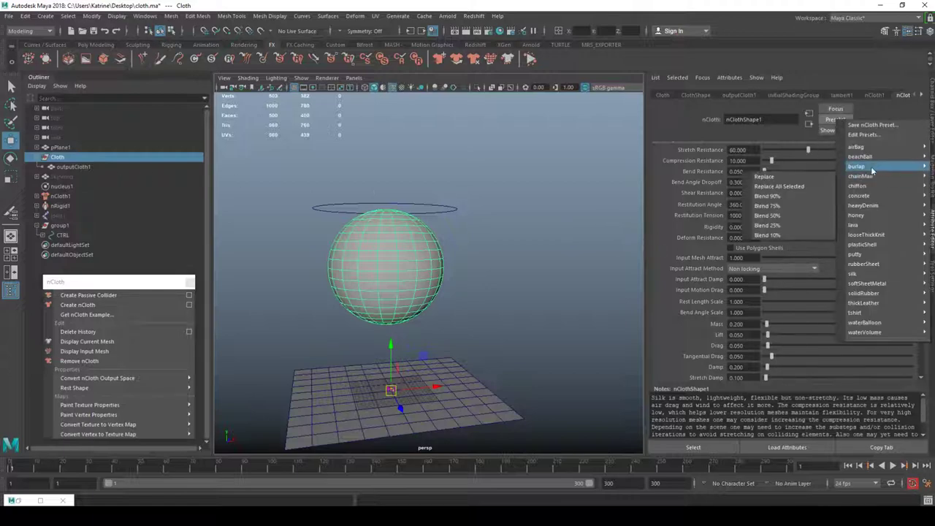
click(764, 186)
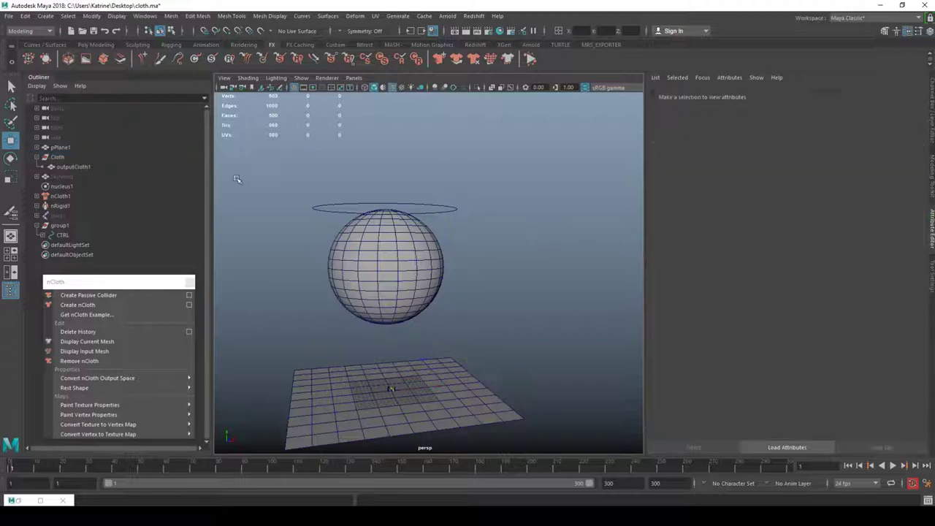
- Display the Cloth's input mesh and view its painted Input Attract map, returning to the Move tool with nothing selected
click(58, 157)
click(84, 351)
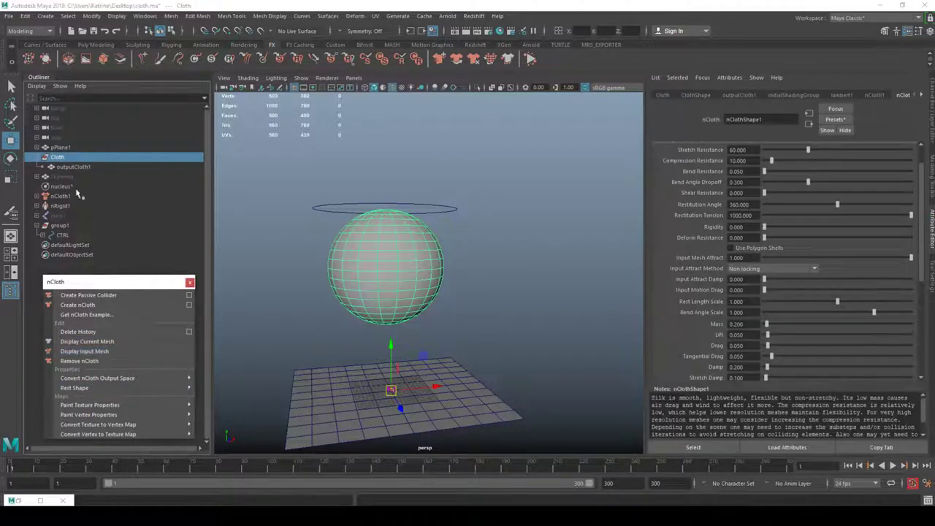
click(82, 168)
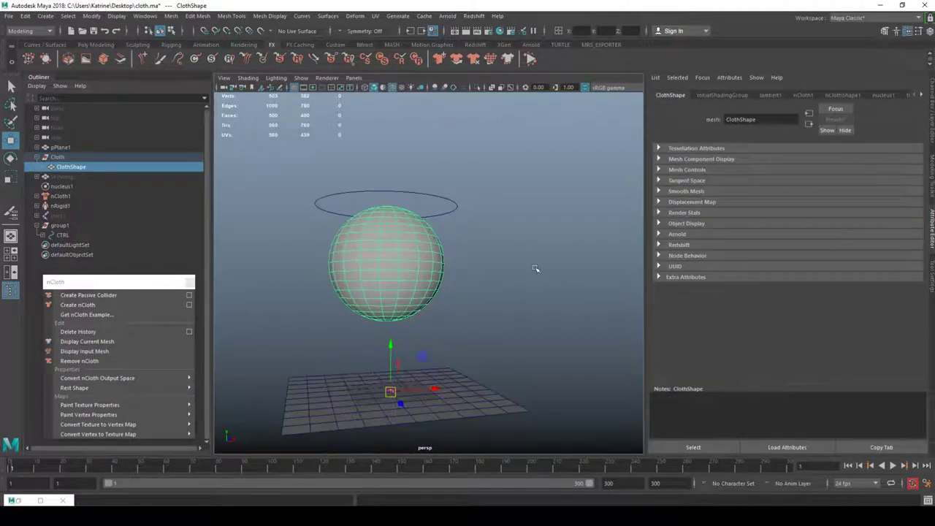
mouse_move(396, 236)
right_down()
mouse_move(392, 443)
mouse_move(386, 411)
mouse_move(442, 395)
mouse_move(420, 405)
mouse_move(504, 442)
mouse_move(555, 471)
mouse_move(559, 485)
mouse_move(558, 441)
mouse_move(561, 451)
right_up()
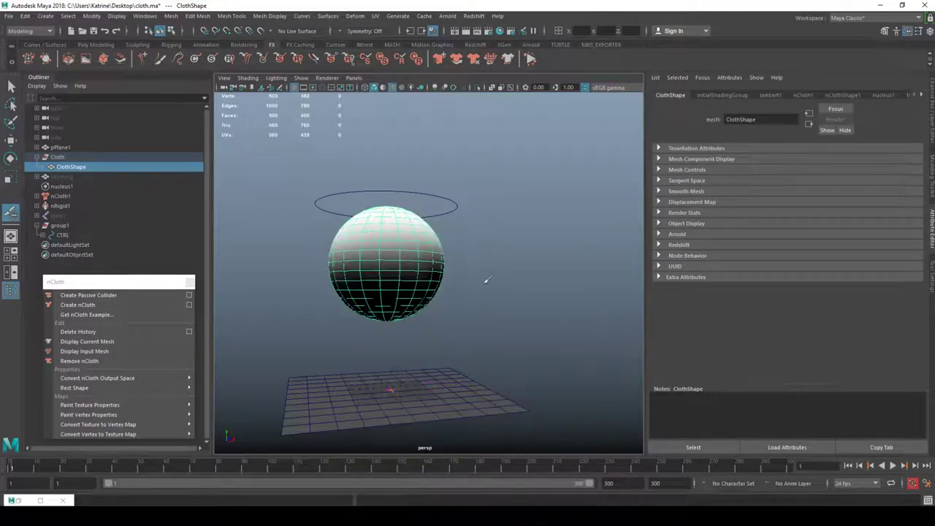
key(w)
click(499, 236)
- Select the CTRL circle, play its animation with the input mesh displayed, and return to the first frame with nothing selected
click(456, 209)
alt+drag(495, 162, 485, 178)
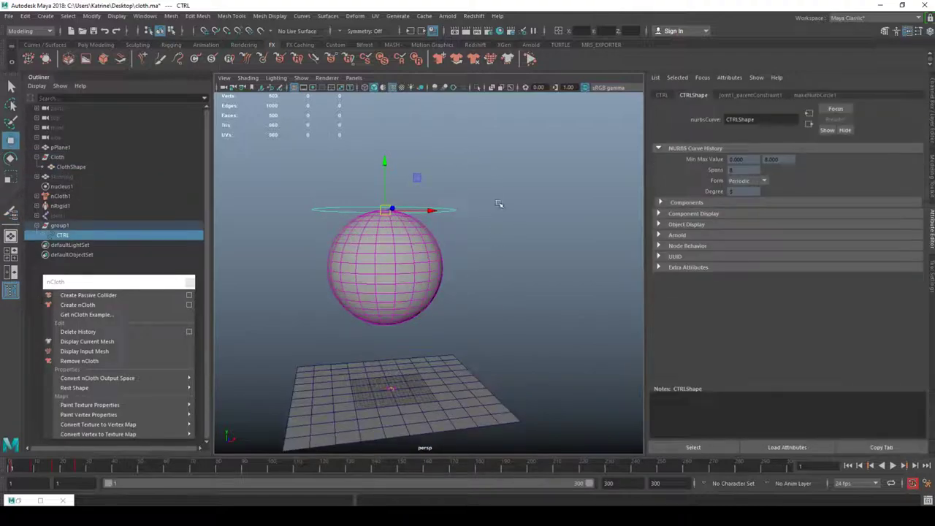
key(alt+v)
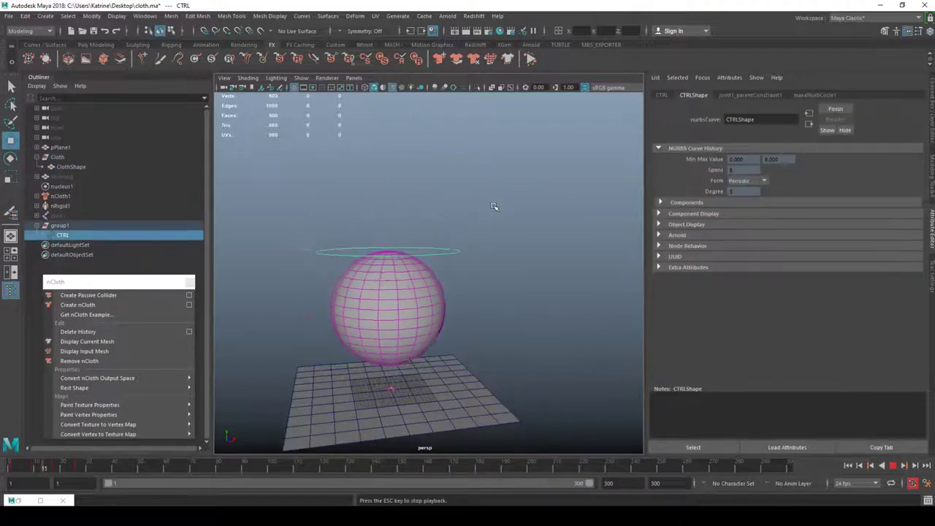
key(alt+shift+v)
click(492, 244)
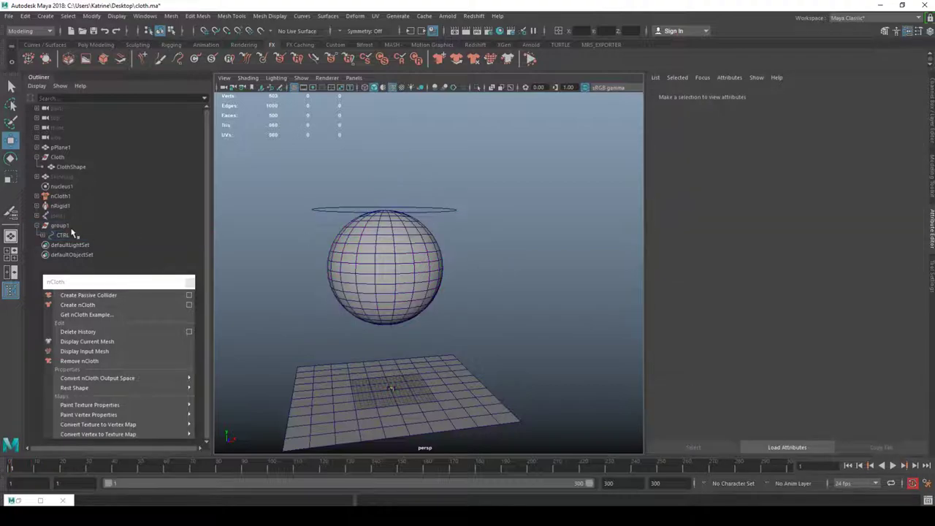
- Select Cloth and switch it back to displaying its current nCloth output mesh
click(74, 226)
click(71, 185)
click(71, 176)
click(79, 160)
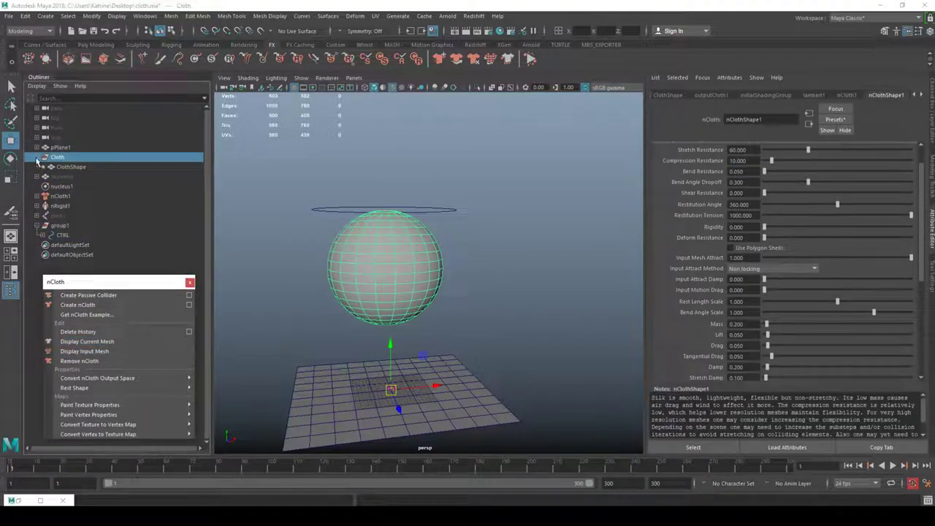
click(38, 159)
click(38, 158)
- Play the keyframed cloth simulation on the current mesh, select the CTRL circle, and return to the first frame with nothing selected
click(350, 172)
key(alt+v)
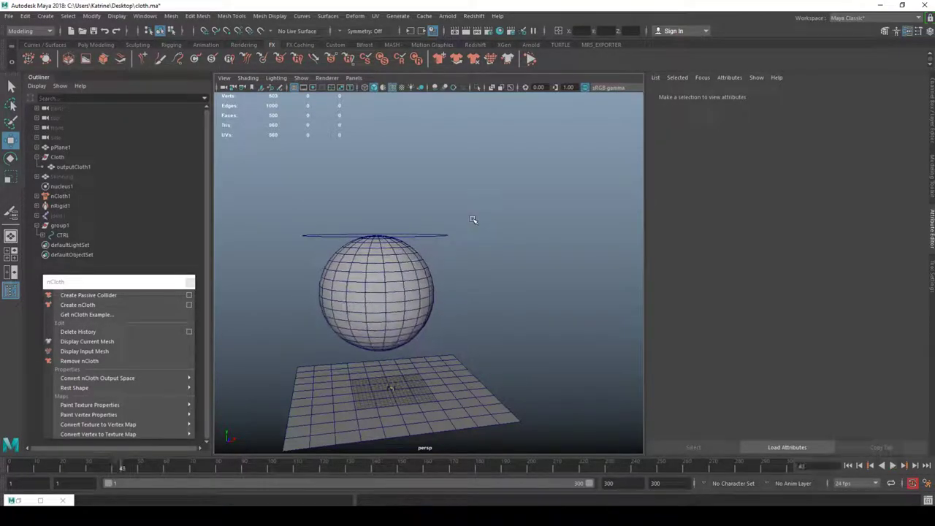
key(Escape)
click(435, 211)
click(530, 59)
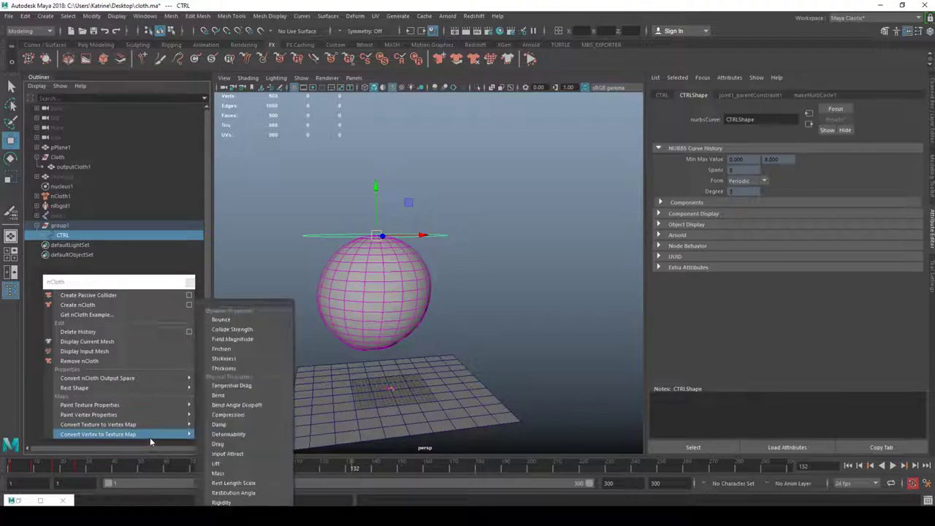
click(469, 265)
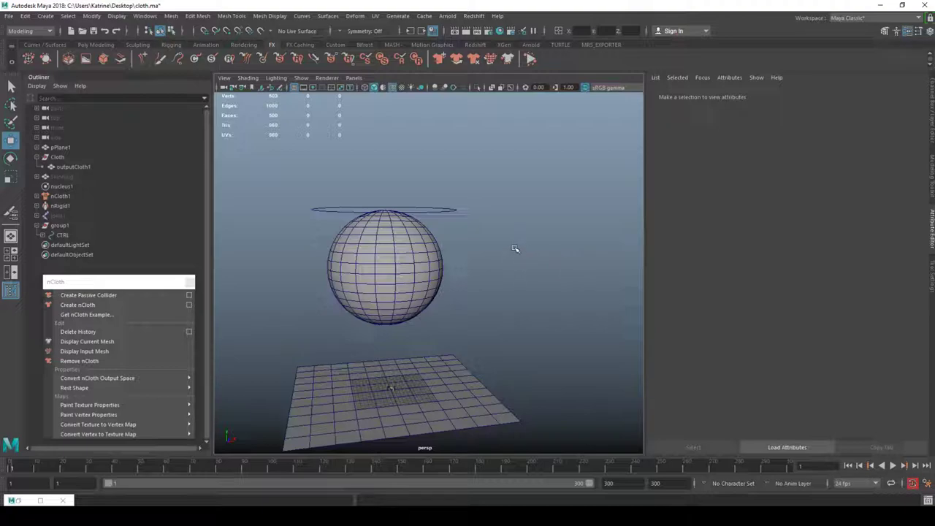
right_click(846, 516)
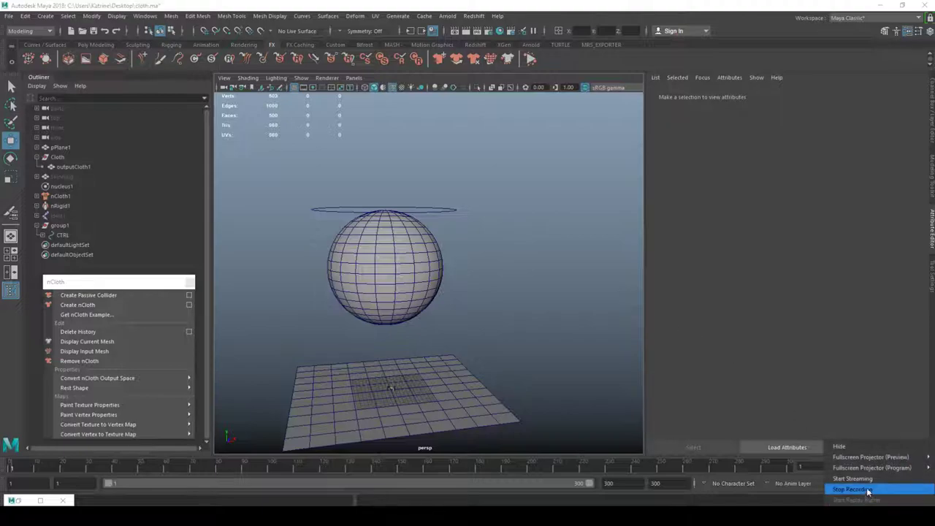